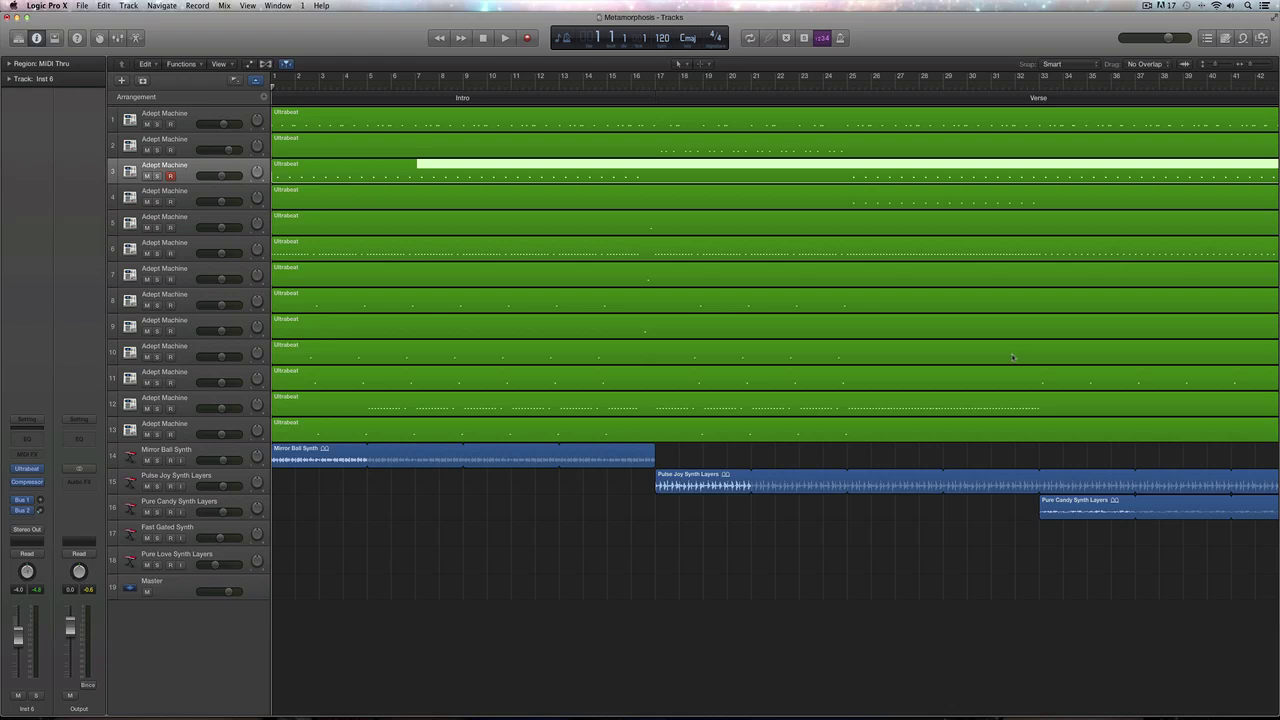
pyautogui.click(300, 423)
pyautogui.click(310, 400)
pyautogui.click(316, 376)
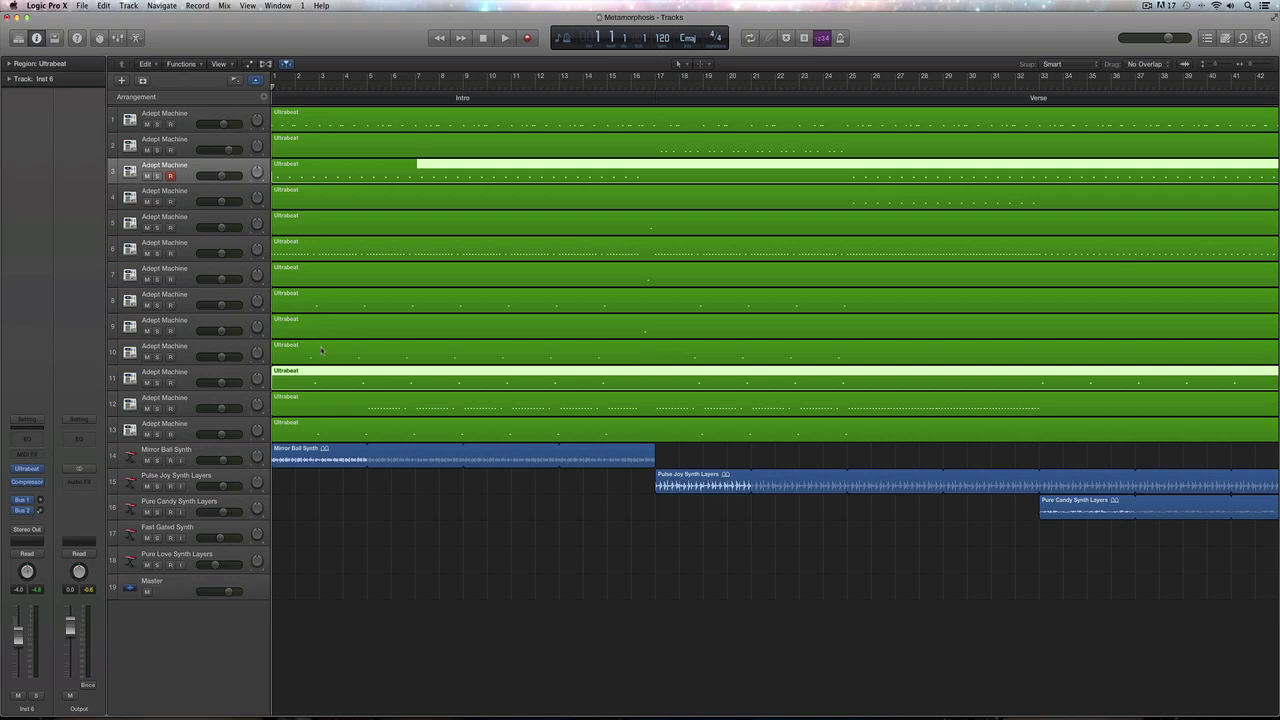
pyautogui.click(321, 349)
pyautogui.click(323, 321)
pyautogui.click(326, 297)
pyautogui.click(330, 271)
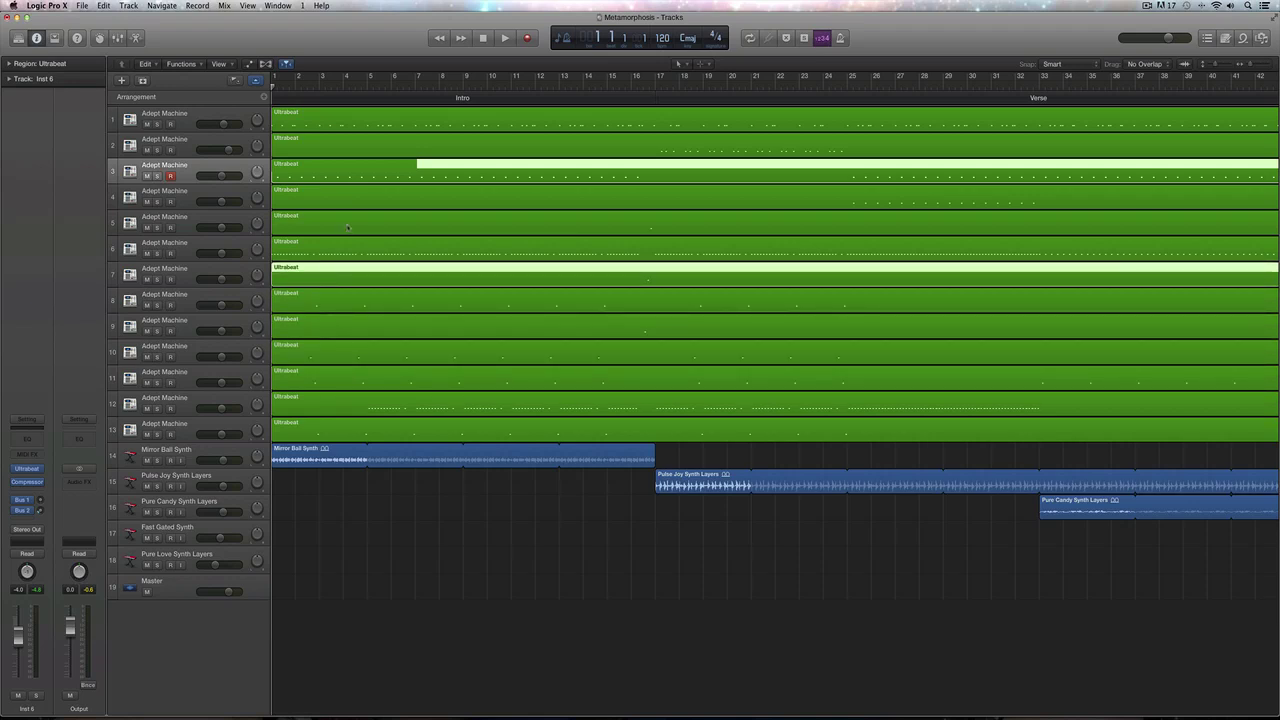
pyautogui.click(348, 227)
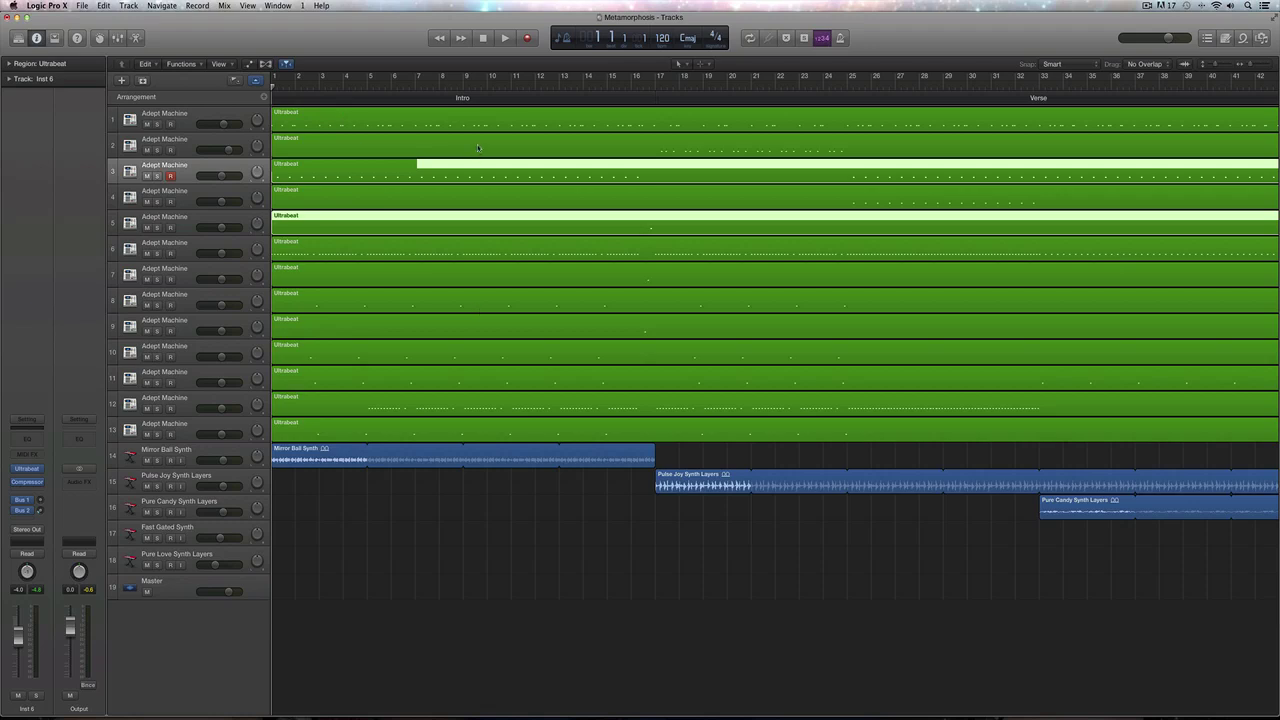
pyautogui.click(373, 190)
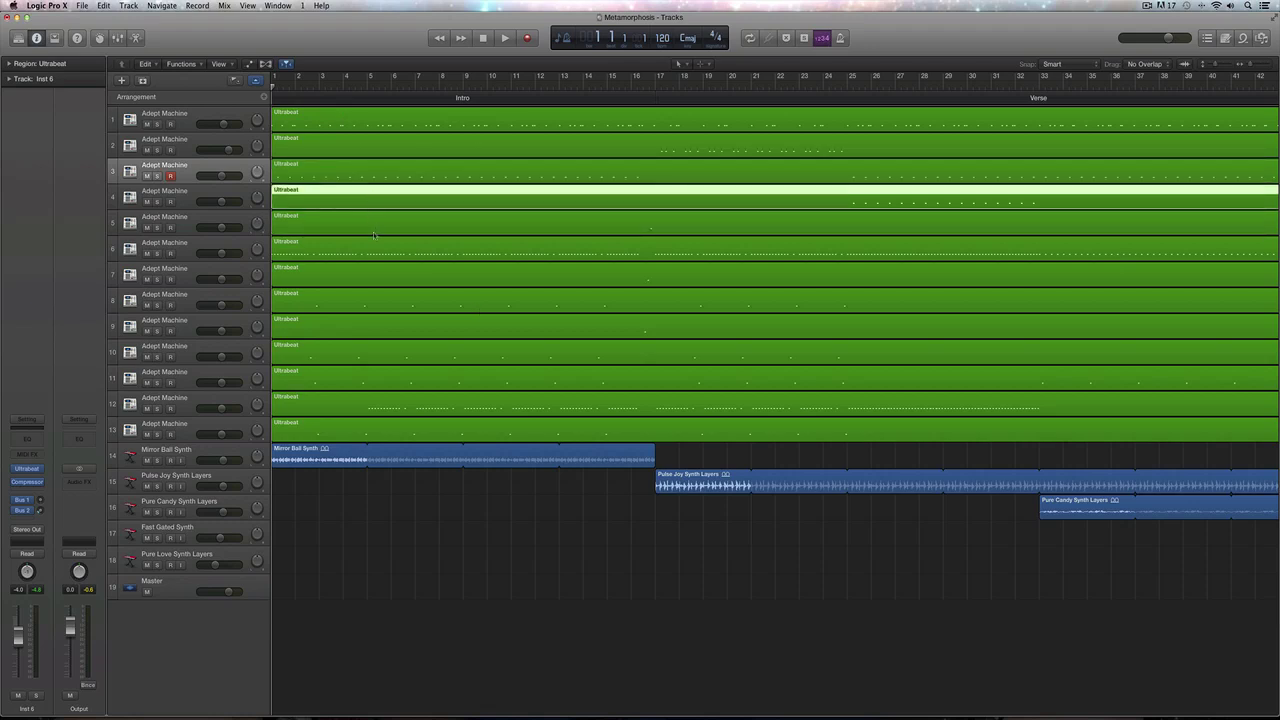
pyautogui.click(373, 226)
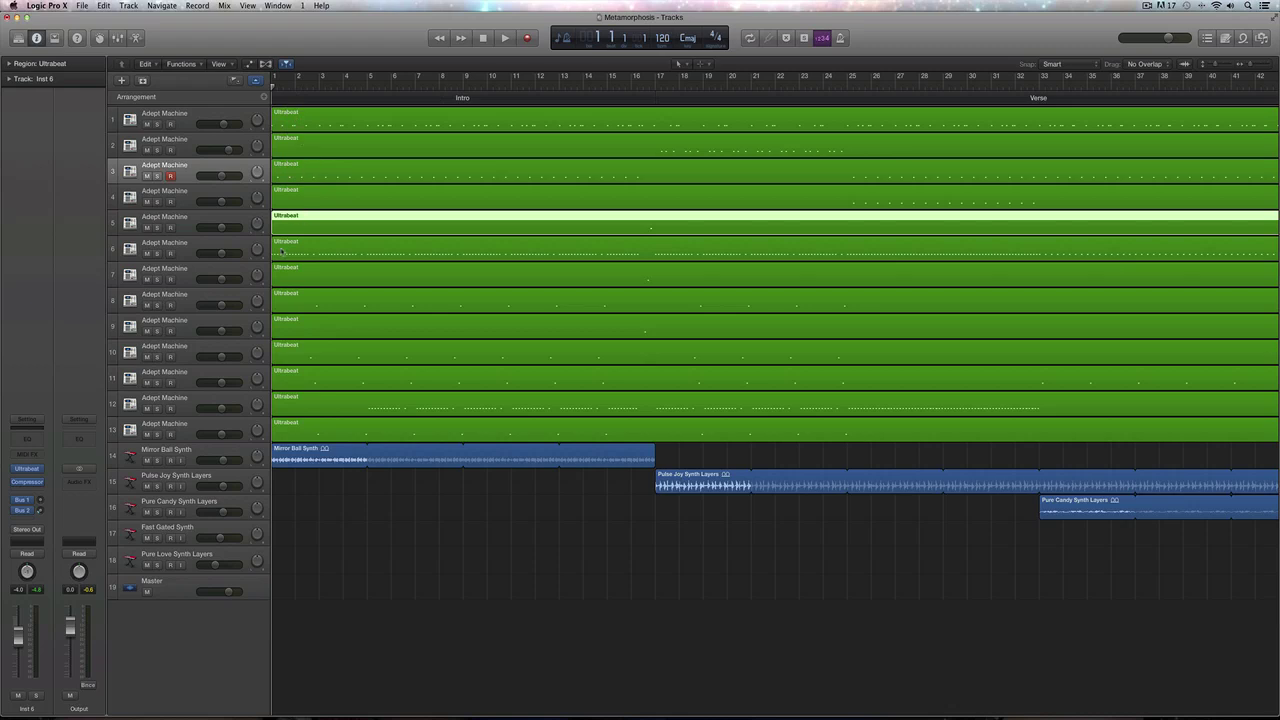
# Move track 3's region up onto track 2 and track 6's region onto the empty track 3
pyautogui.moveTo(281, 242)
pyautogui.mouseDown()
pyautogui.moveTo(281, 150)
pyautogui.moveTo(281, 242)
pyautogui.mouseUp()
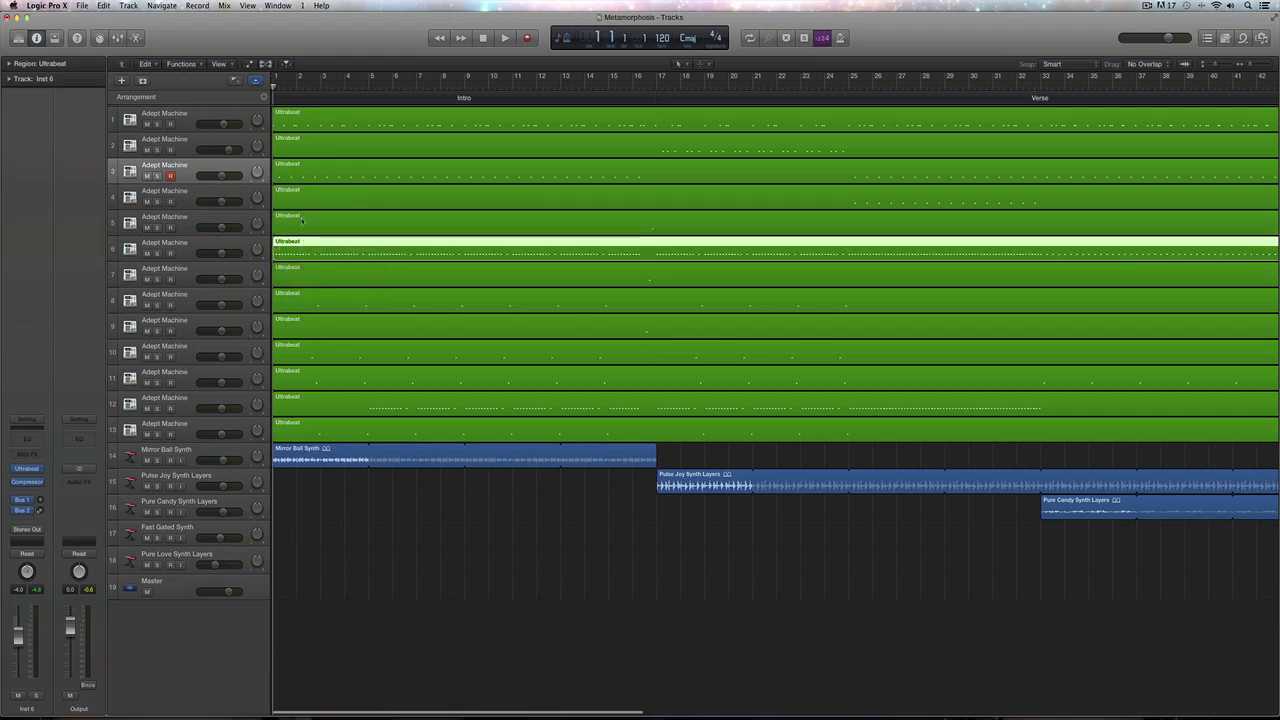
pyautogui.moveTo(292, 170); pyautogui.dragTo(292, 148)
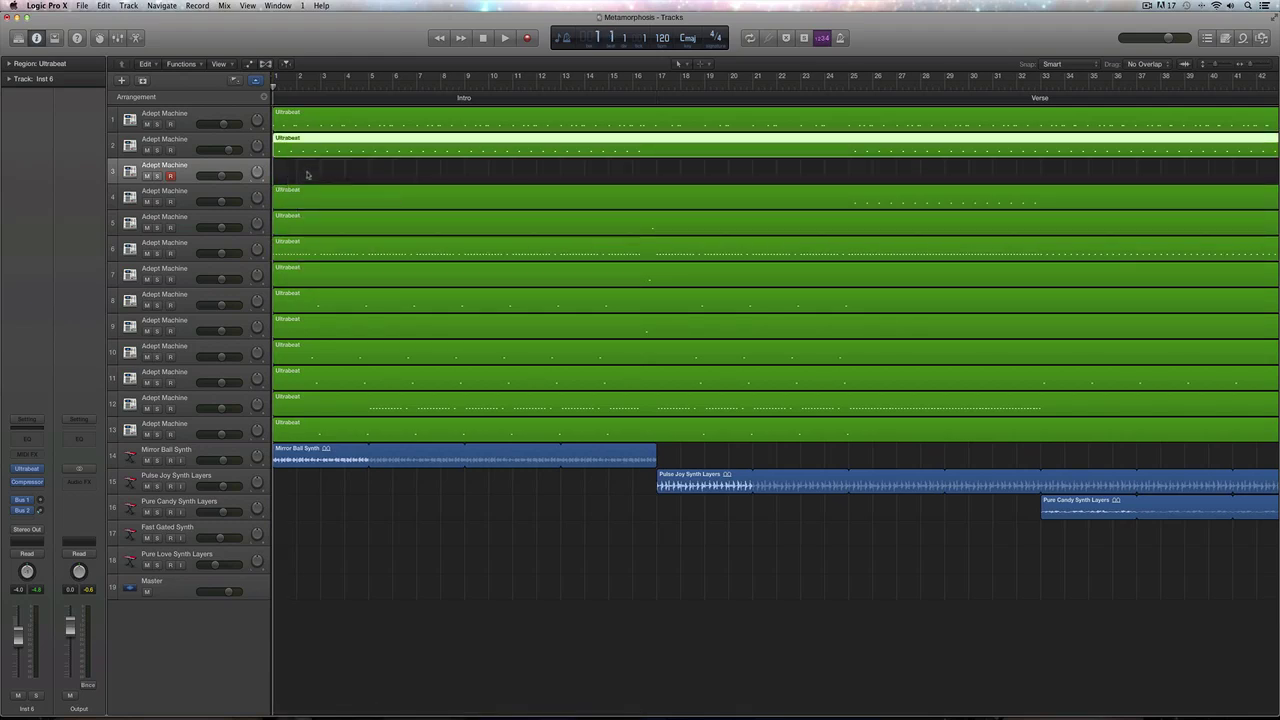
pyautogui.moveTo(291, 248); pyautogui.dragTo(281, 180)
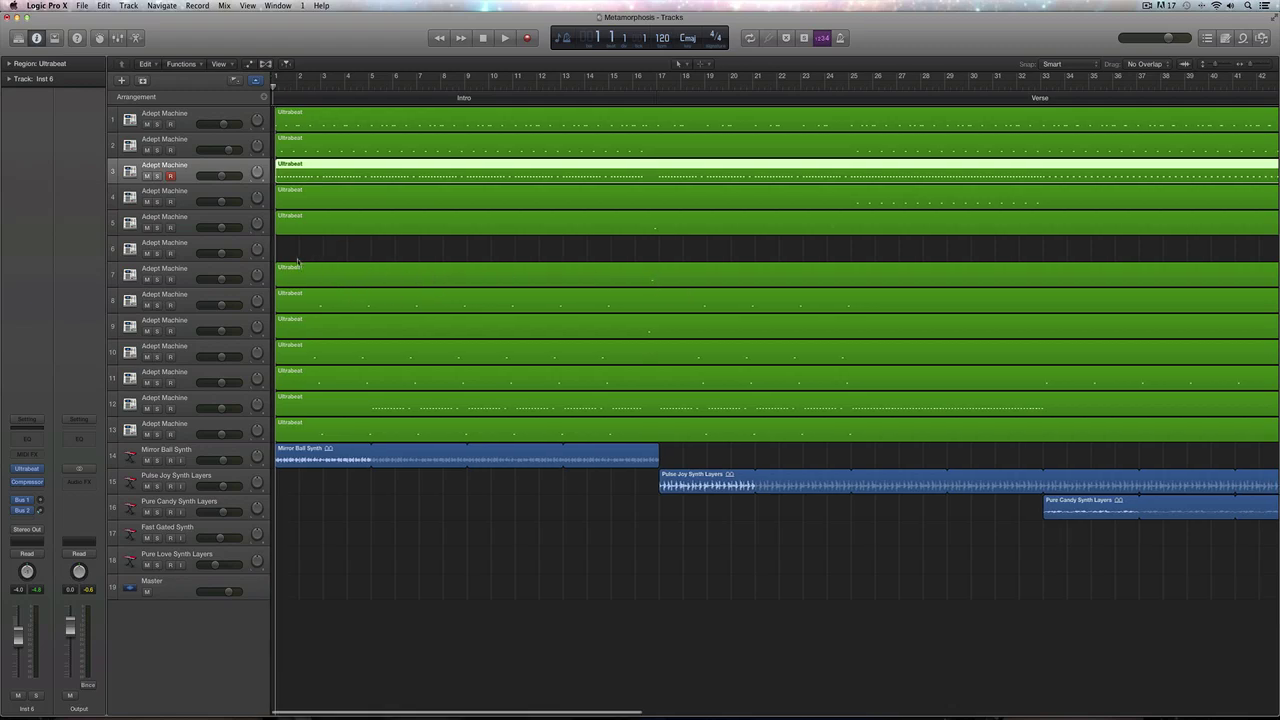
pyautogui.press('super+z')
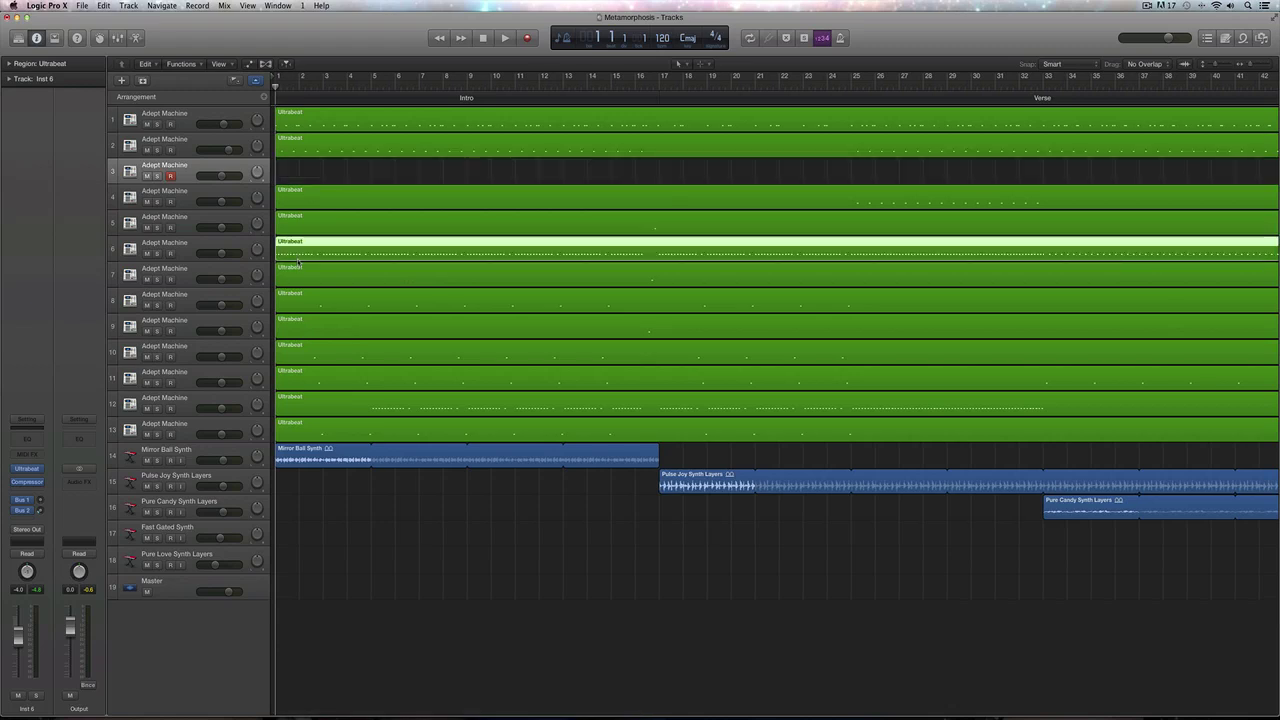
pyautogui.press('super+shift+z')
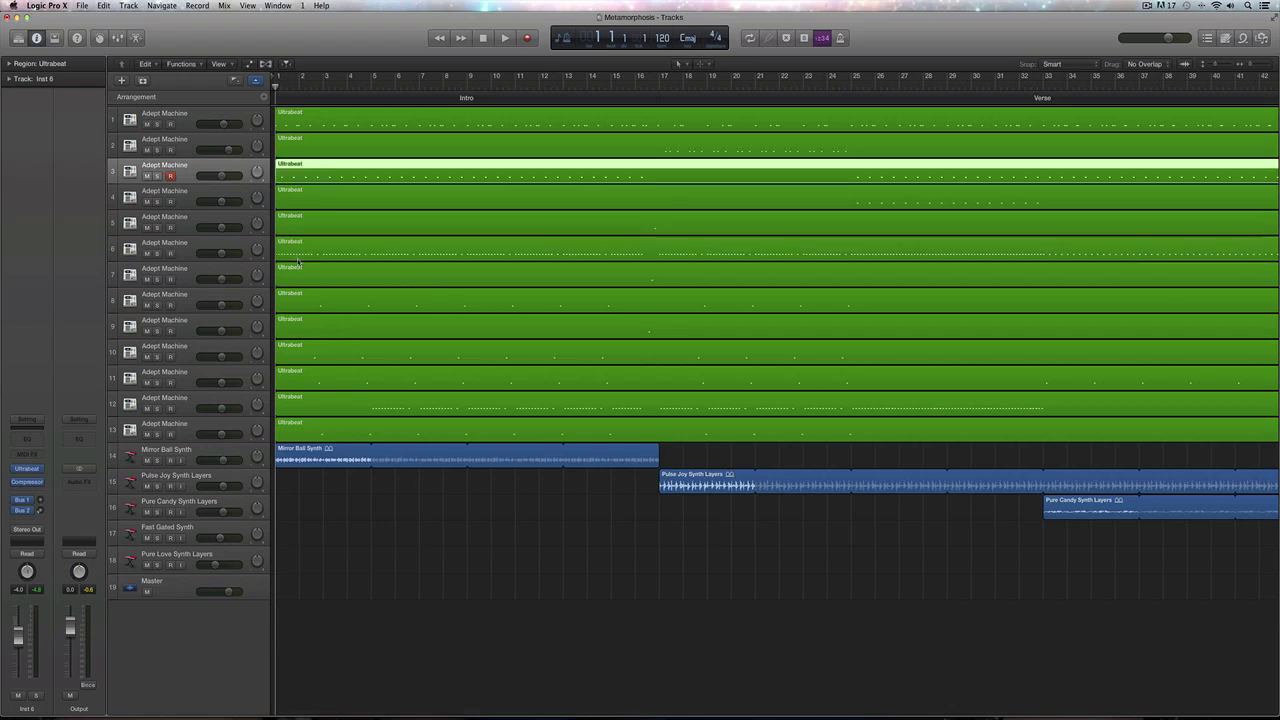
# Drag tracks 6, 8 and 10 up into the third, fourth and fifth positions
pyautogui.click(182, 168)
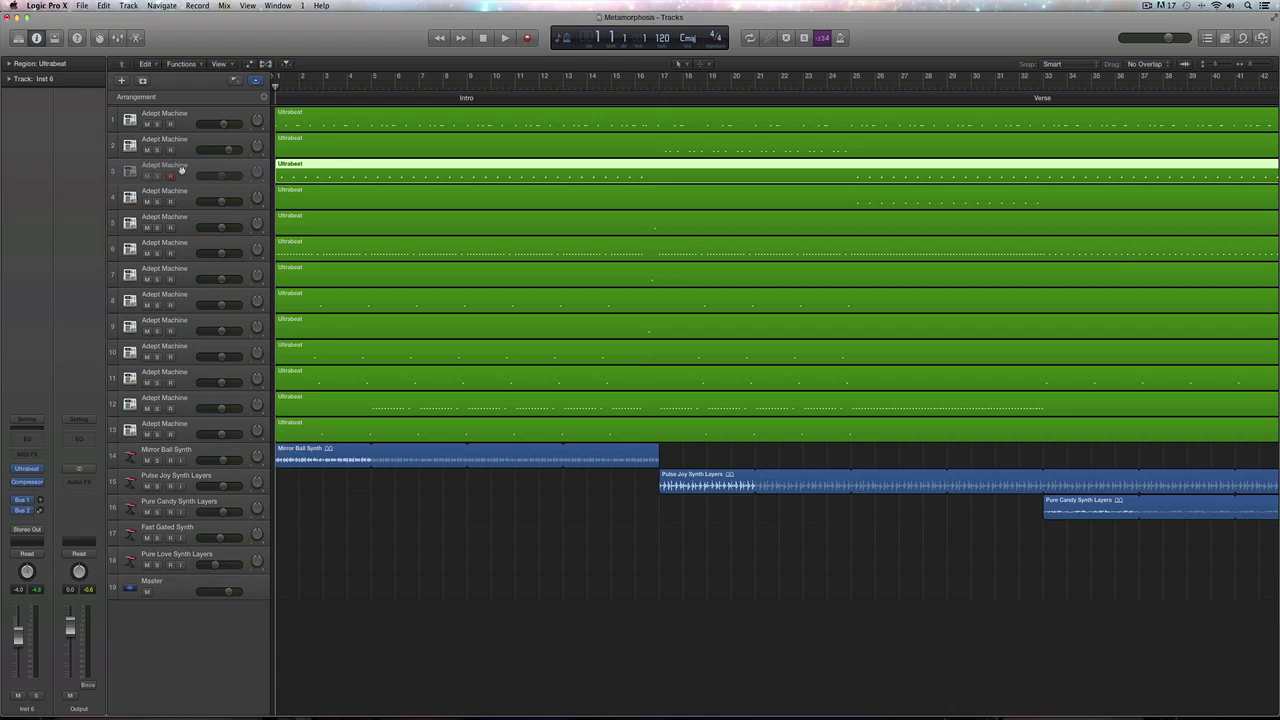
pyautogui.moveTo(182, 168); pyautogui.dragTo(303, 178)
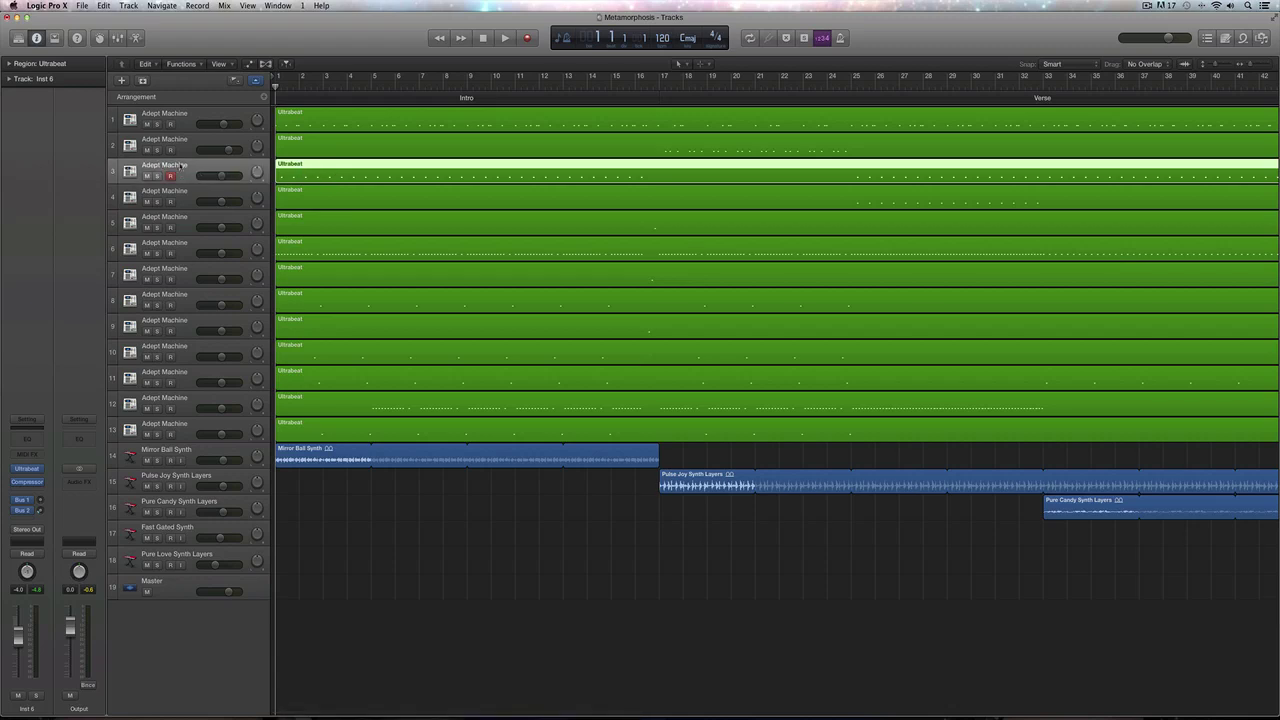
pyautogui.moveTo(180, 168); pyautogui.dragTo(178, 141)
pyautogui.moveTo(178, 248); pyautogui.dragTo(186, 168)
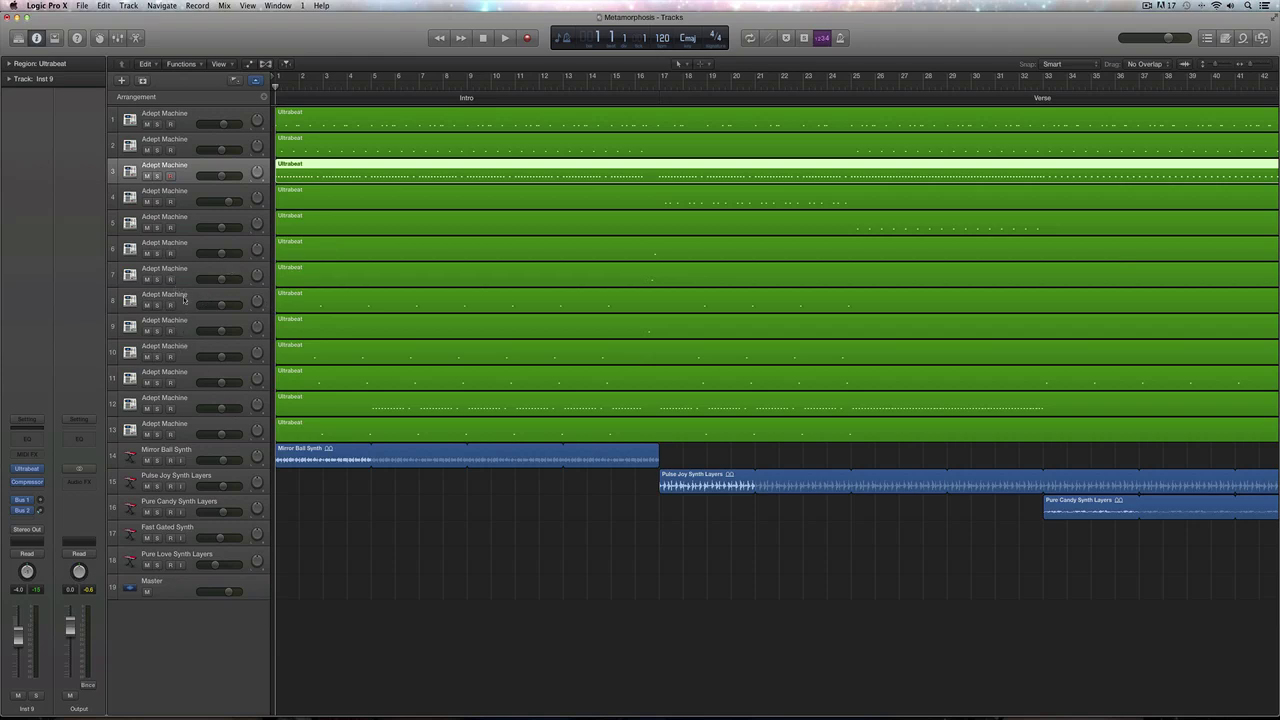
pyautogui.moveTo(185, 301); pyautogui.dragTo(186, 191)
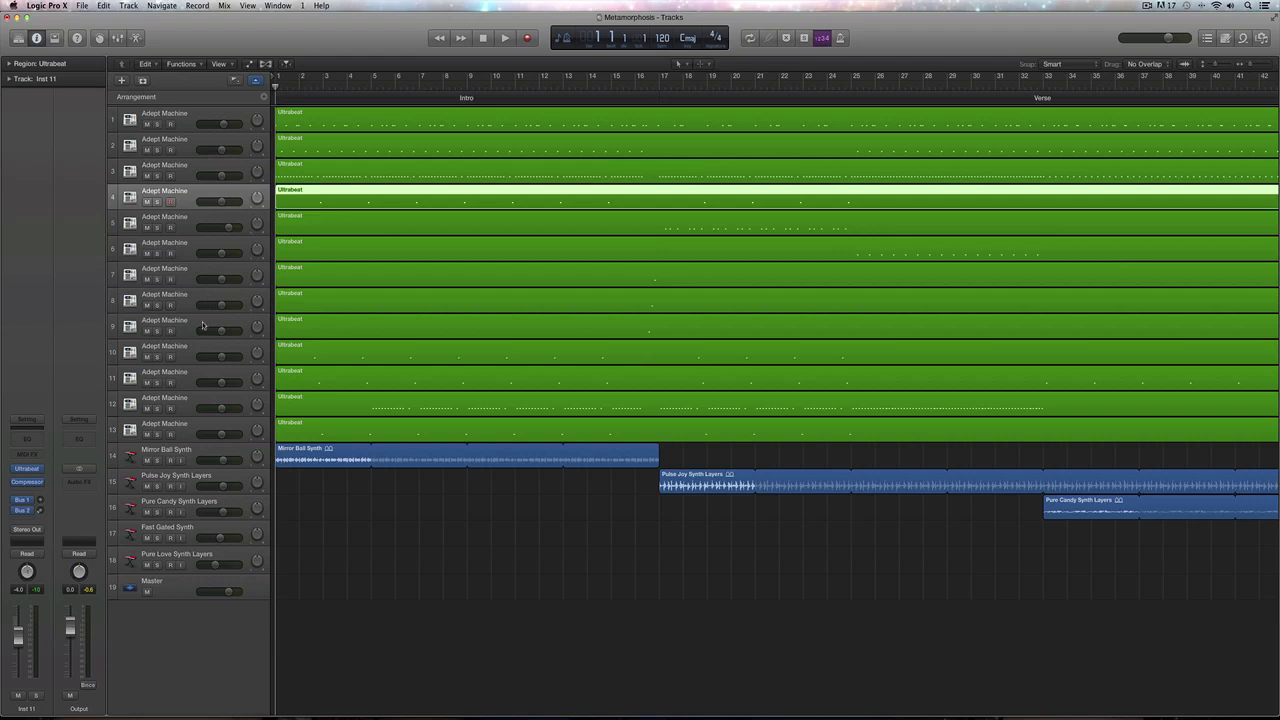
pyautogui.moveTo(181, 348); pyautogui.dragTo(191, 220)
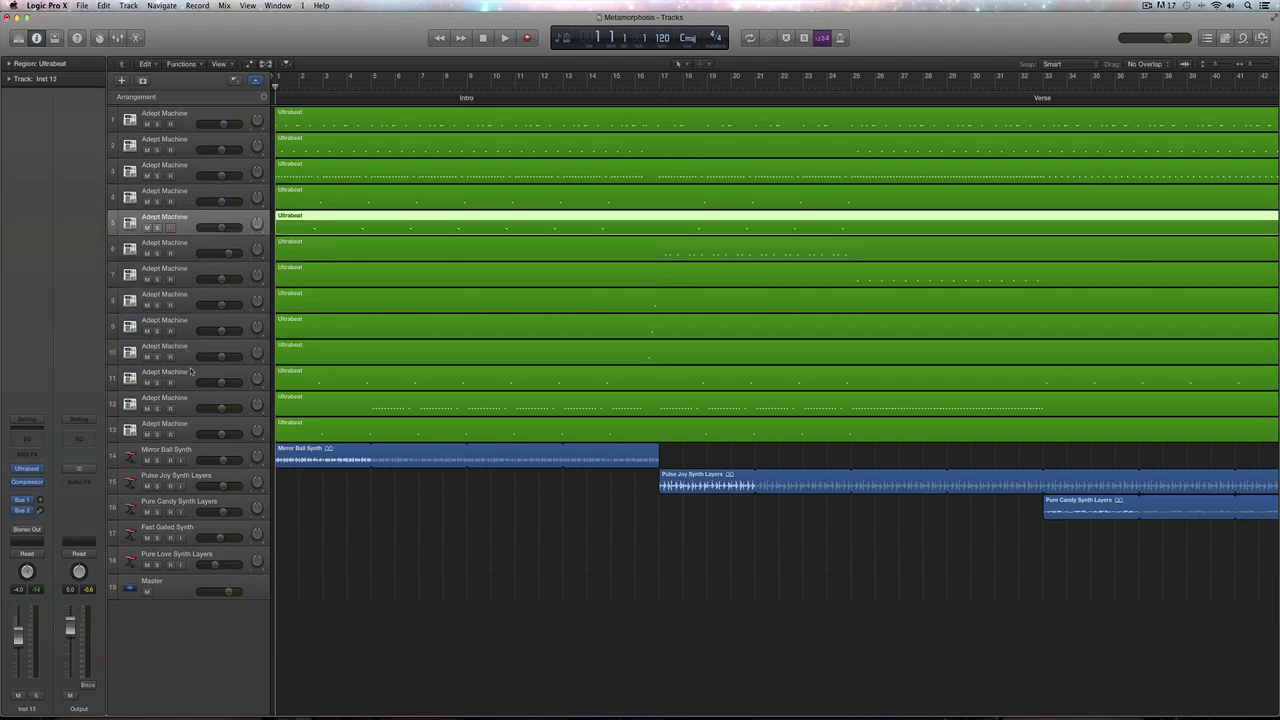
# Reorder tracks 11–13 upward, with the last drum track ending at row 12
pyautogui.moveTo(176, 374); pyautogui.dragTo(190, 246)
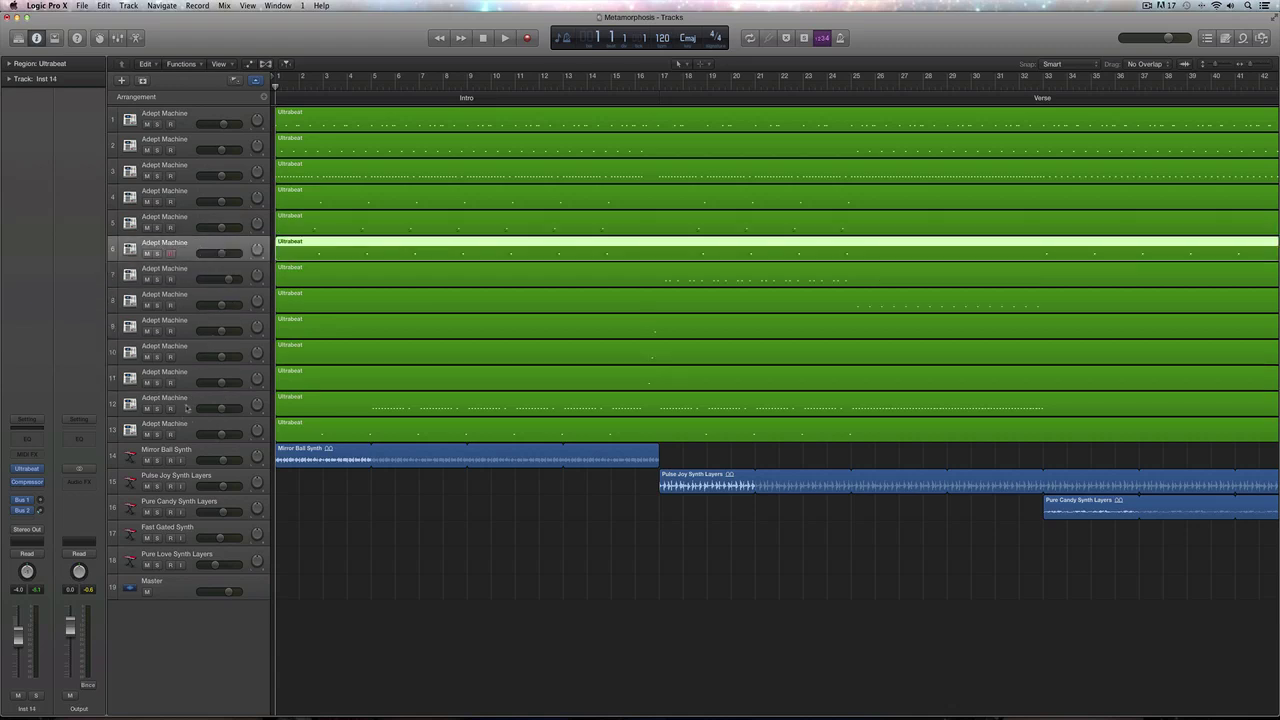
pyautogui.moveTo(186, 408); pyautogui.dragTo(197, 276)
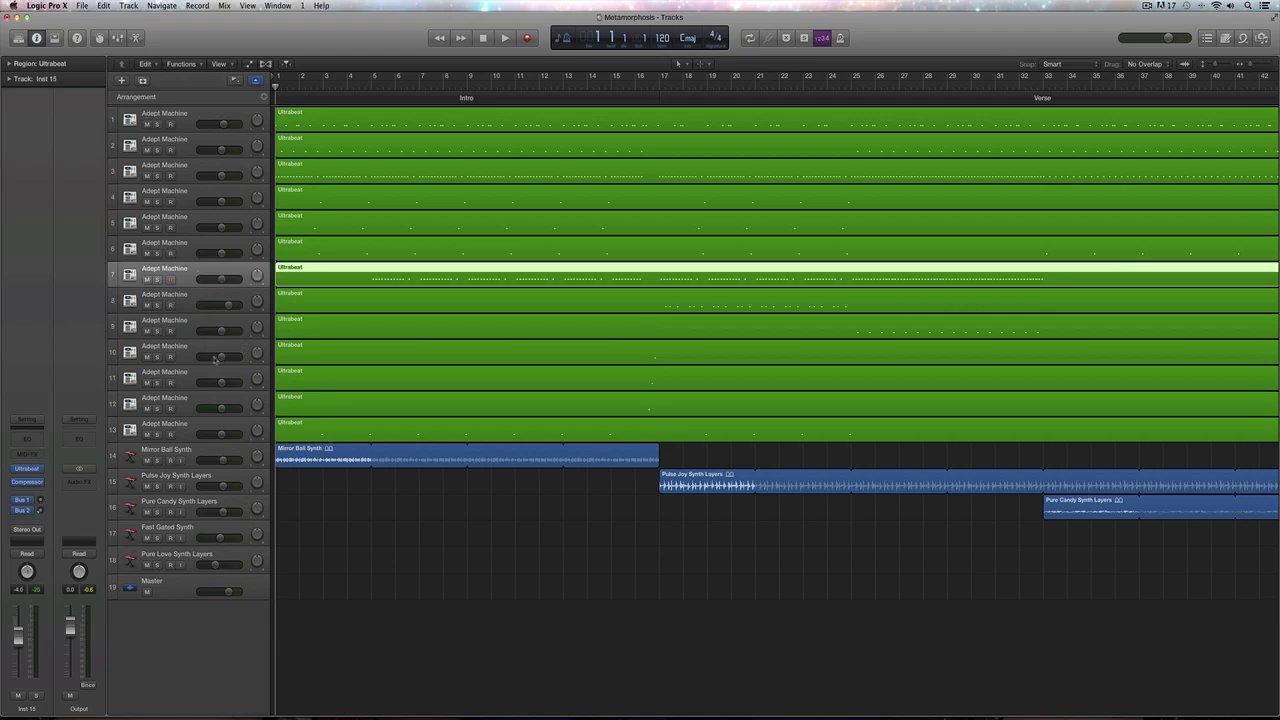
pyautogui.moveTo(195, 424); pyautogui.dragTo(201, 307)
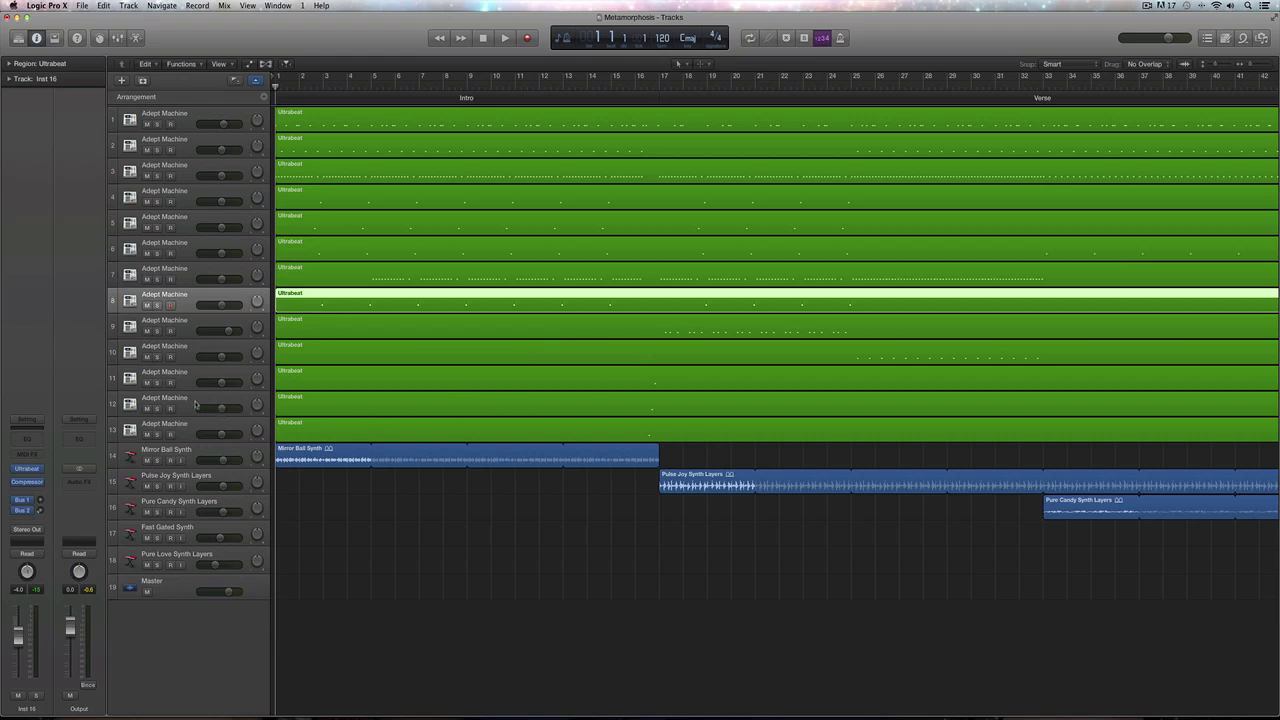
pyautogui.moveTo(182, 405); pyautogui.dragTo(190, 330)
pyautogui.press('super+z')
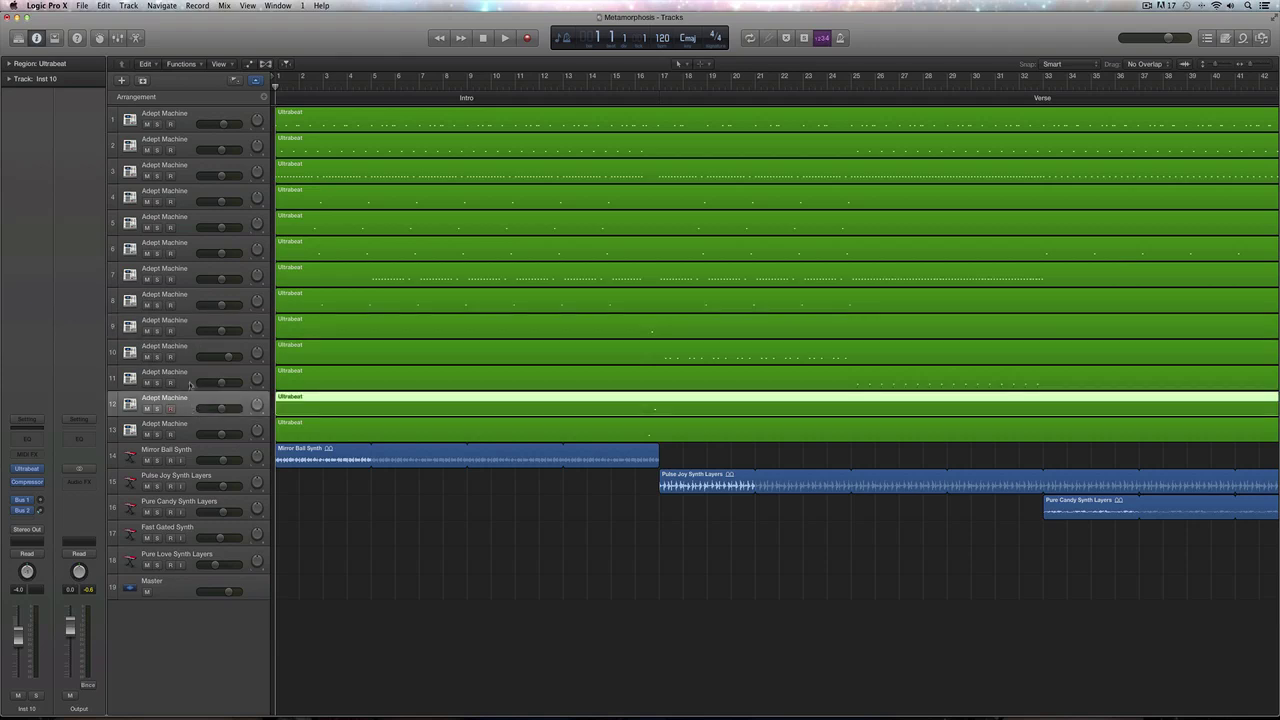
pyautogui.moveTo(190, 398); pyautogui.dragTo(221, 381)
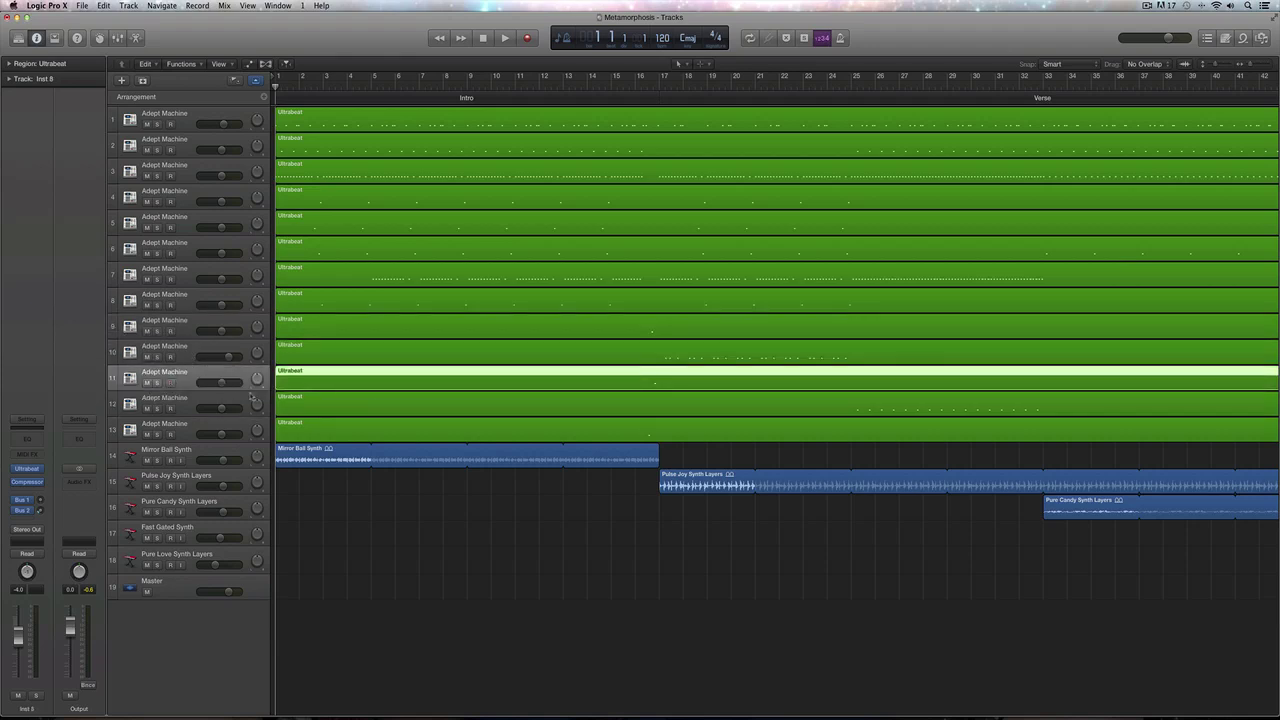
pyautogui.click(196, 430)
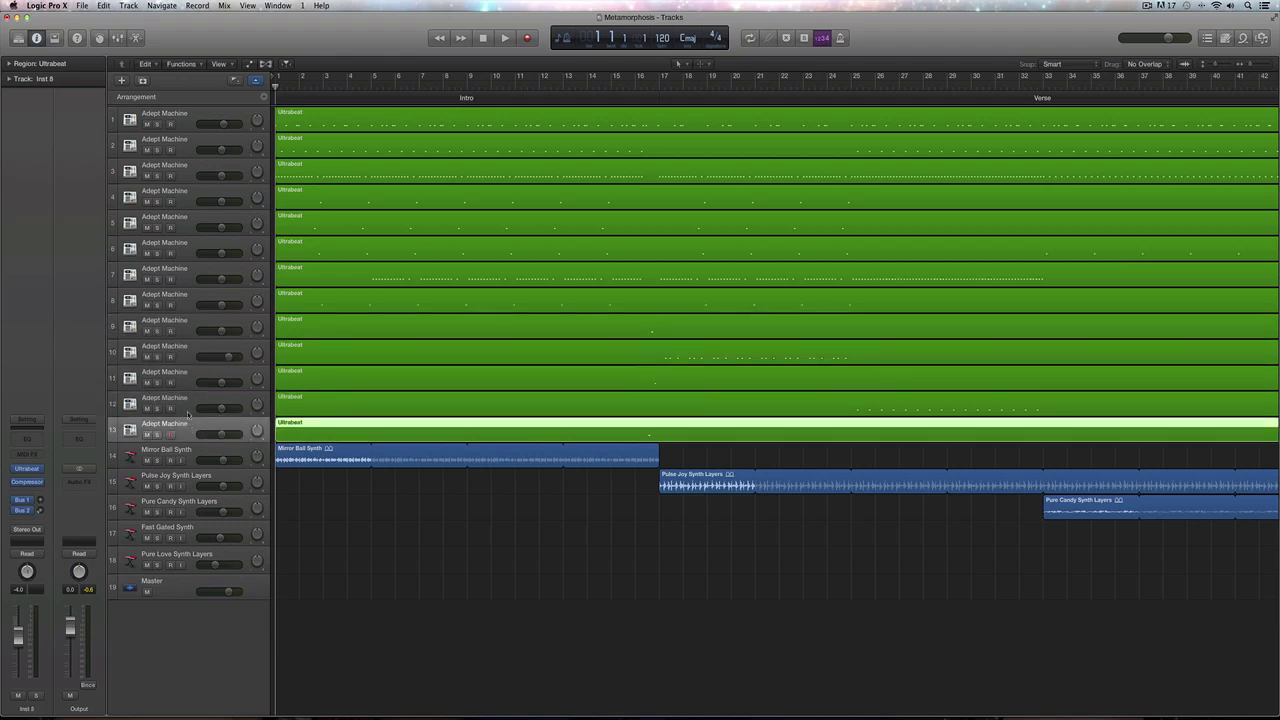
pyautogui.moveTo(187, 414); pyautogui.dragTo(185, 328)
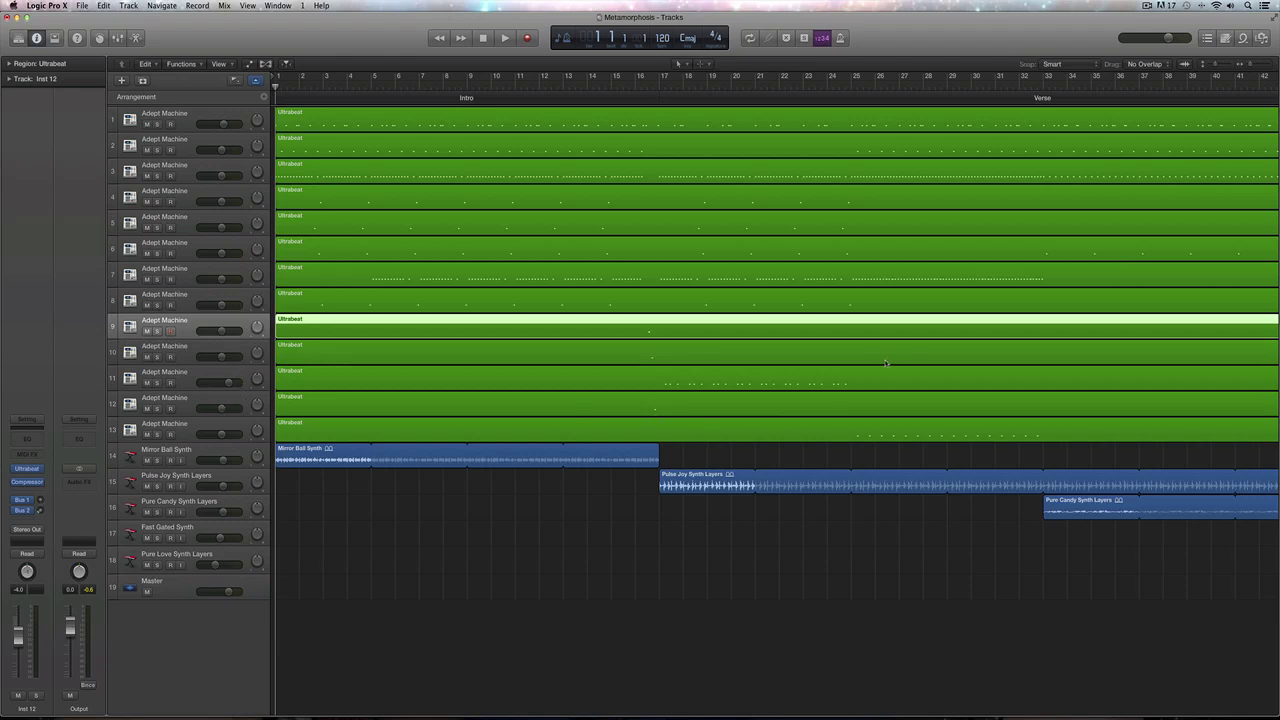
pyautogui.hscroll(10, 885, 363)
pyautogui.hscroll(15, 882, 363)
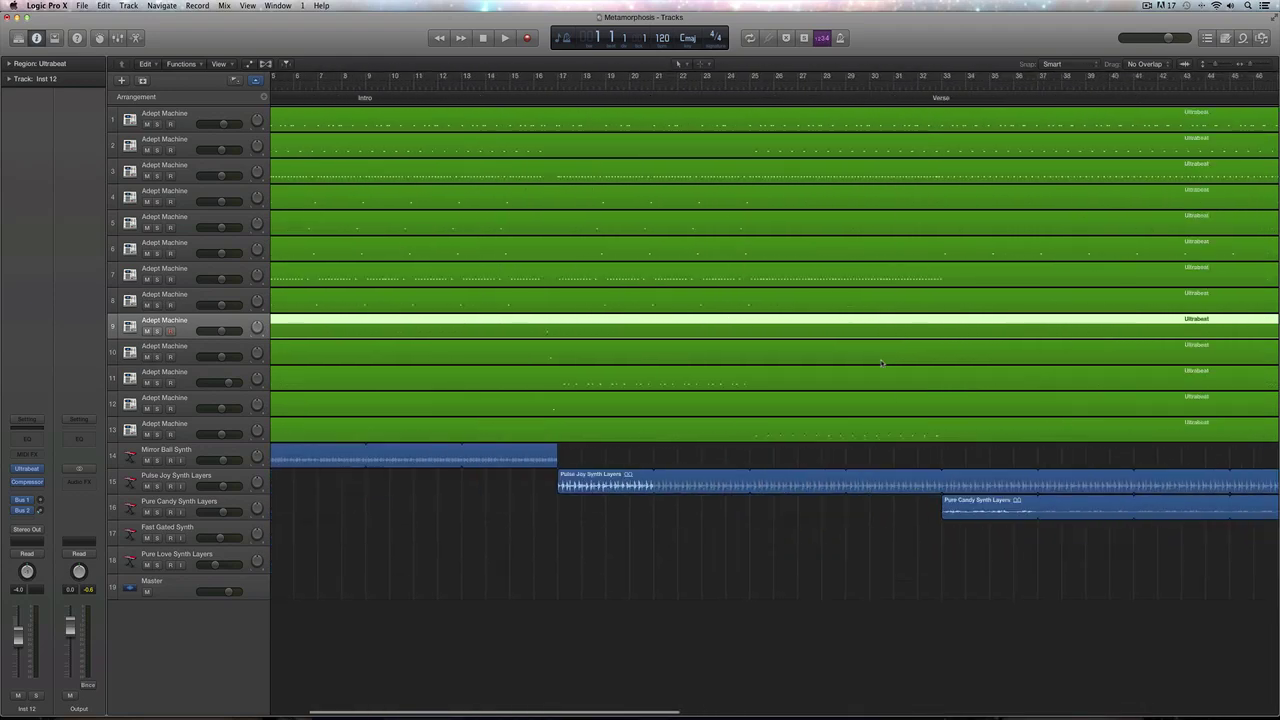
pyautogui.hscroll(-3, 774, 317)
# Solo and audition the first drum track, then rename its region Kick
pyautogui.click(157, 122)
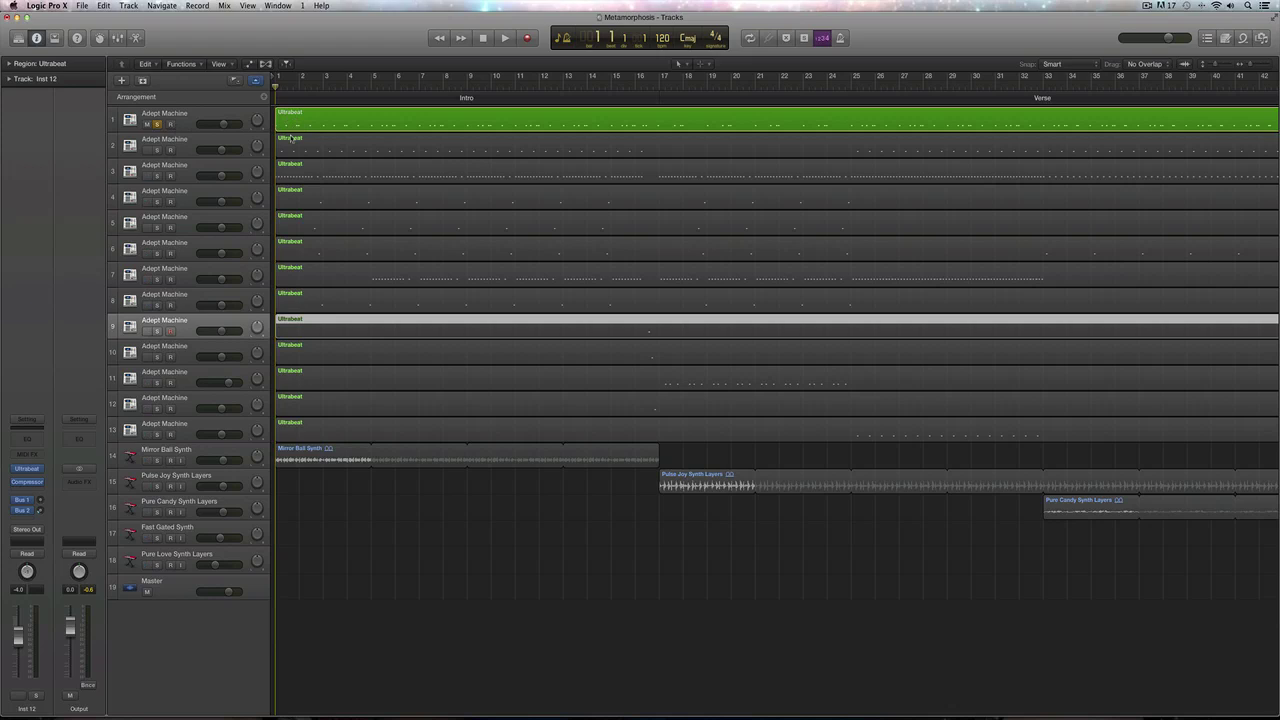
pyautogui.press('space')
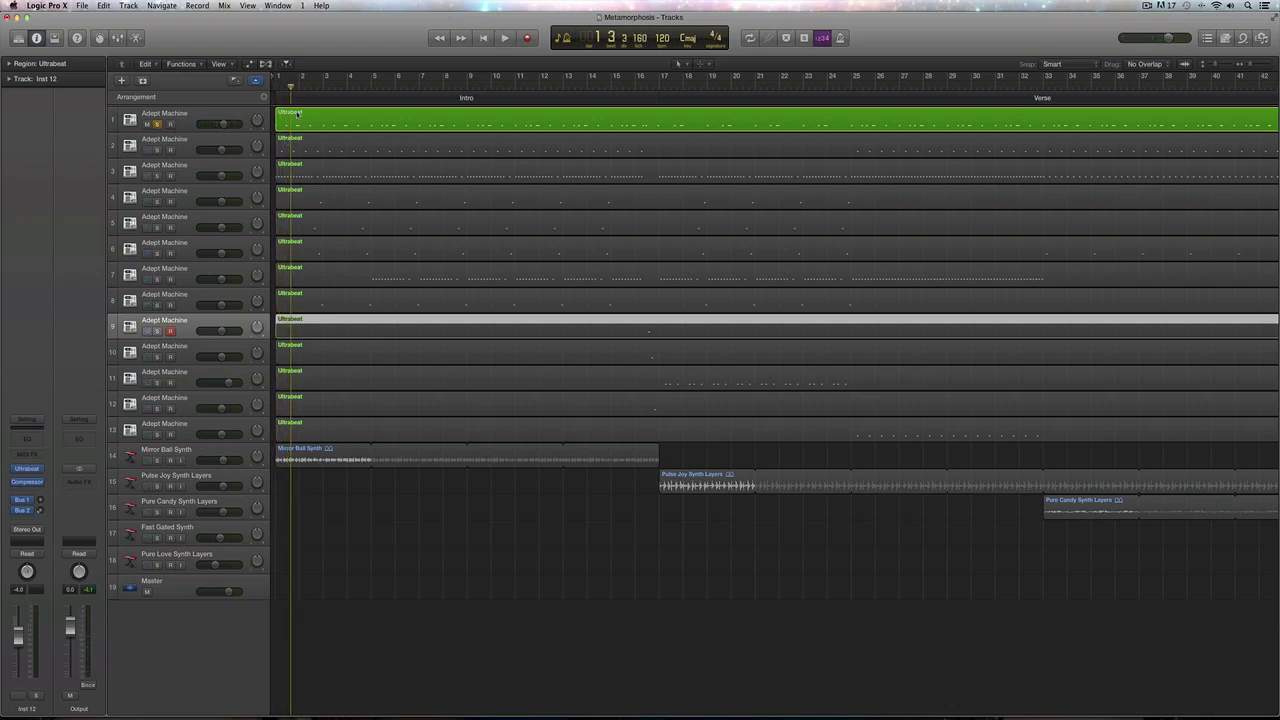
pyautogui.click(297, 113)
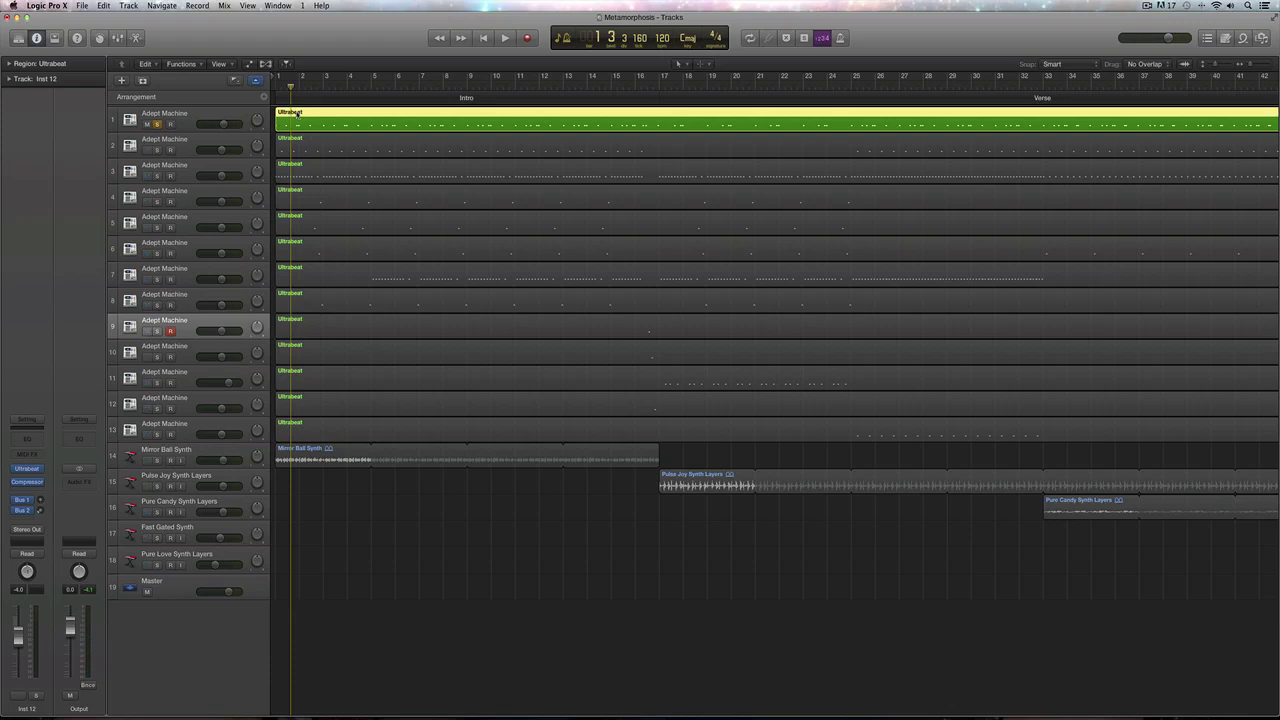
pyautogui.hotkey('shift', 'n')
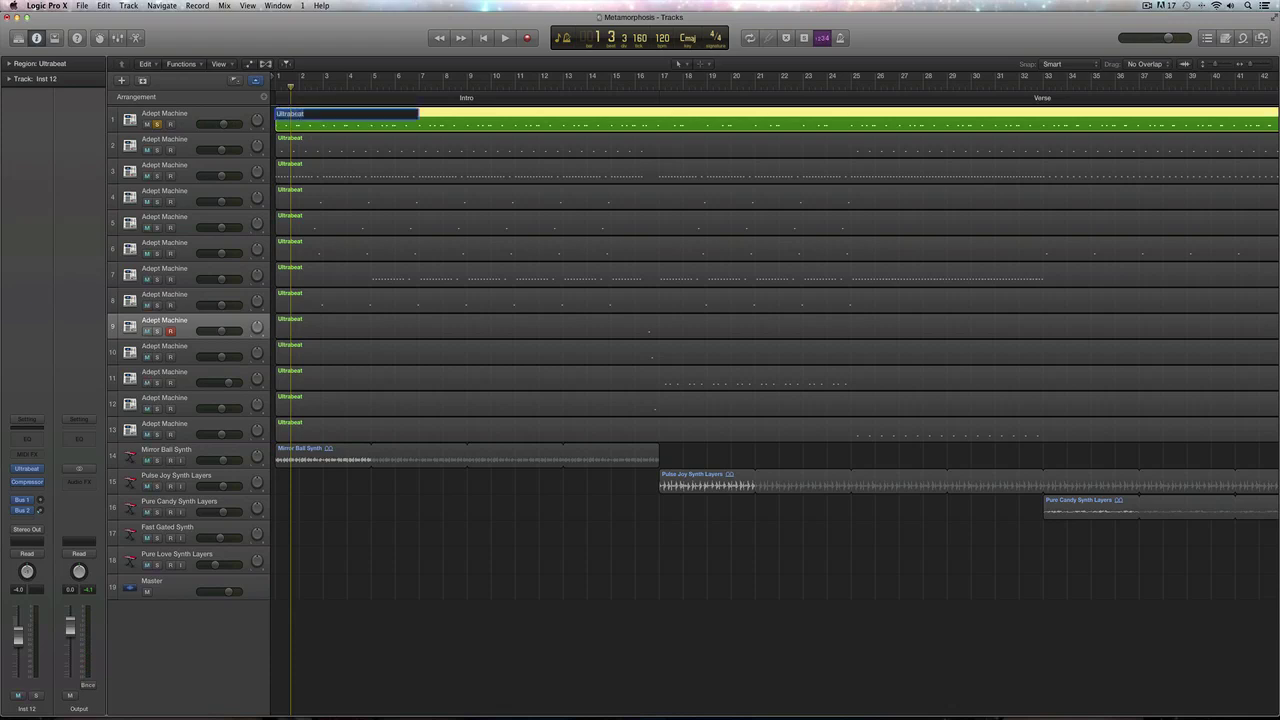
pyautogui.press('BackSpace')
pyautogui.write('Kick')
pyautogui.press('Return')
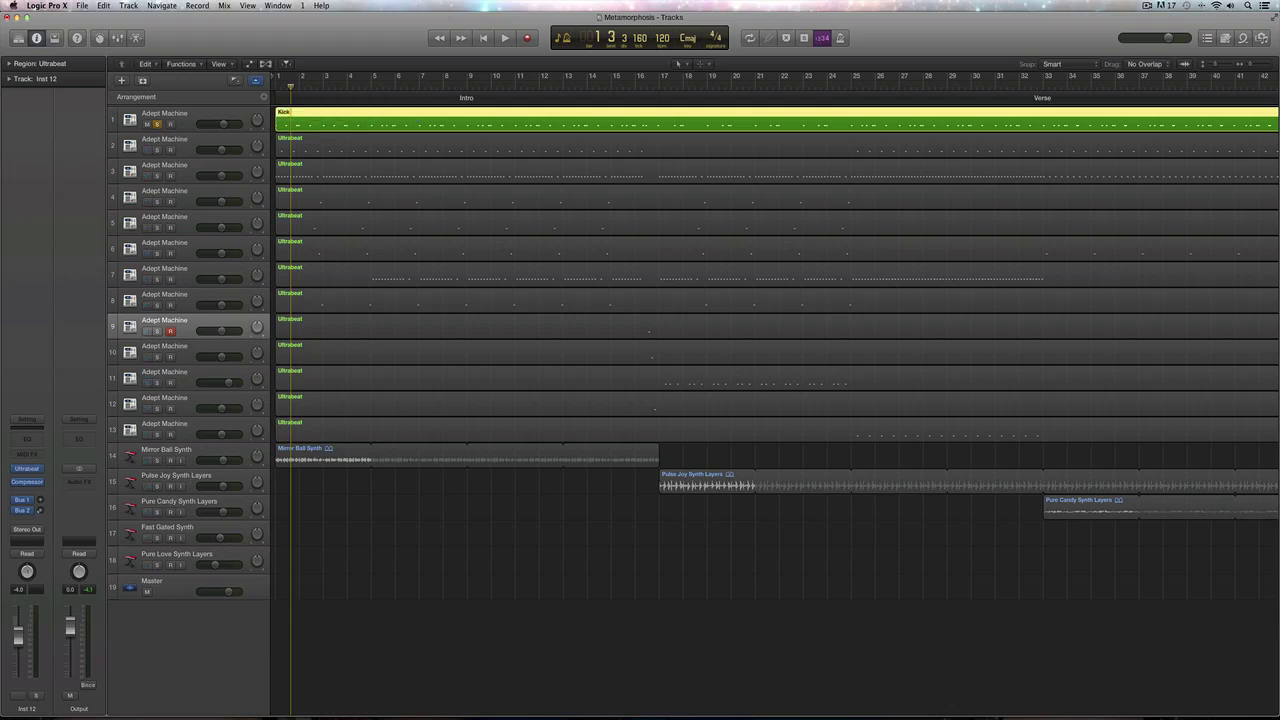
# Solo and audition track 2, then rename its region Snare
pyautogui.click(158, 149)
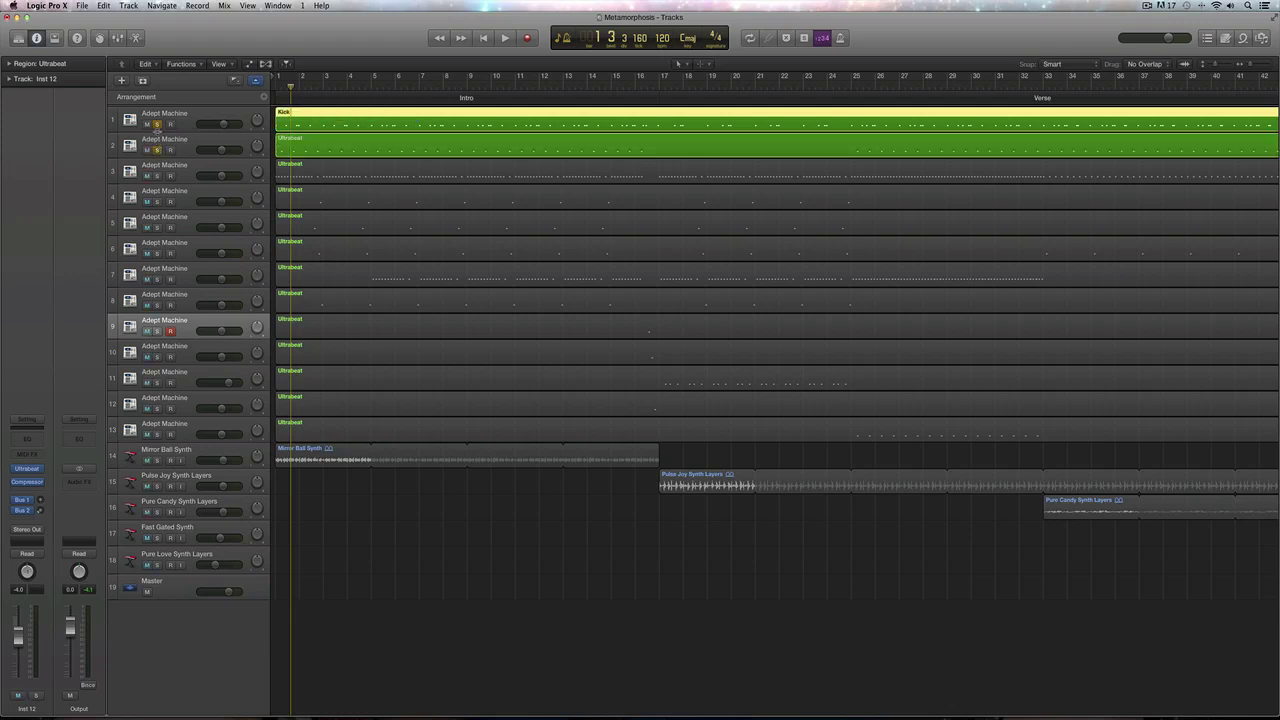
pyautogui.press('space')
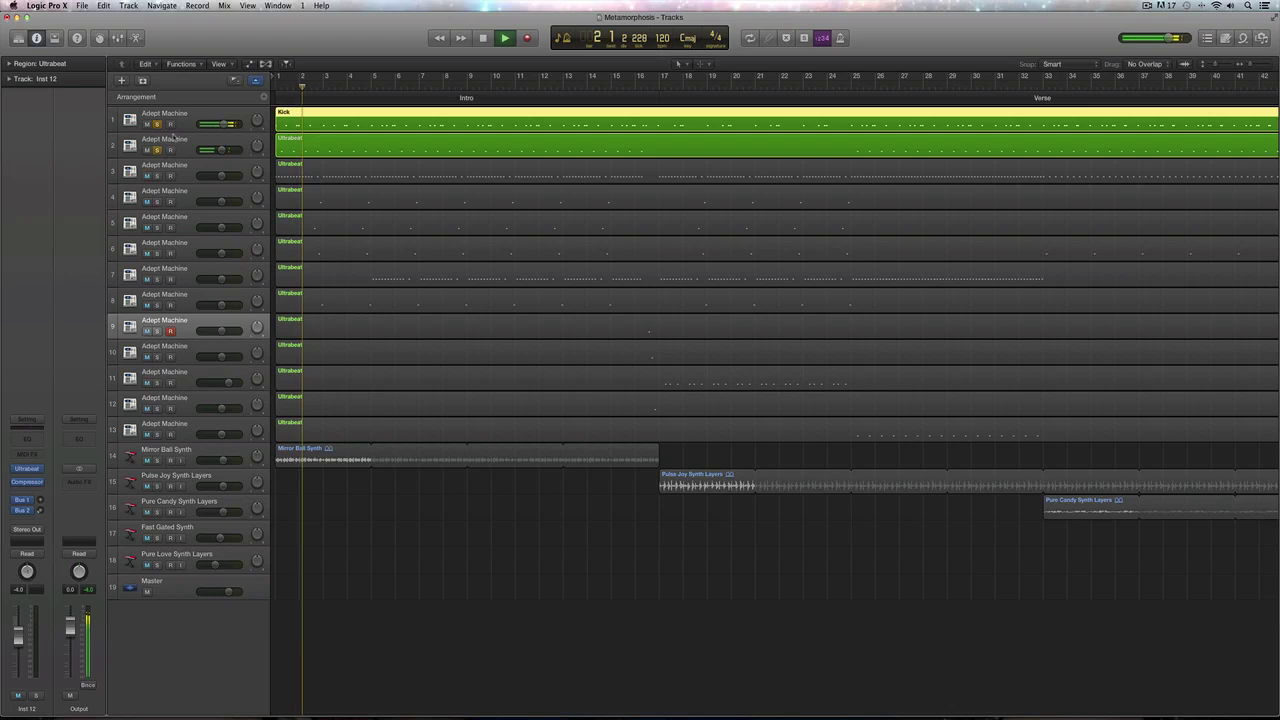
pyautogui.press('space')
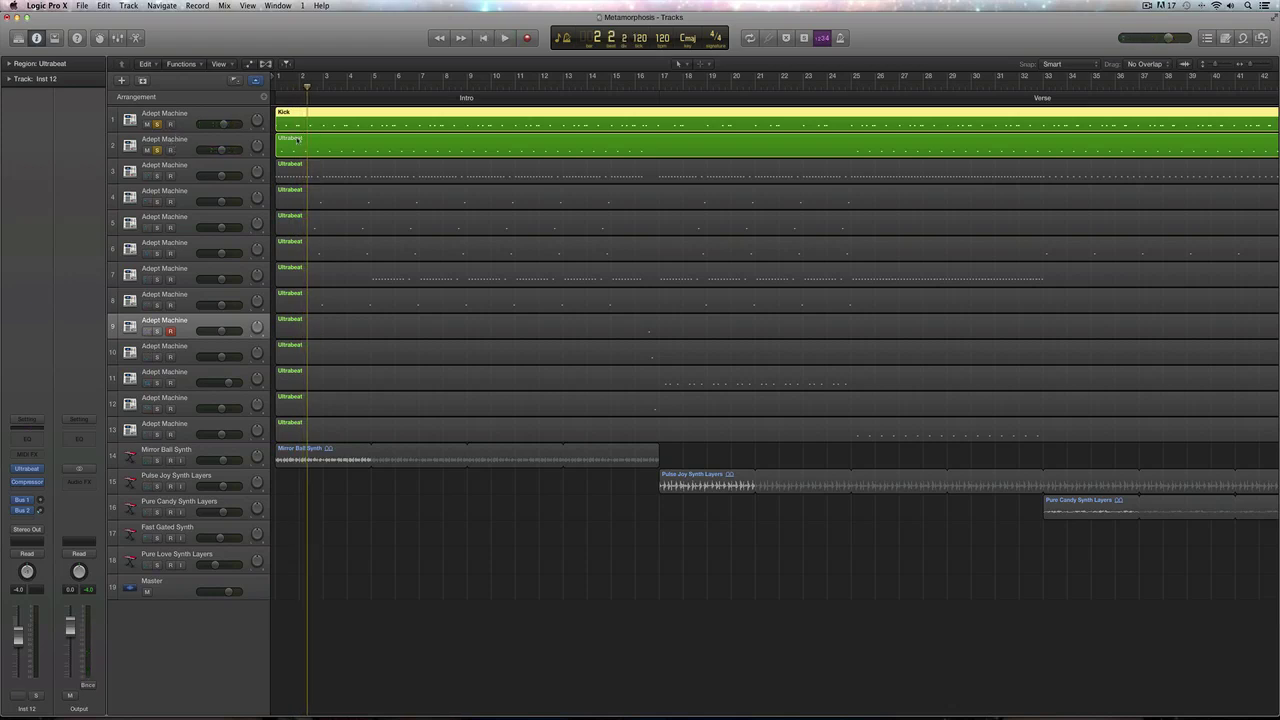
pyautogui.hotkey('shift', 'n')
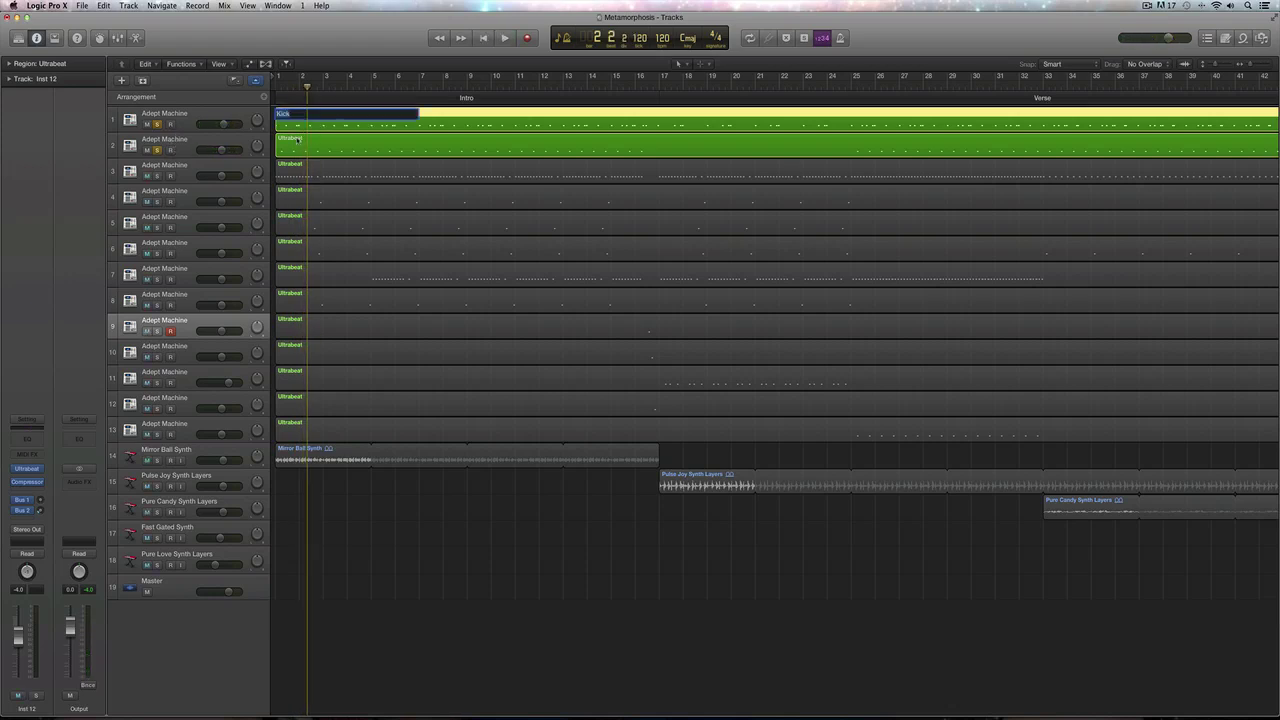
pyautogui.press('Tab')
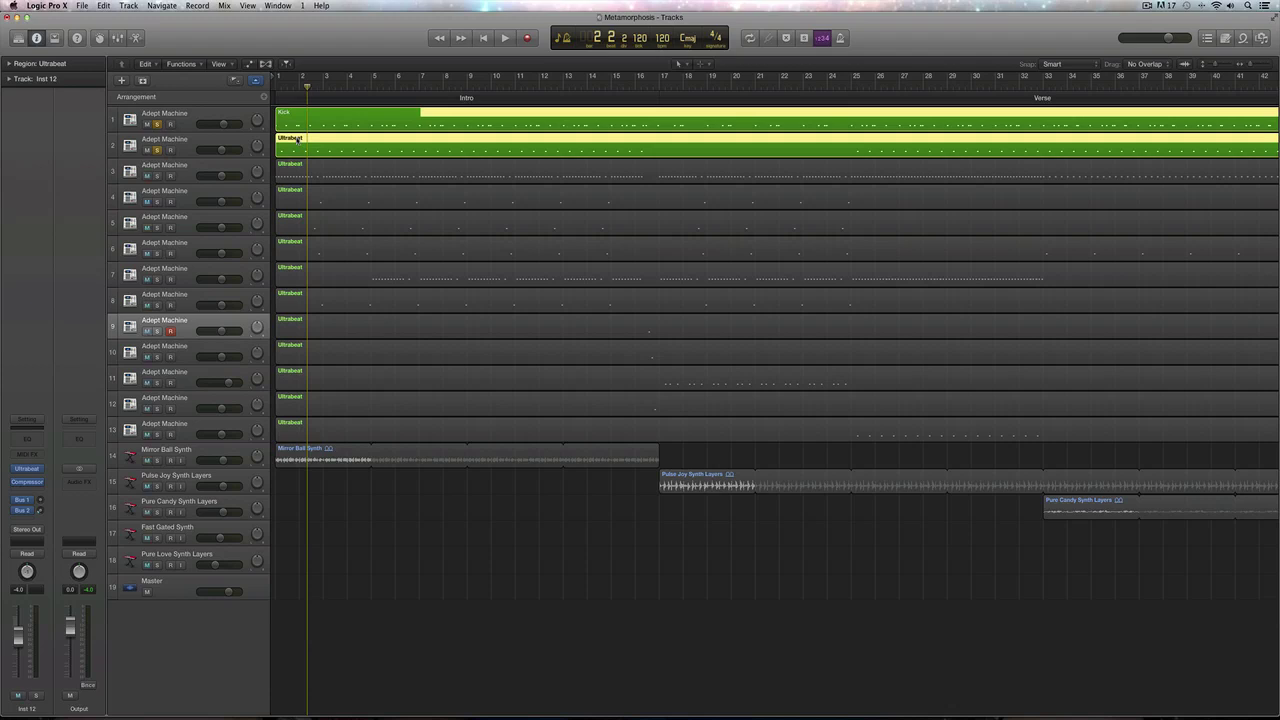
pyautogui.hotkey('shift', 'n')
pyautogui.press('BackSpace')
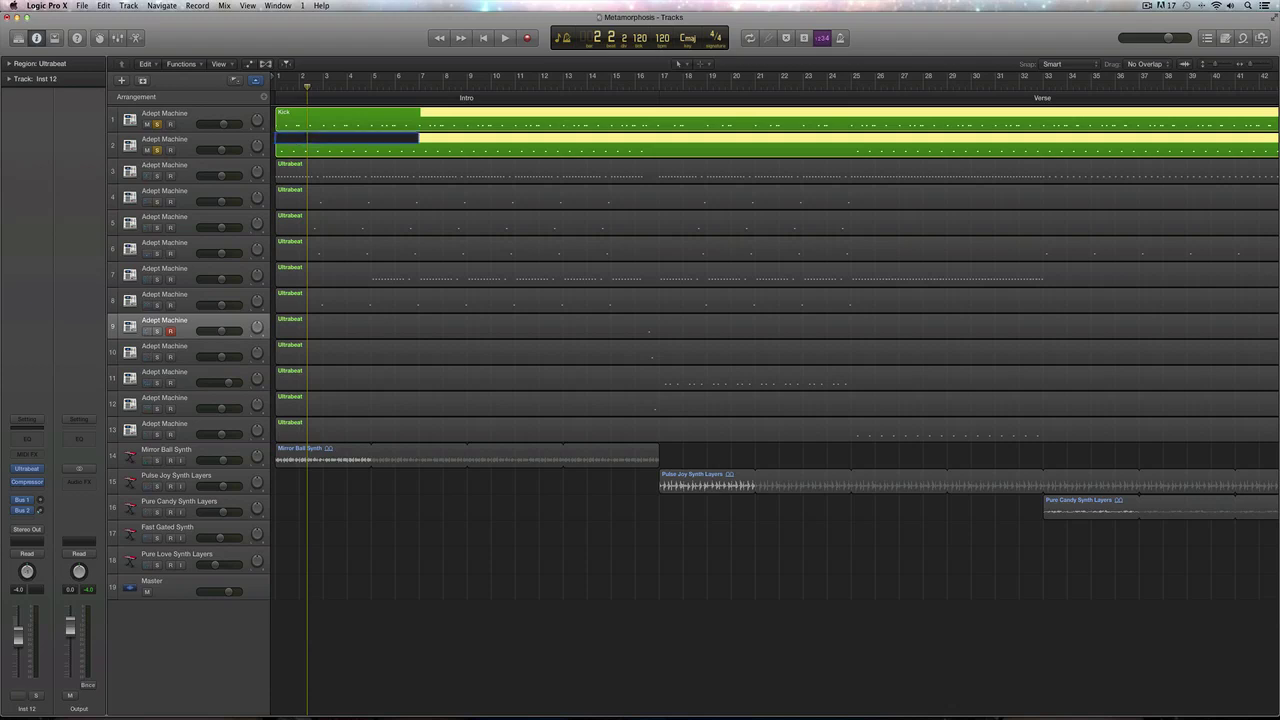
pyautogui.write('Snare')
pyautogui.press('Return')
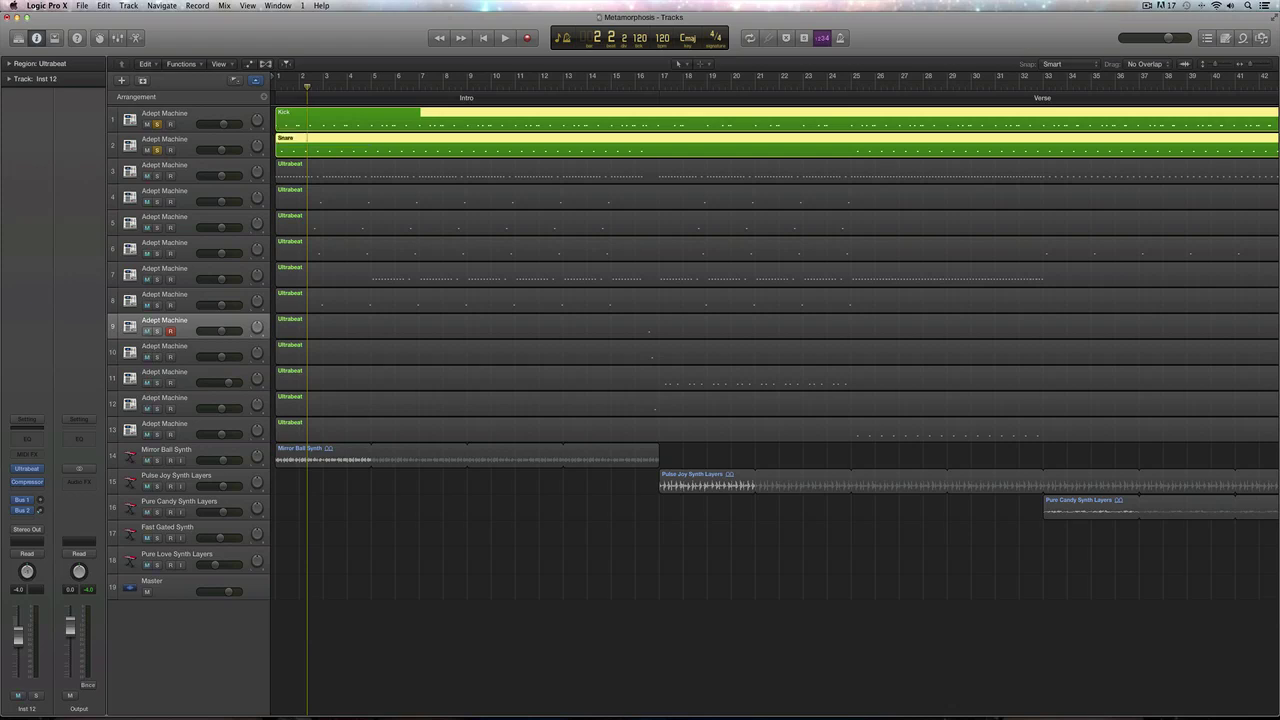
# Solo and audition track 3, then rename its region Closed HH
pyautogui.click(157, 176)
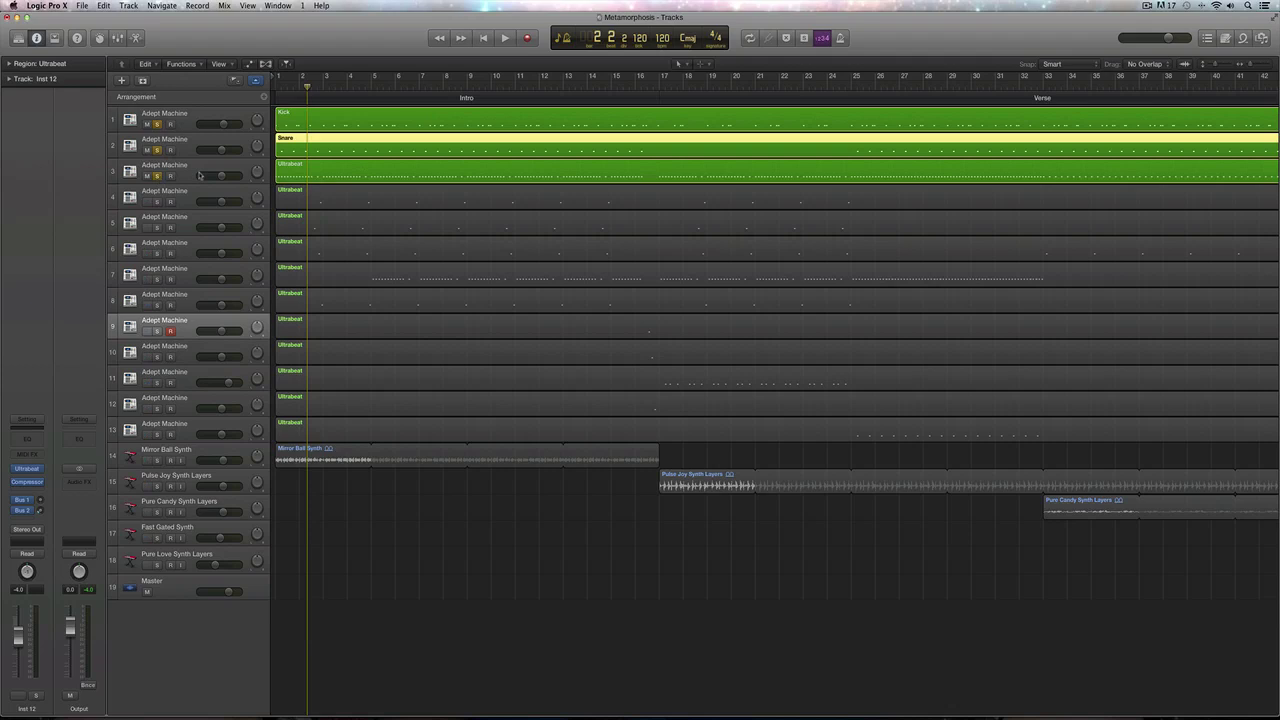
pyautogui.press('space')
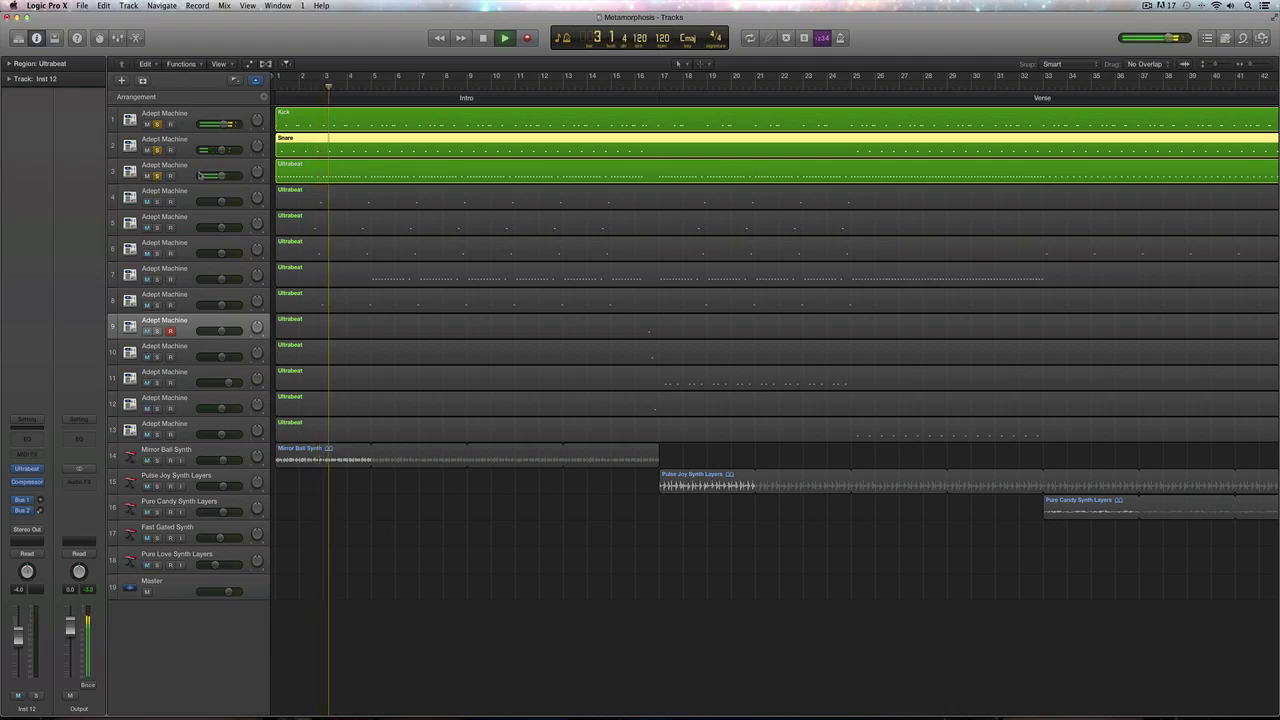
pyautogui.press('space')
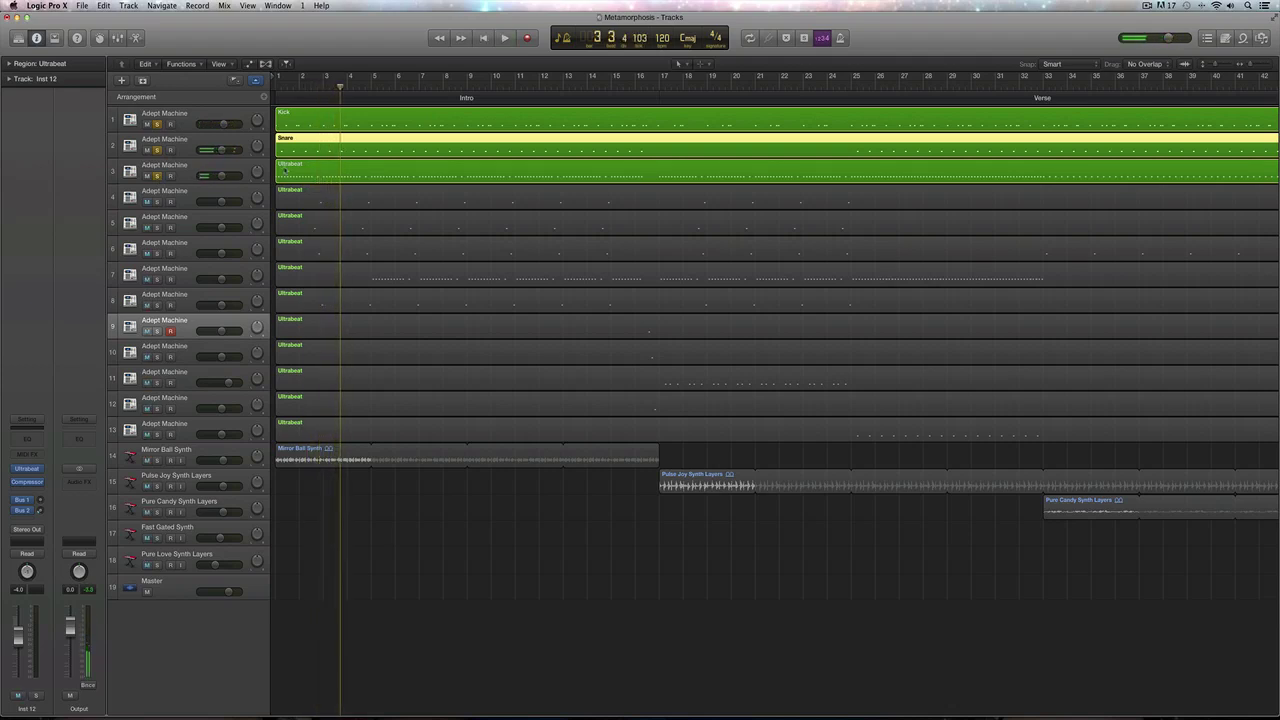
pyautogui.click(289, 166)
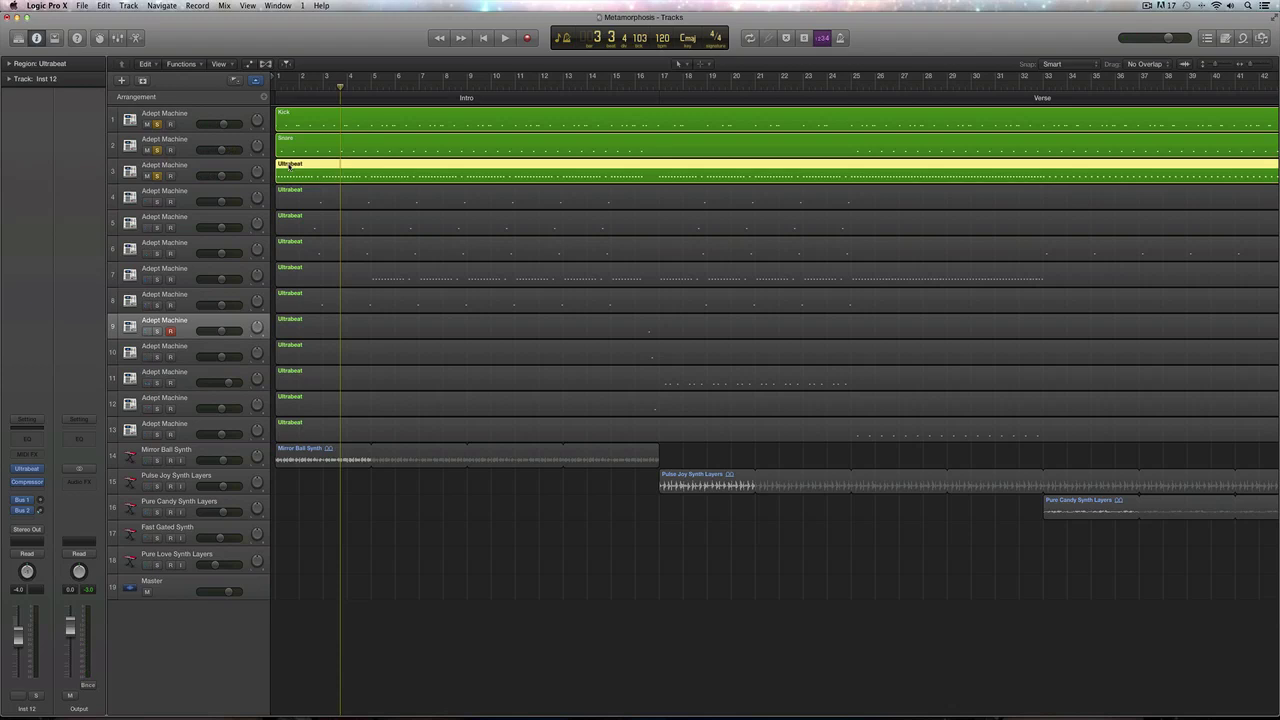
pyautogui.press('super+n')
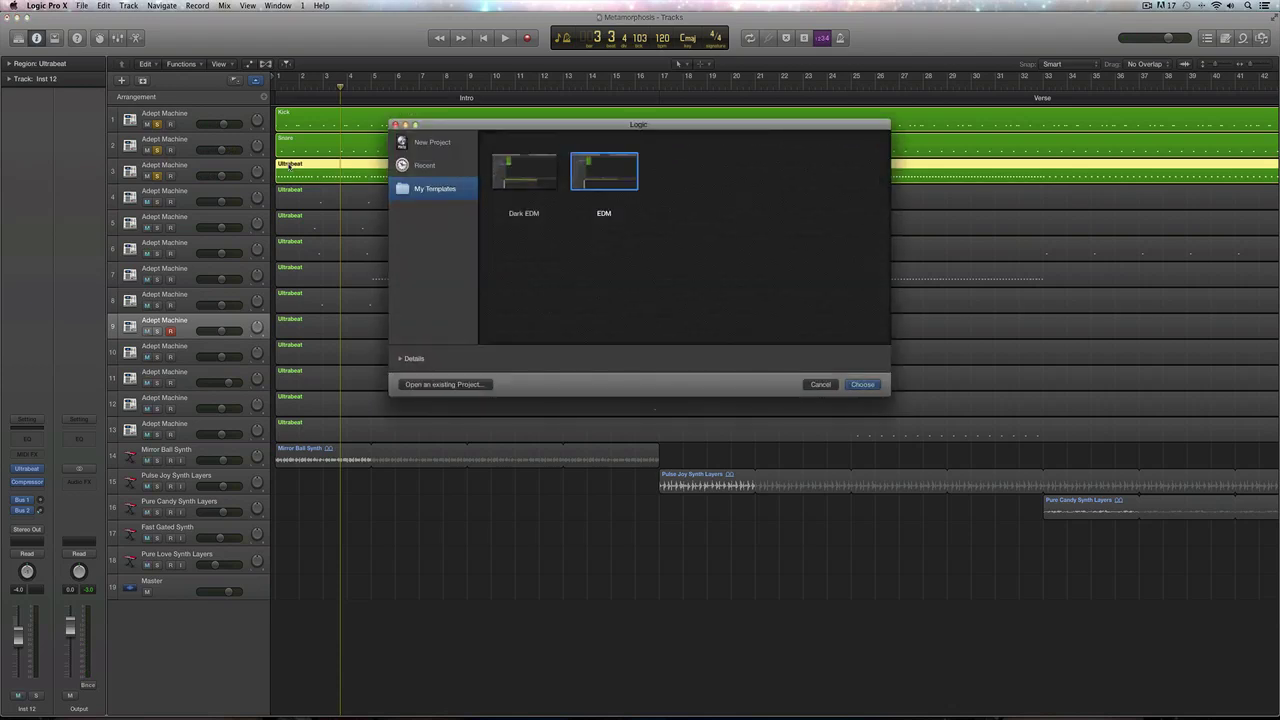
pyautogui.click(815, 384)
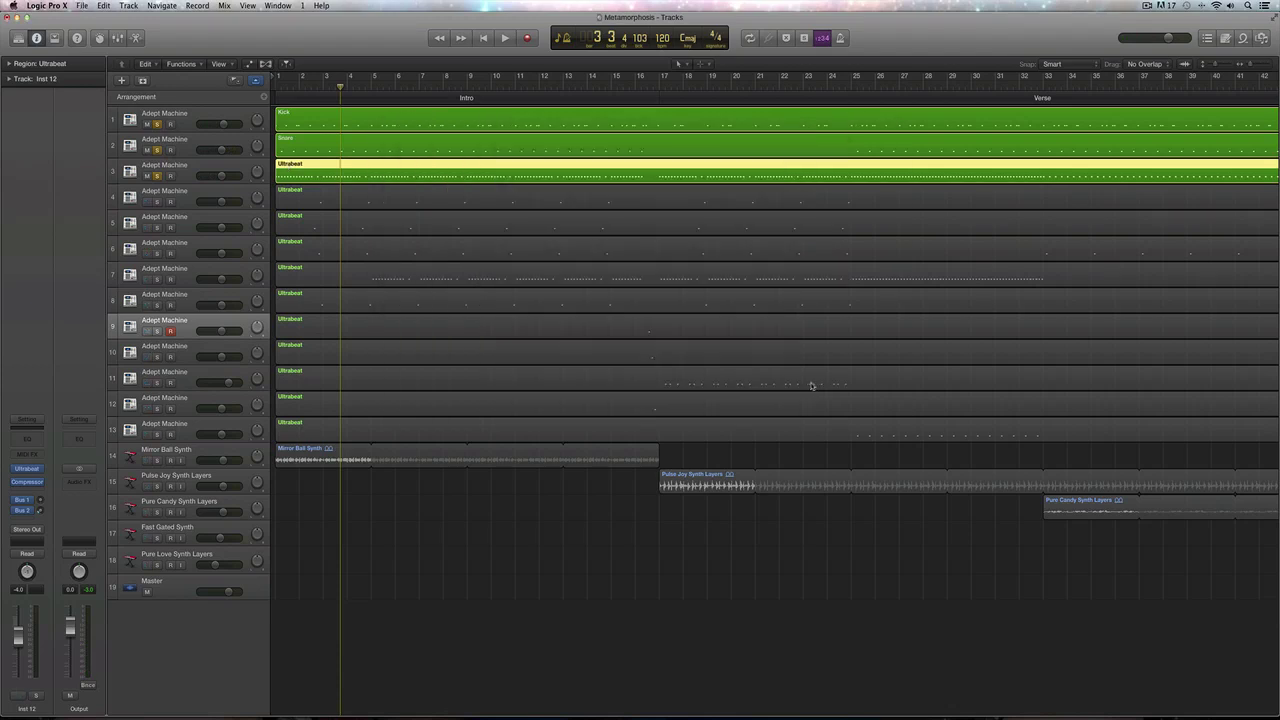
pyautogui.hotkey('shift', 'n')
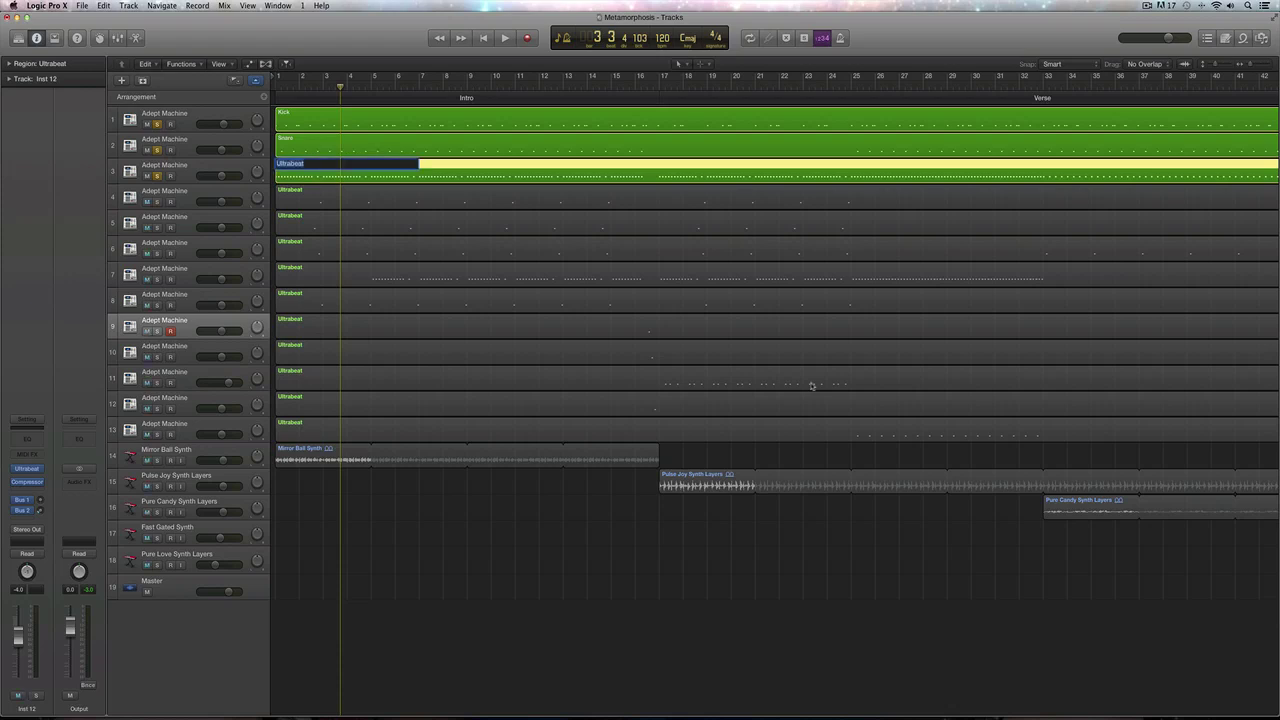
pyautogui.press('BackSpace')
pyautogui.write('Closed HH')
pyautogui.press('Return')
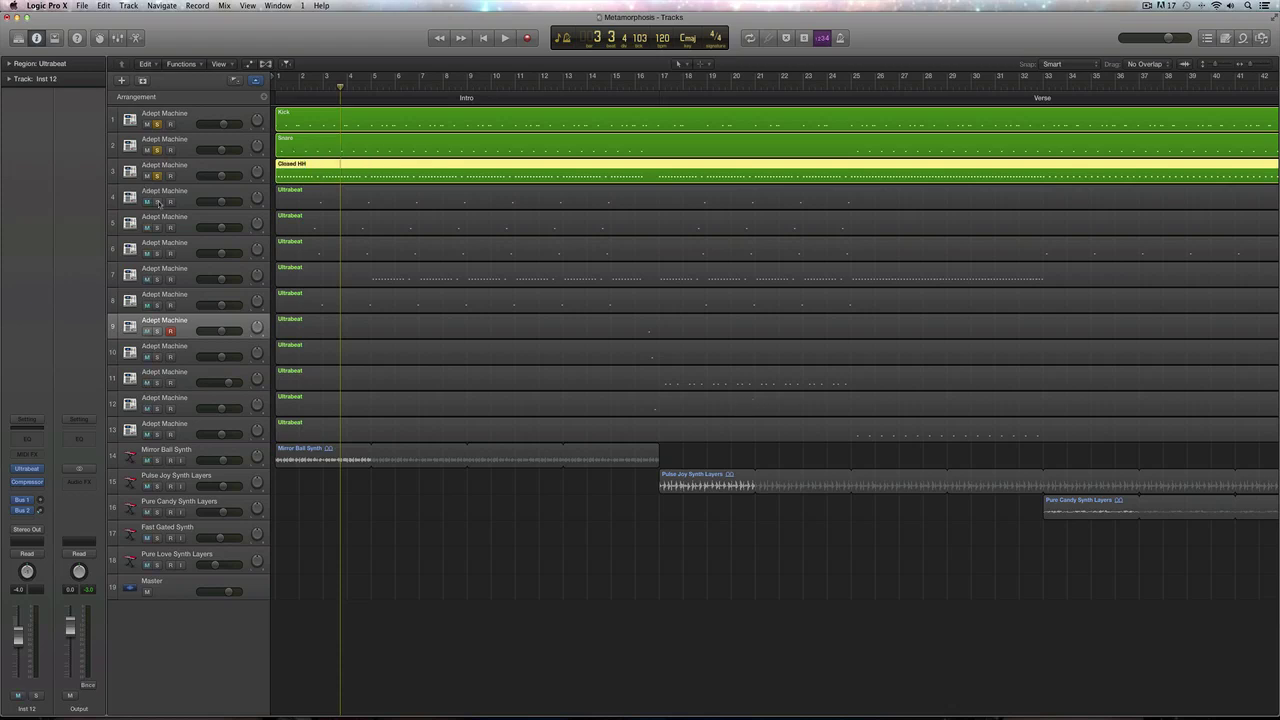
# Audition track 4 on its own and rename its region Closed HH 2
pyautogui.click(157, 201)
pyautogui.press('space')
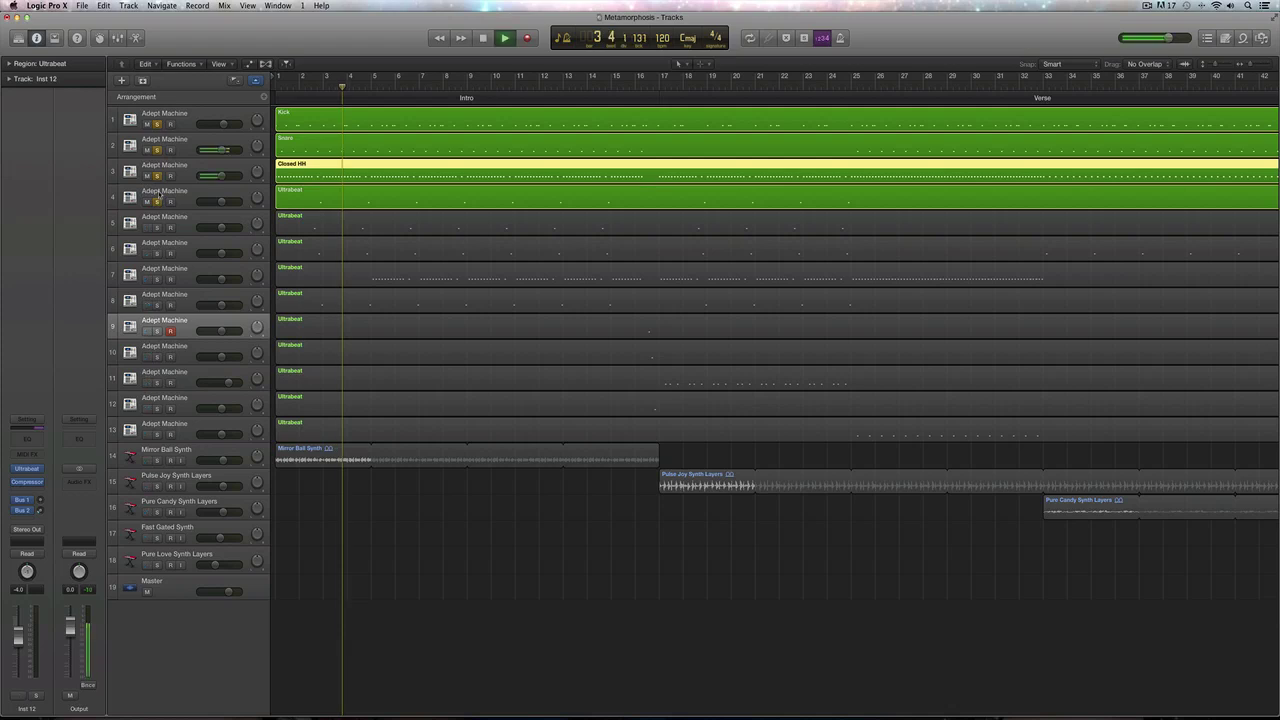
pyautogui.click(157, 175)
pyautogui.click(157, 150)
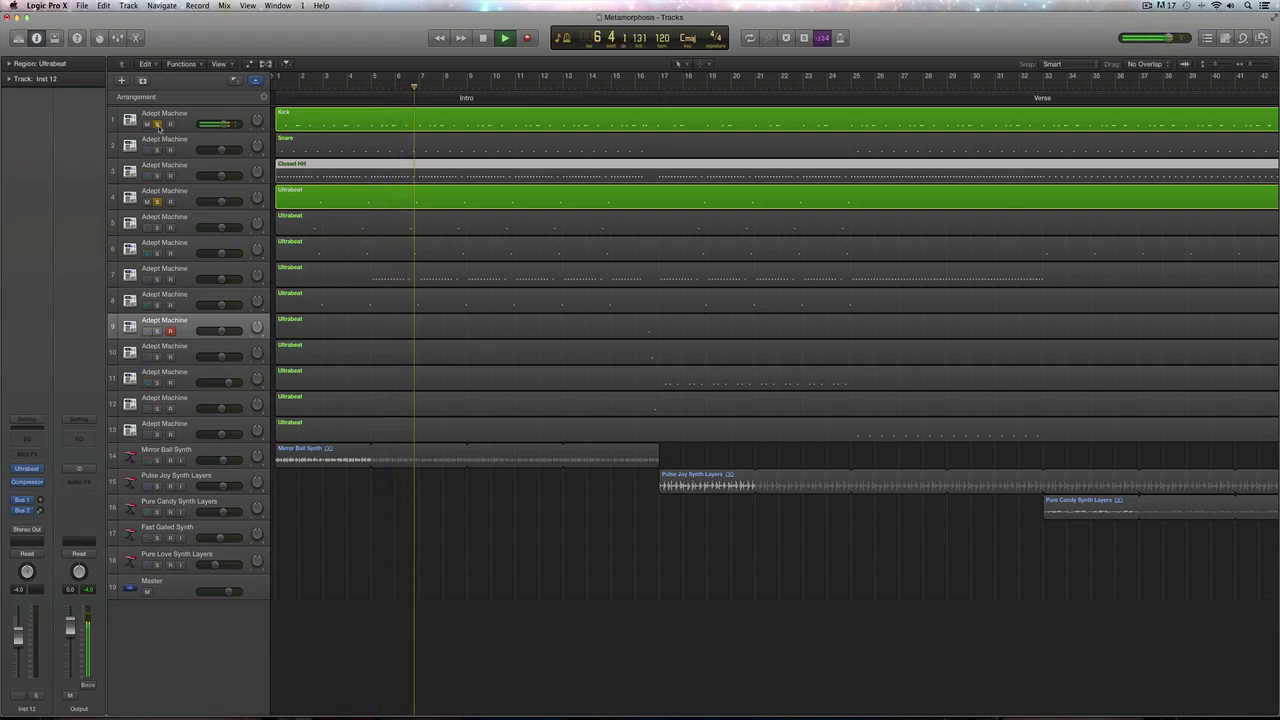
pyautogui.press('space')
pyautogui.click(185, 191)
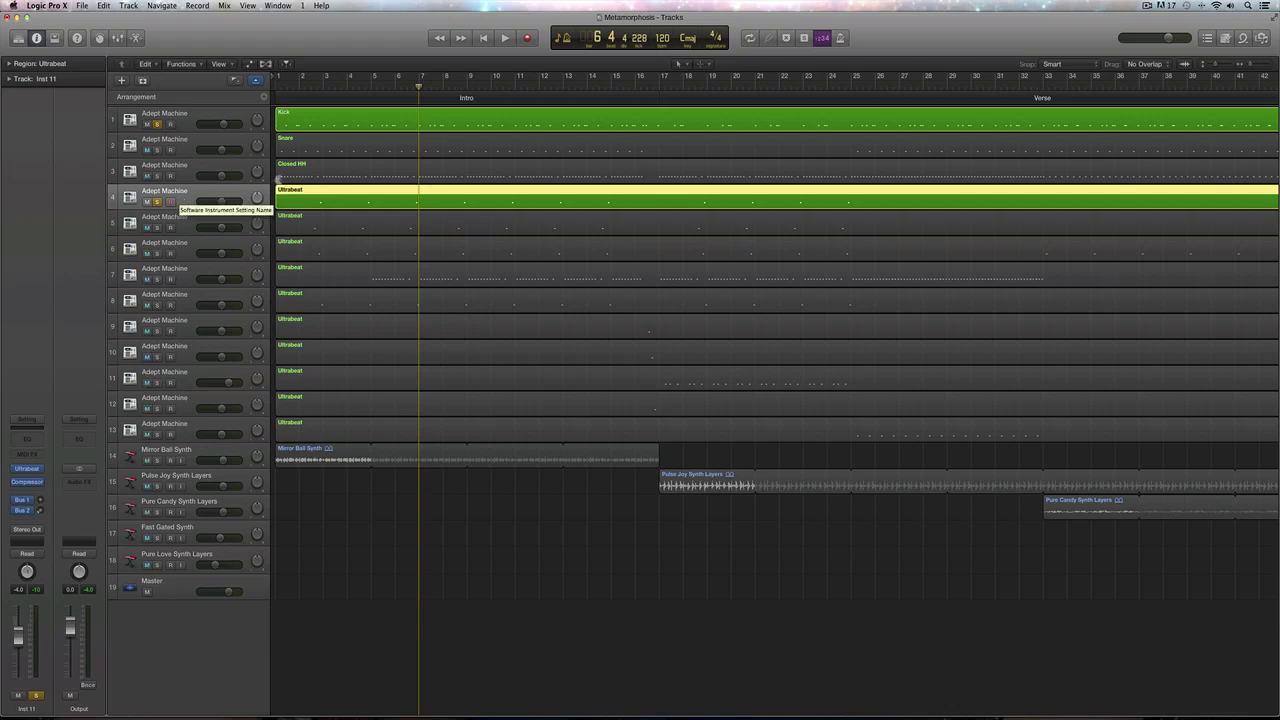
pyautogui.hotkey('shift', 'n')
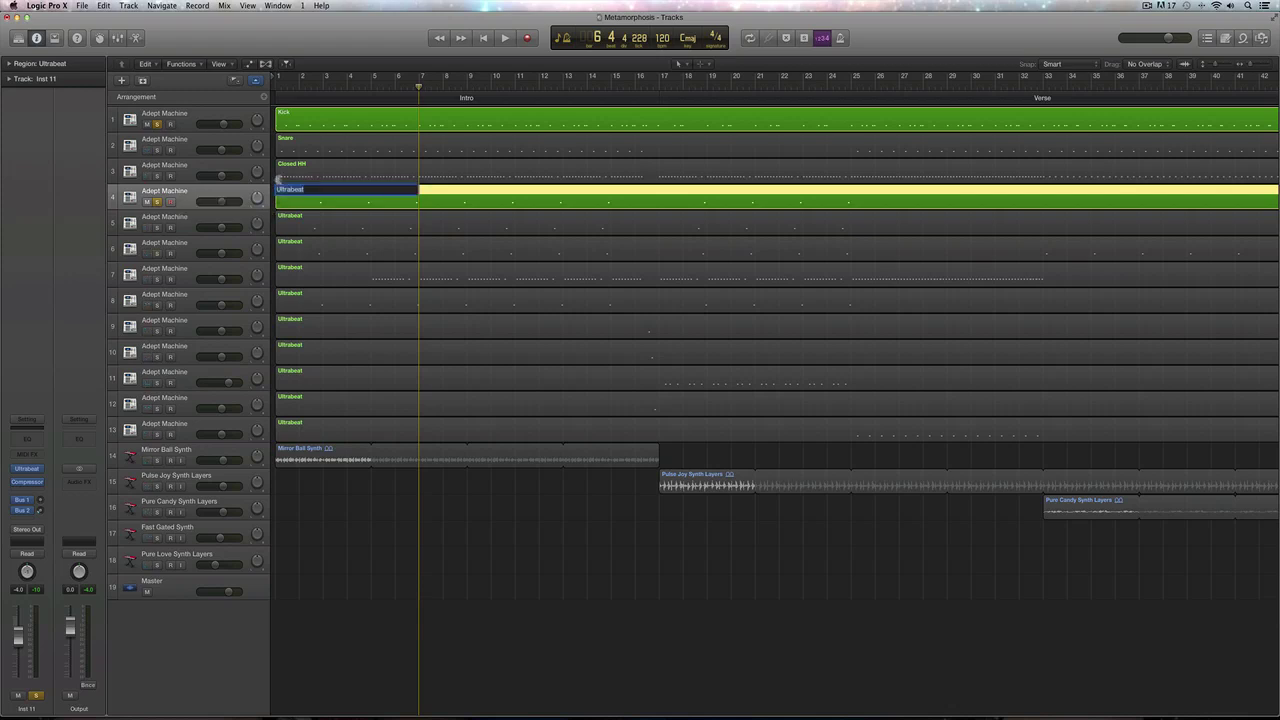
pyautogui.press('BackSpace')
pyautogui.write('Closed HH 2')
pyautogui.click(168, 222)
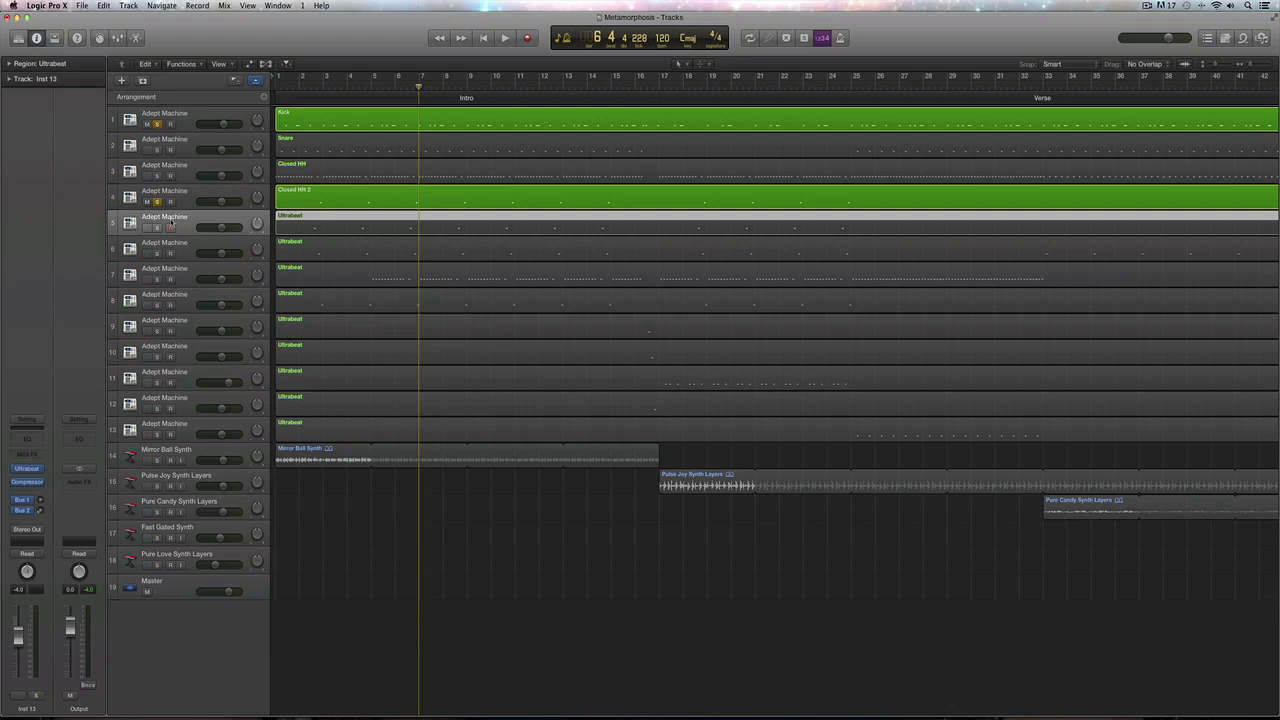
# Solo and audition track 5, then rename its region Brush
pyautogui.click(157, 227)
pyautogui.press('space')
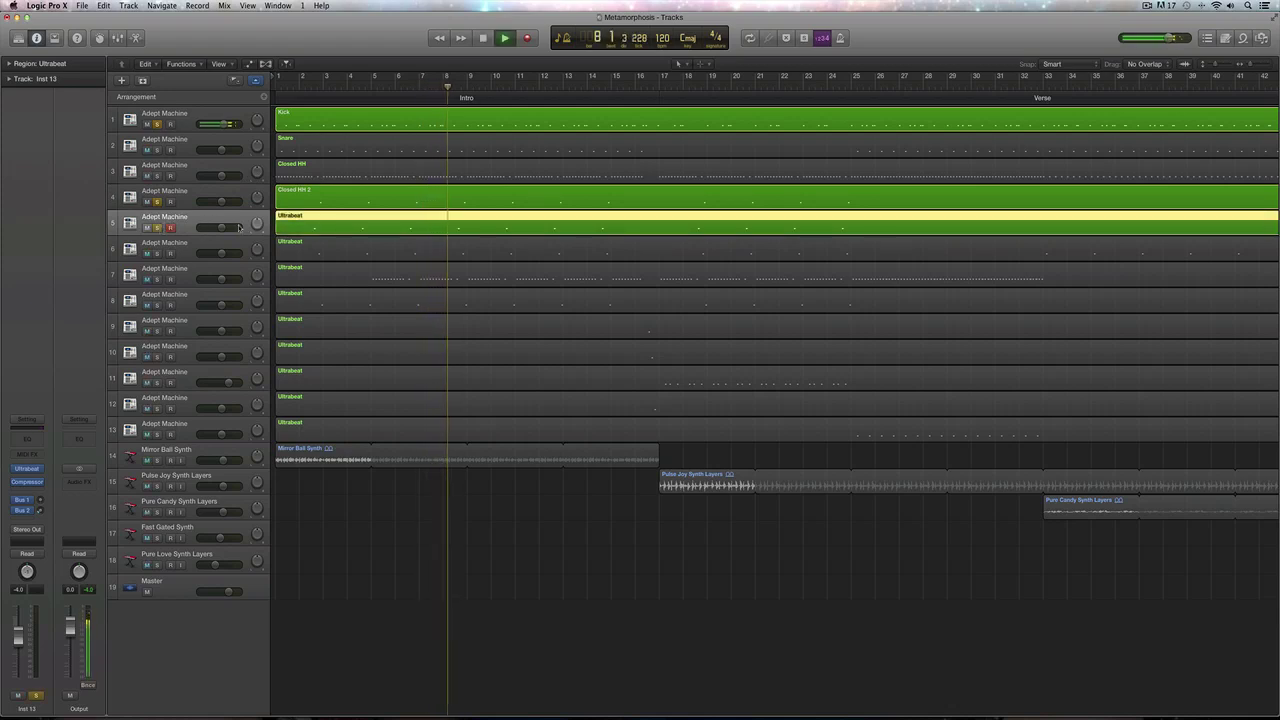
pyautogui.press('space')
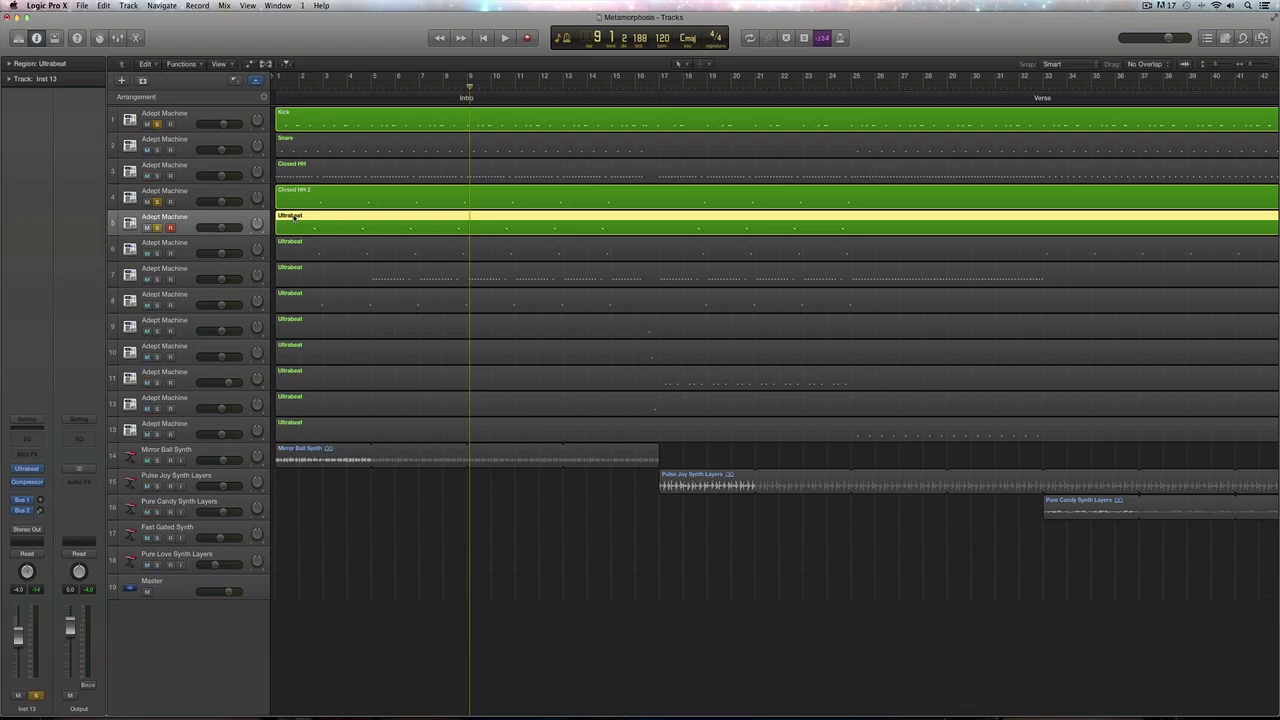
pyautogui.click(291, 216)
pyautogui.press('BackSpace')
pyautogui.write('B')
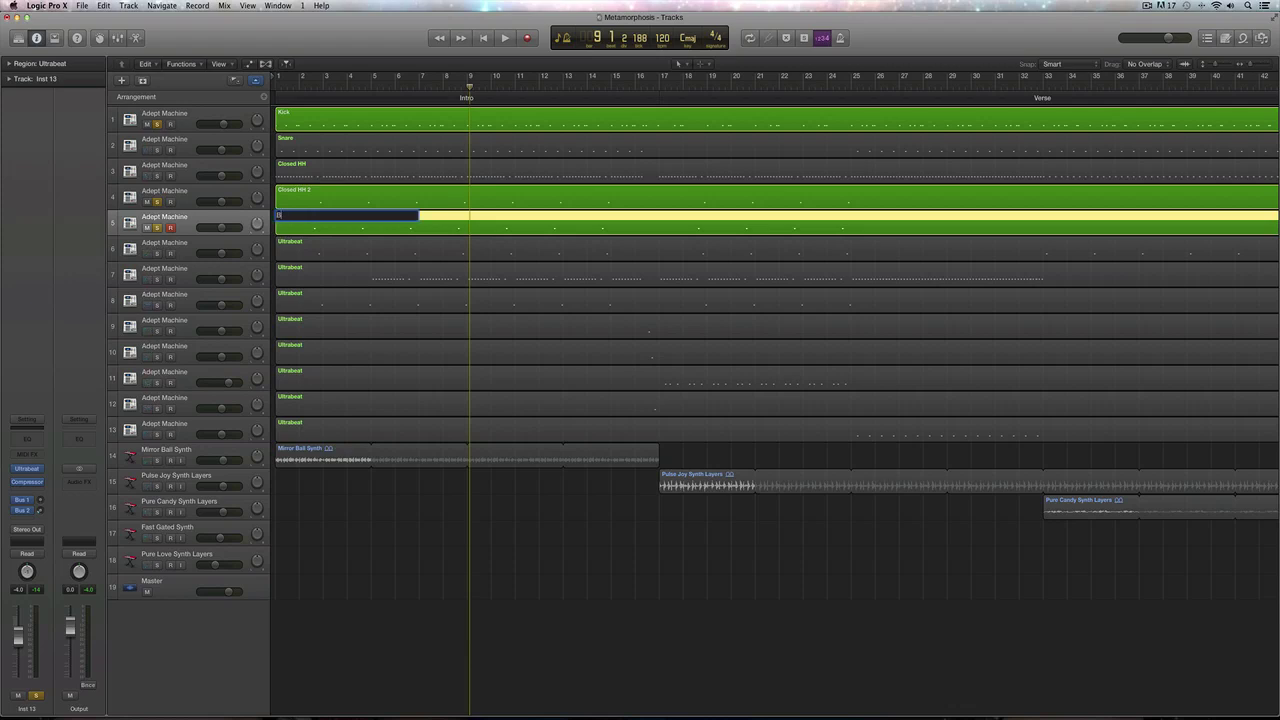
pyautogui.write('rush')
pyautogui.press('Return')
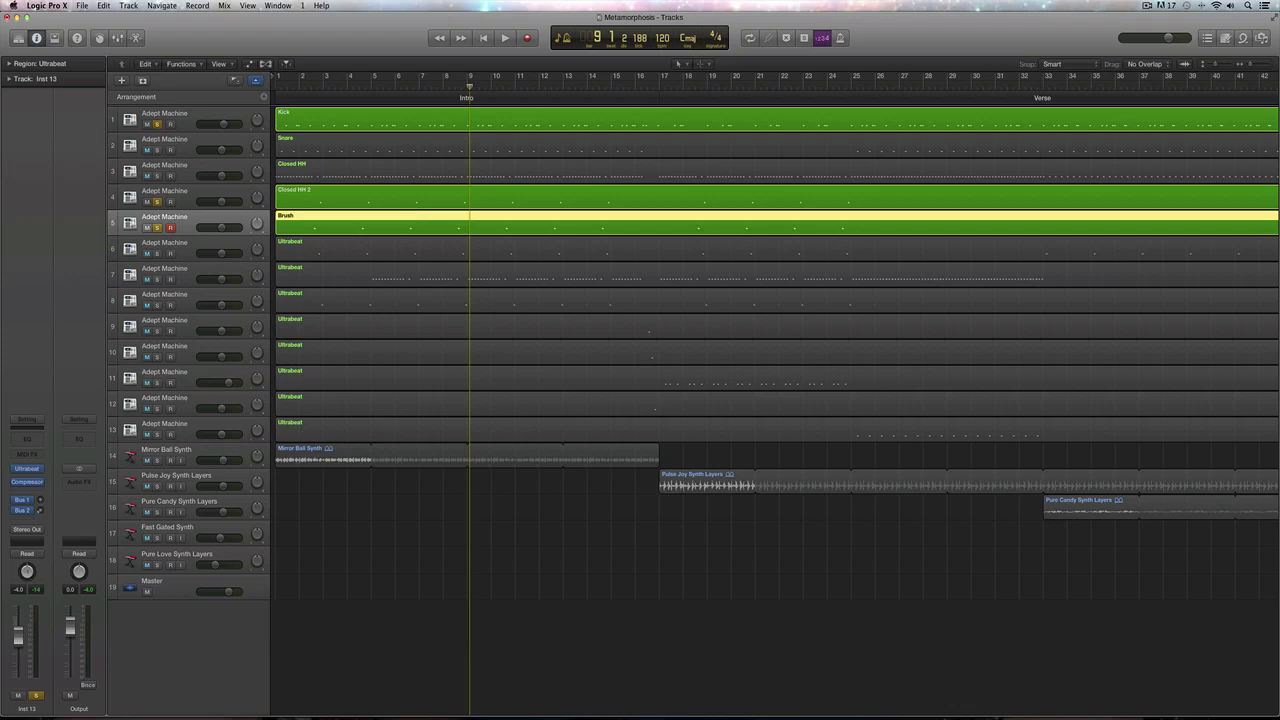
# Solo and audition track 6, then rename its region Kick 2
pyautogui.click(156, 253)
pyautogui.press('space')
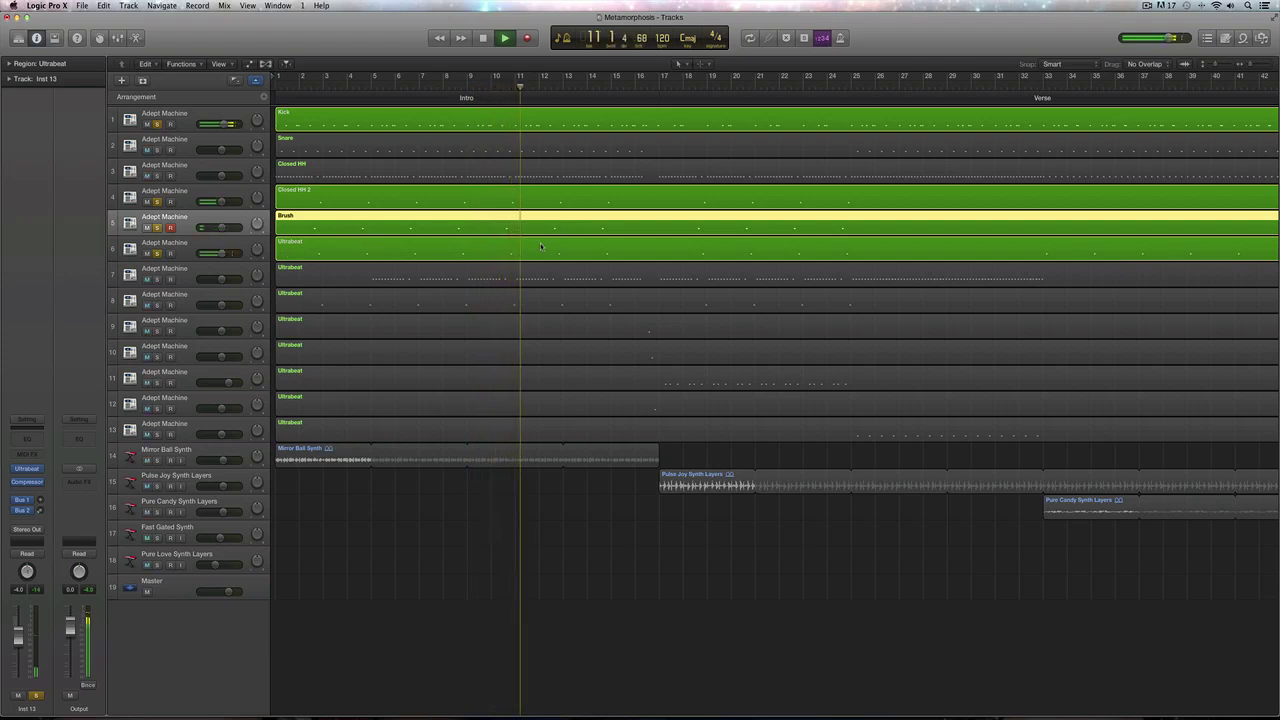
pyautogui.press('space')
pyautogui.click(180, 251)
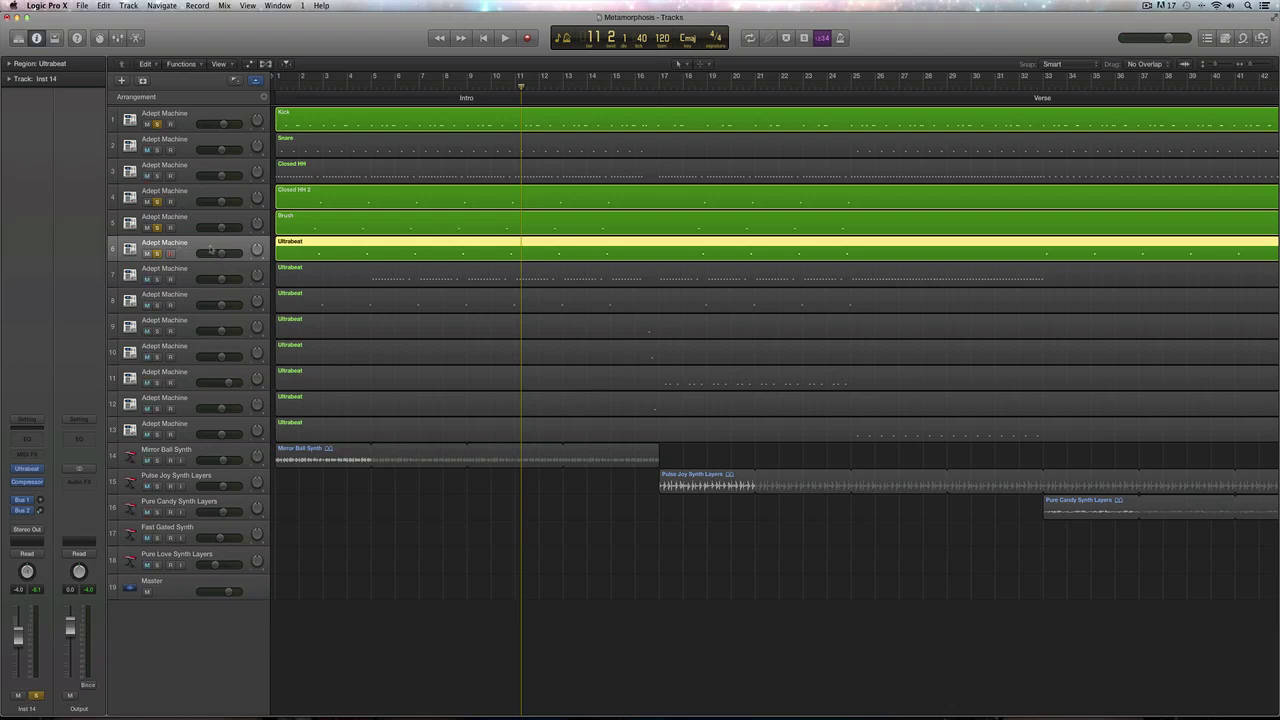
pyautogui.hotkey('shift', 'n')
pyautogui.press('BackSpace')
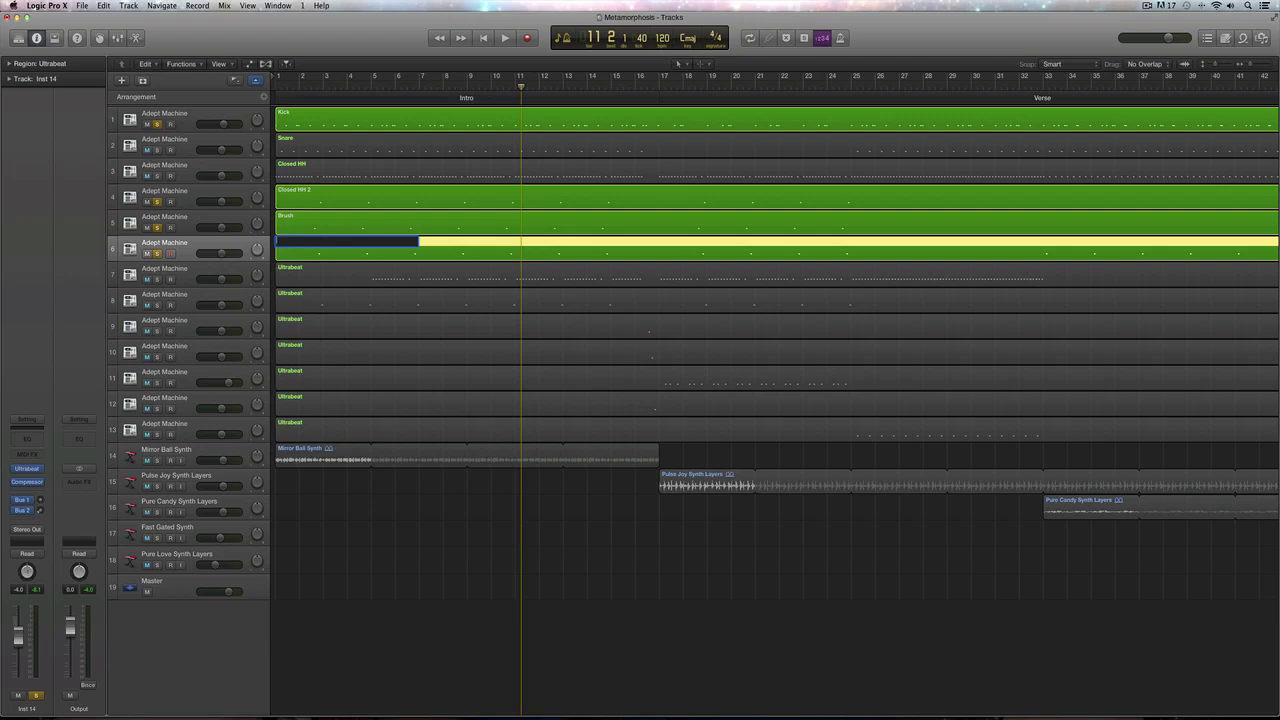
pyautogui.write('Kick 2')
pyautogui.press('Return')
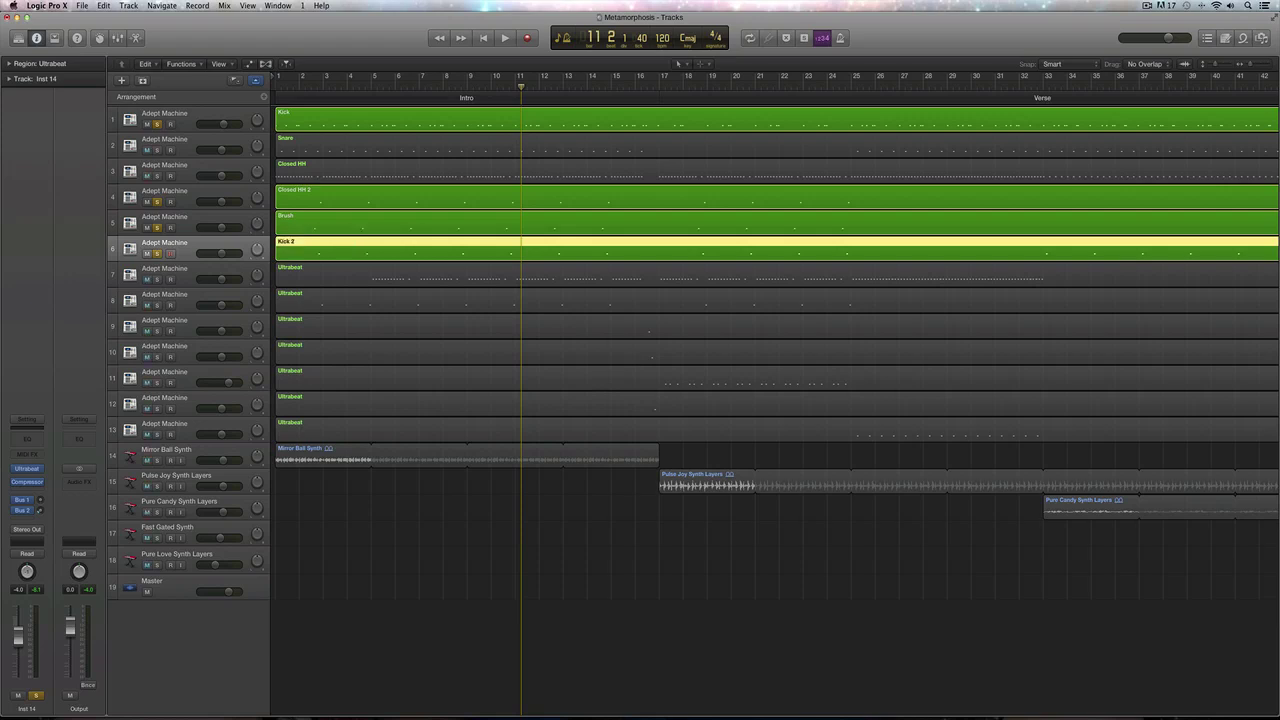
# Unsolo tracks 4–6, audition track 7 alone, and rename its region Shaker
pyautogui.click(198, 268)
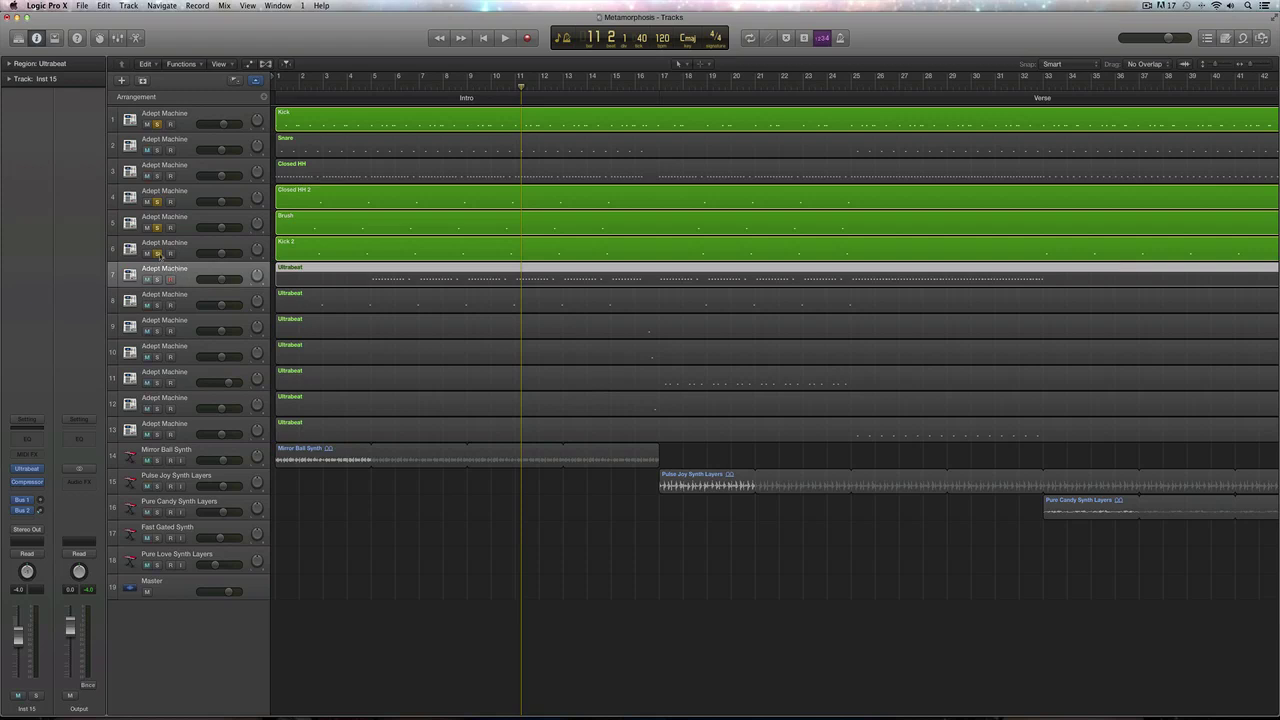
pyautogui.click(157, 253)
pyautogui.click(157, 227)
pyautogui.click(157, 201)
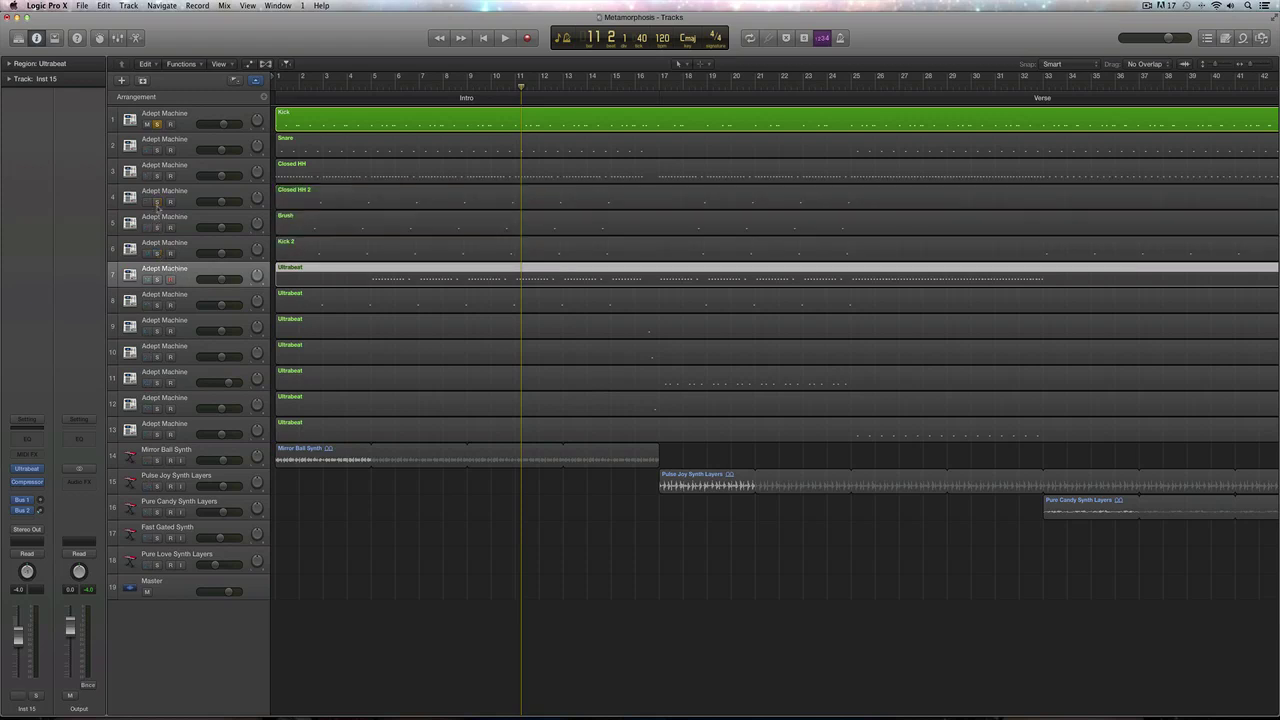
pyautogui.click(157, 279)
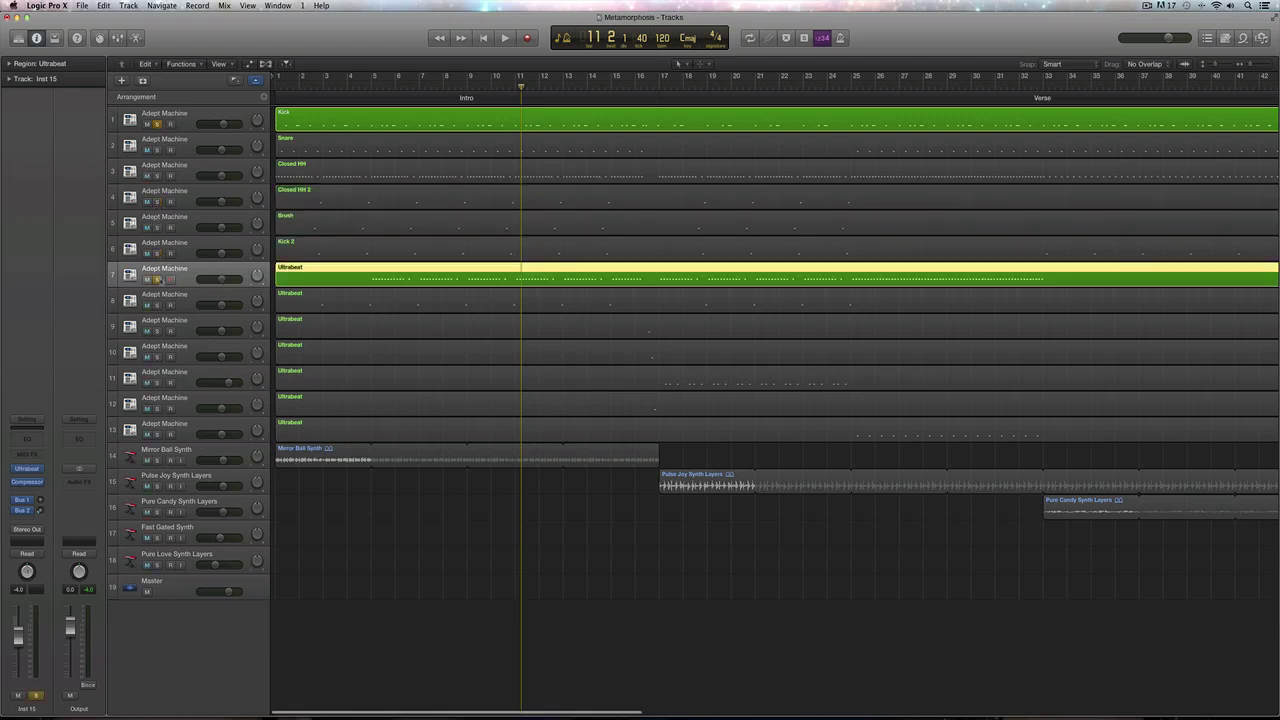
pyautogui.press('space')
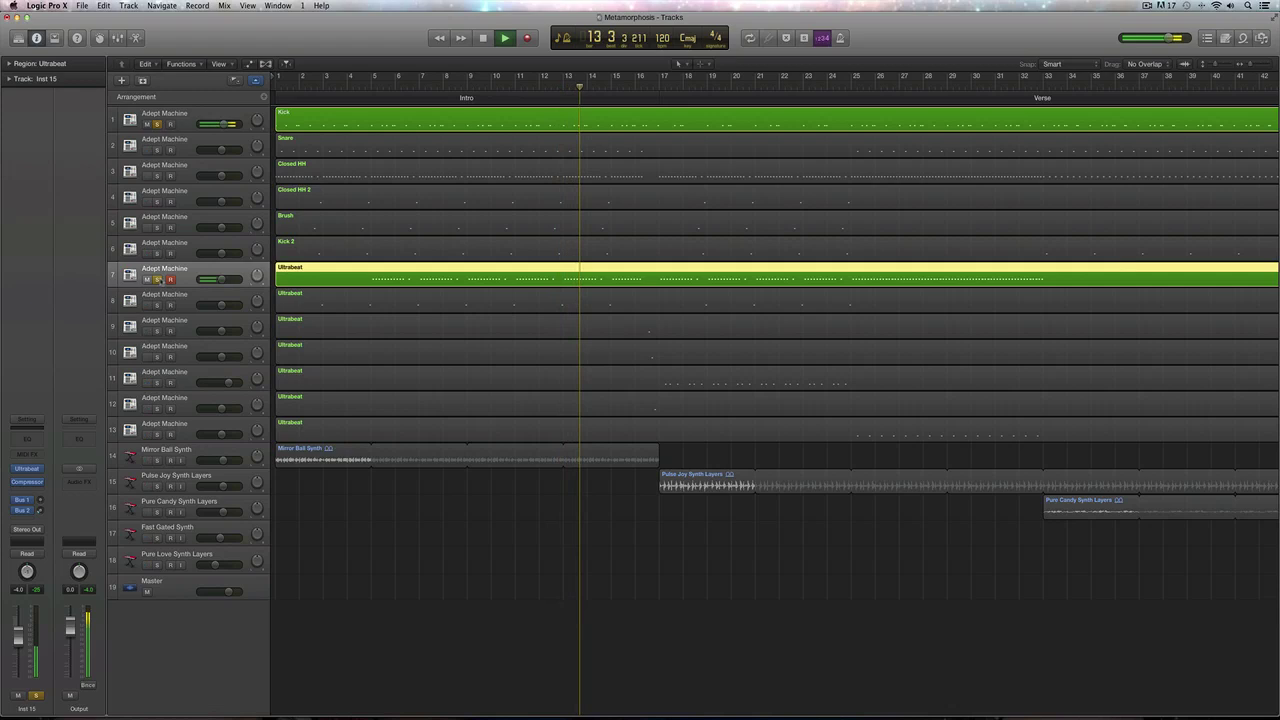
pyautogui.press('space')
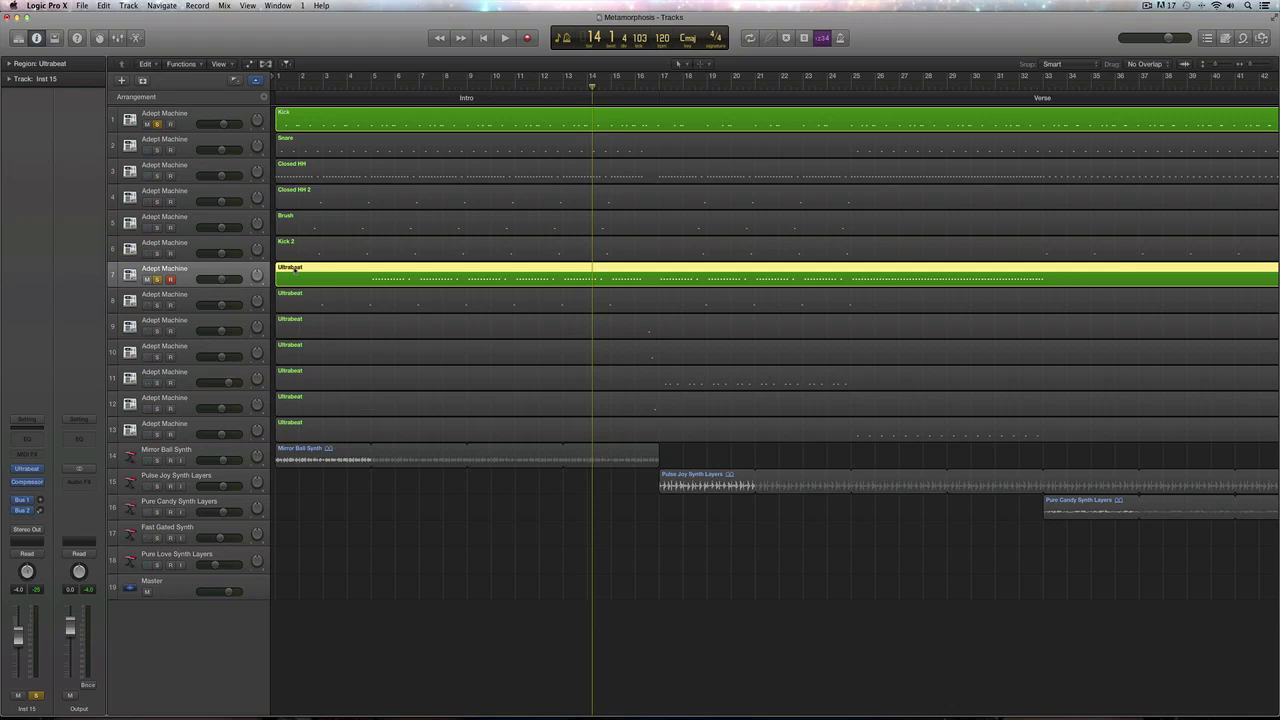
pyautogui.doubleClick(295, 269)
pyautogui.press('BackSpace')
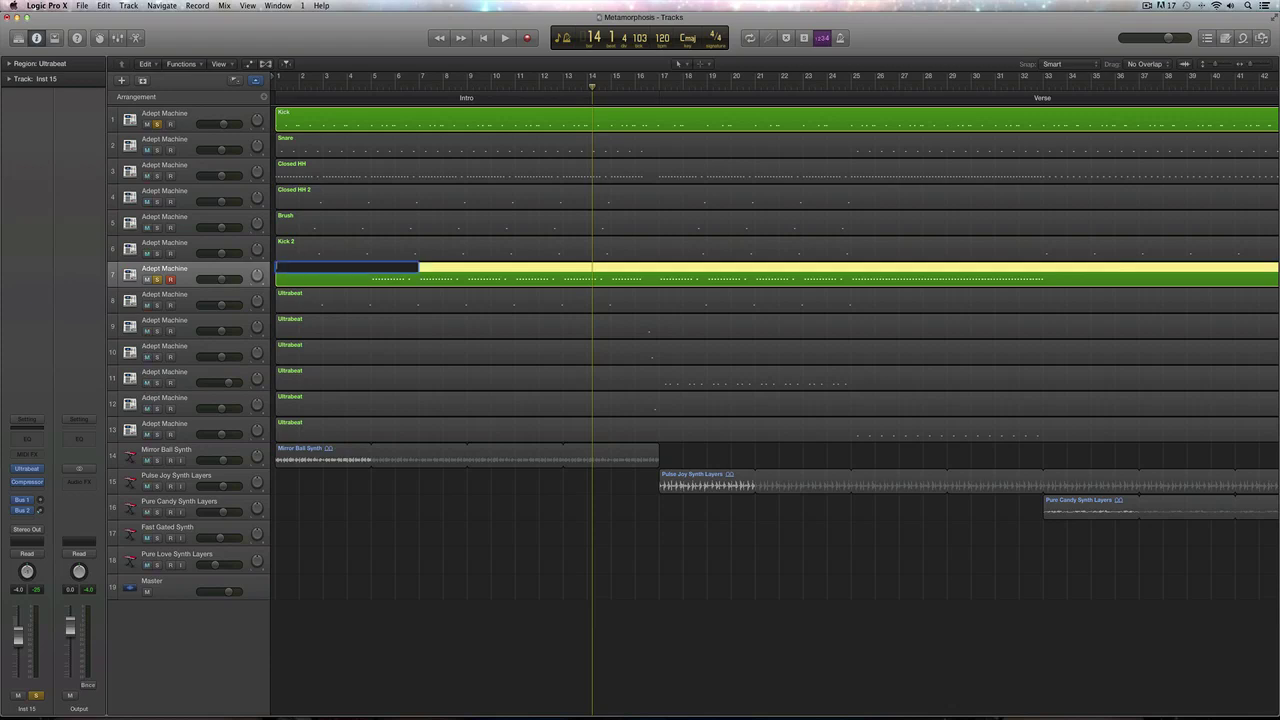
pyautogui.write('Shaker')
pyautogui.press('Return')
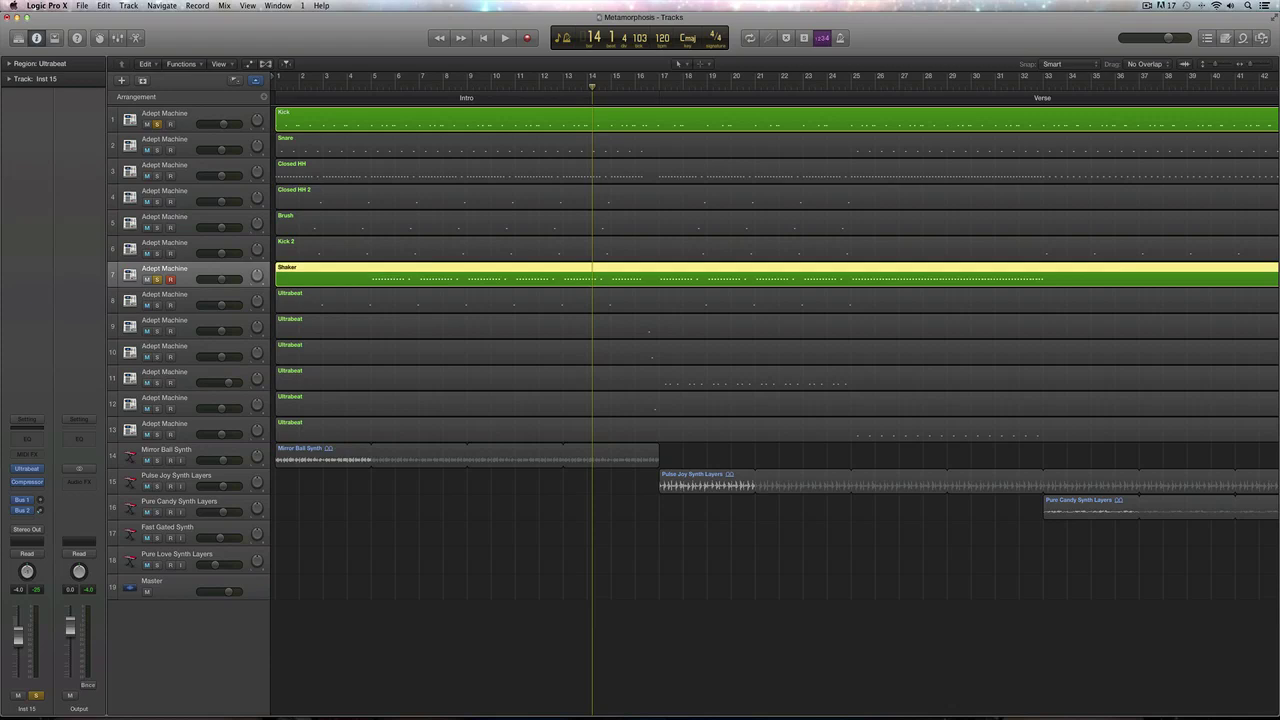
# Unsolo track 7, audition track 8 alone, and rename its region Open HH
pyautogui.click(157, 280)
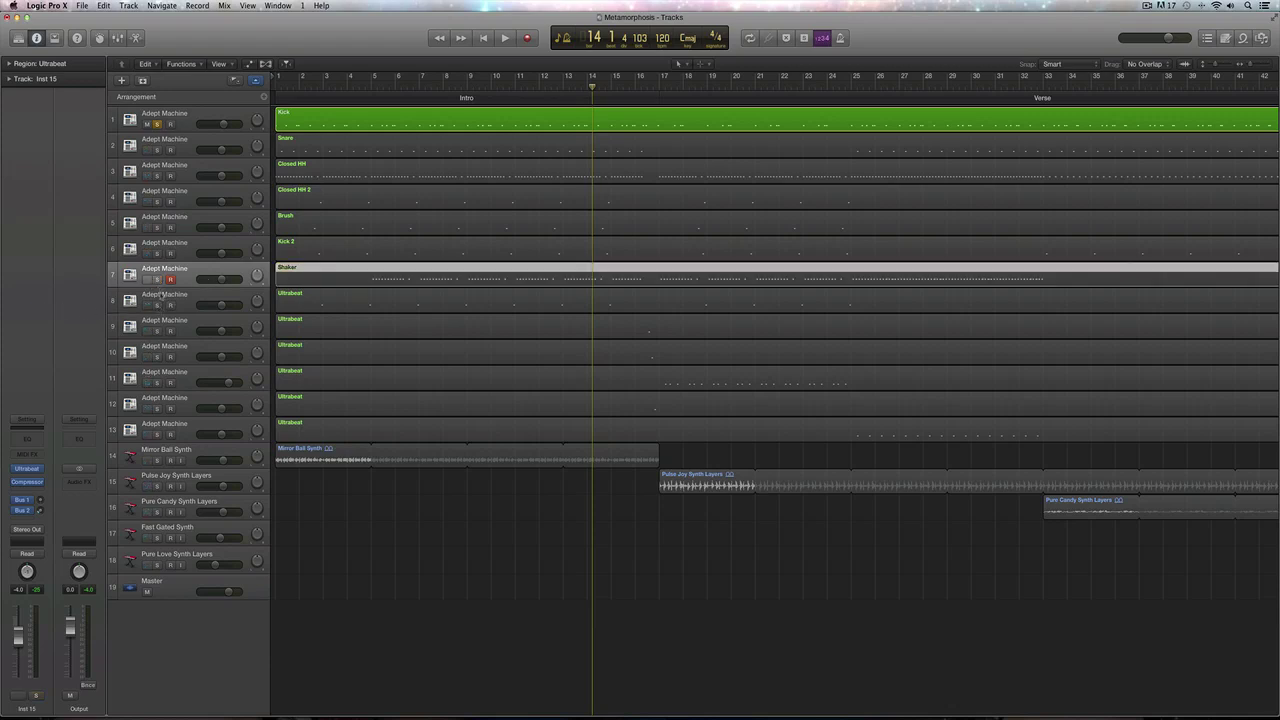
pyautogui.click(157, 305)
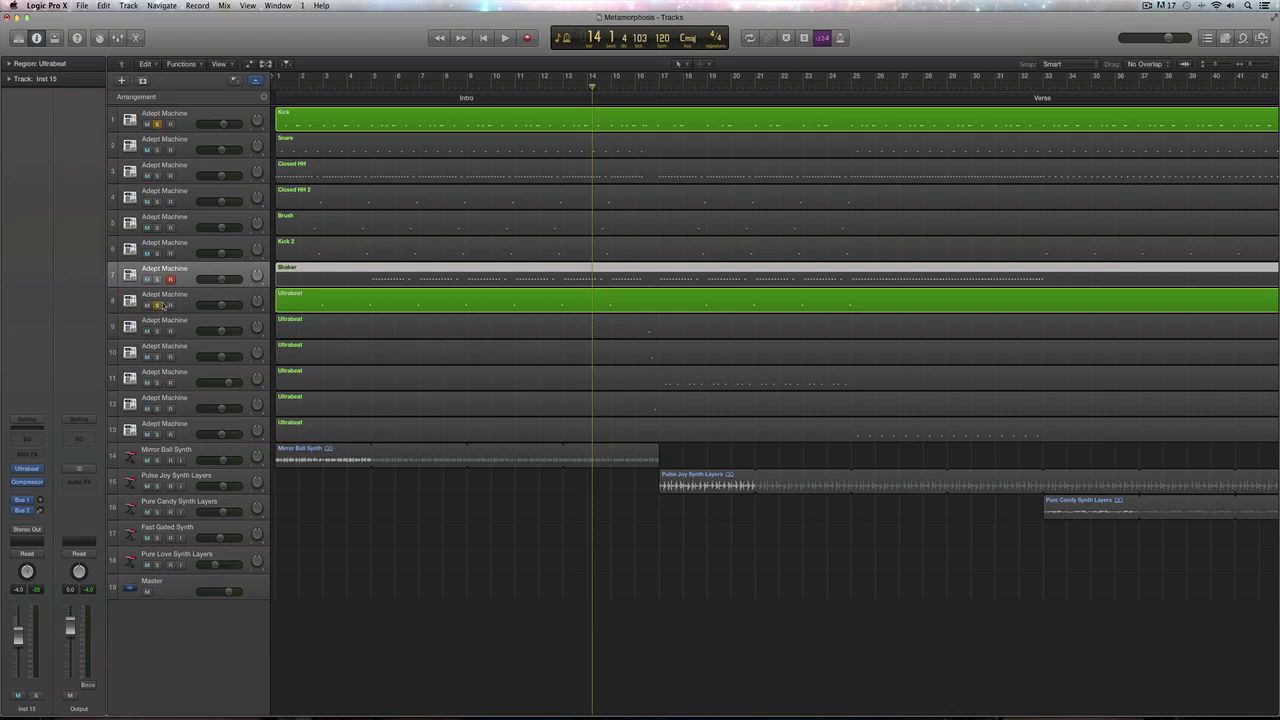
pyautogui.press('space')
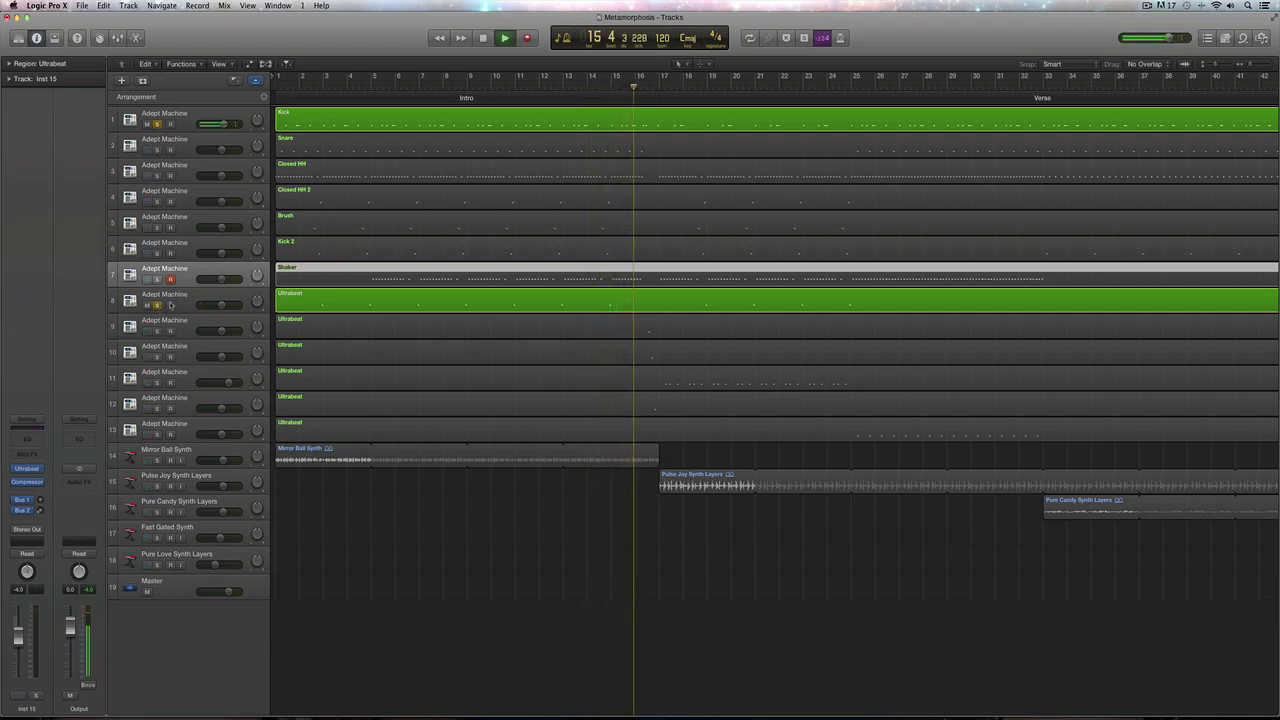
pyautogui.press('space')
pyautogui.click(326, 88)
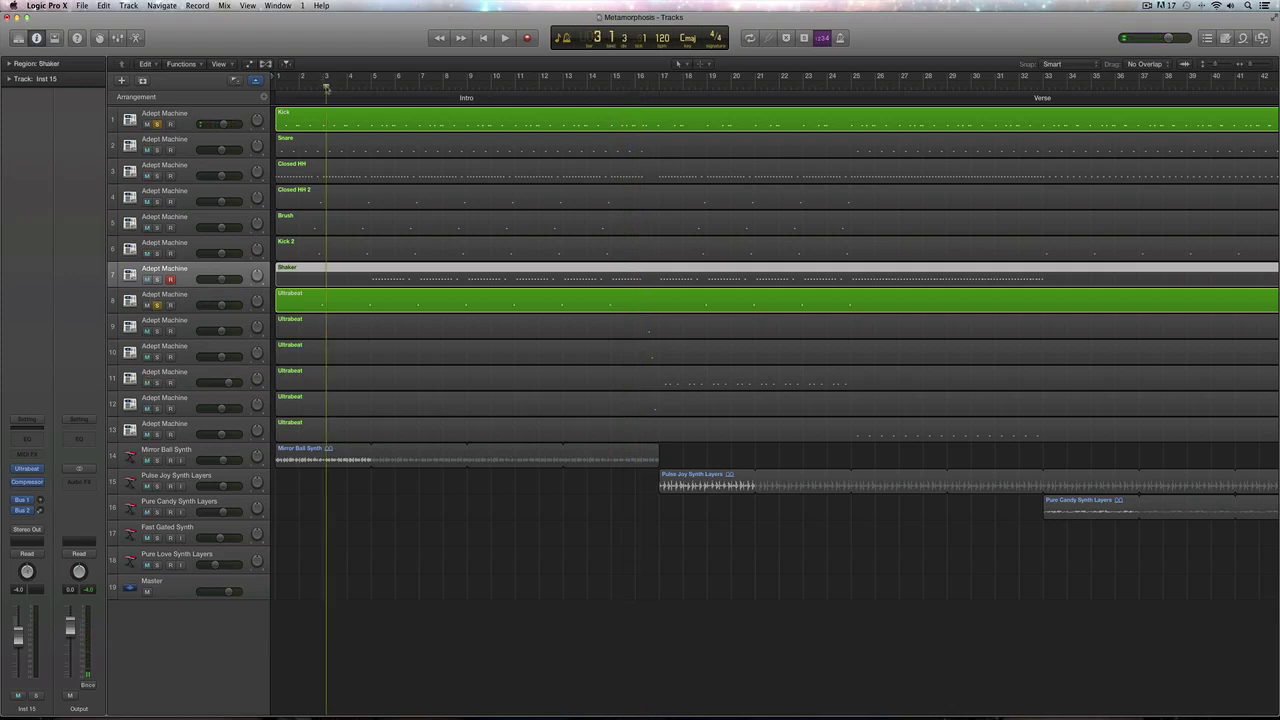
pyautogui.click(310, 88)
pyautogui.press('space')
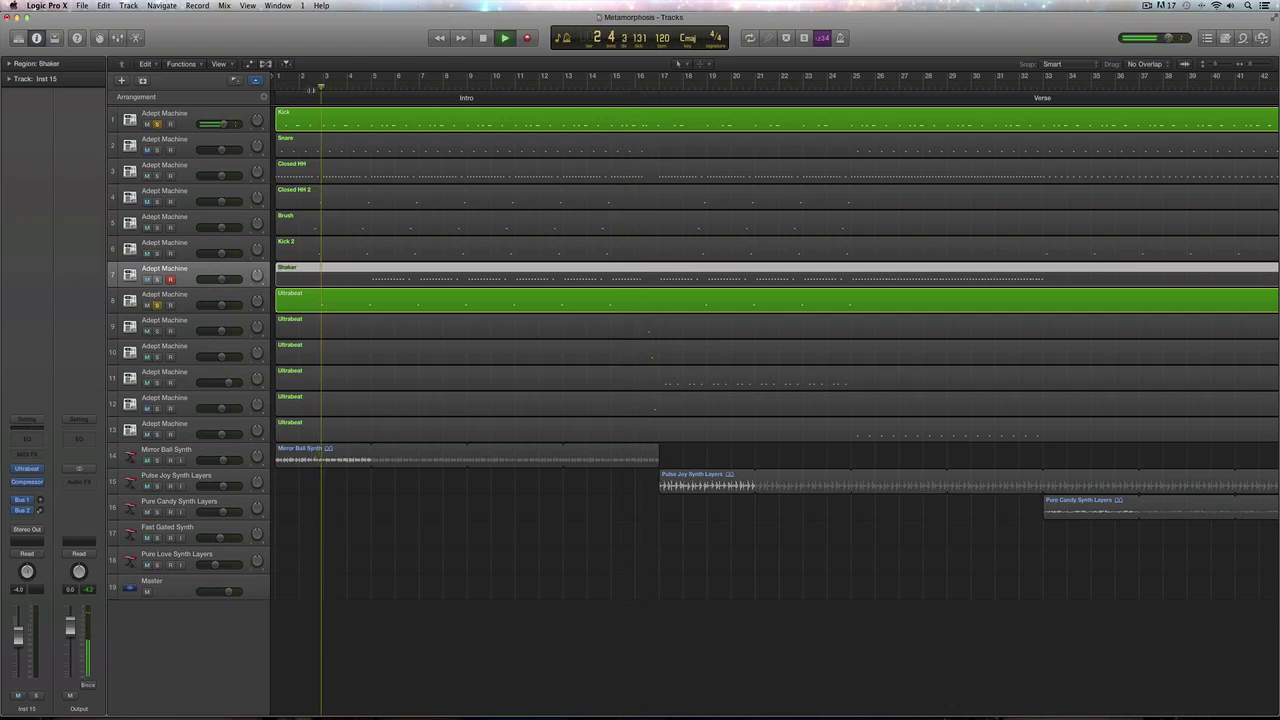
pyautogui.press('space')
pyautogui.click(287, 295)
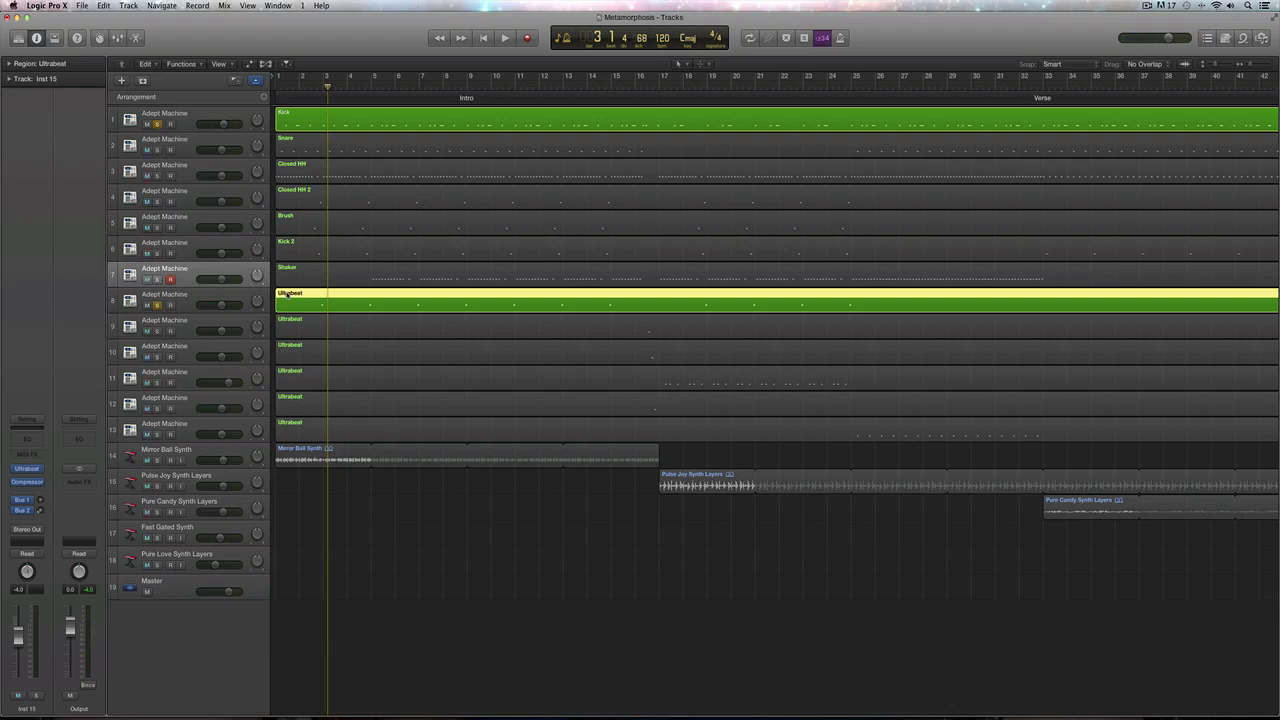
pyautogui.hotkey('shift', 'n')
pyautogui.write('Op')
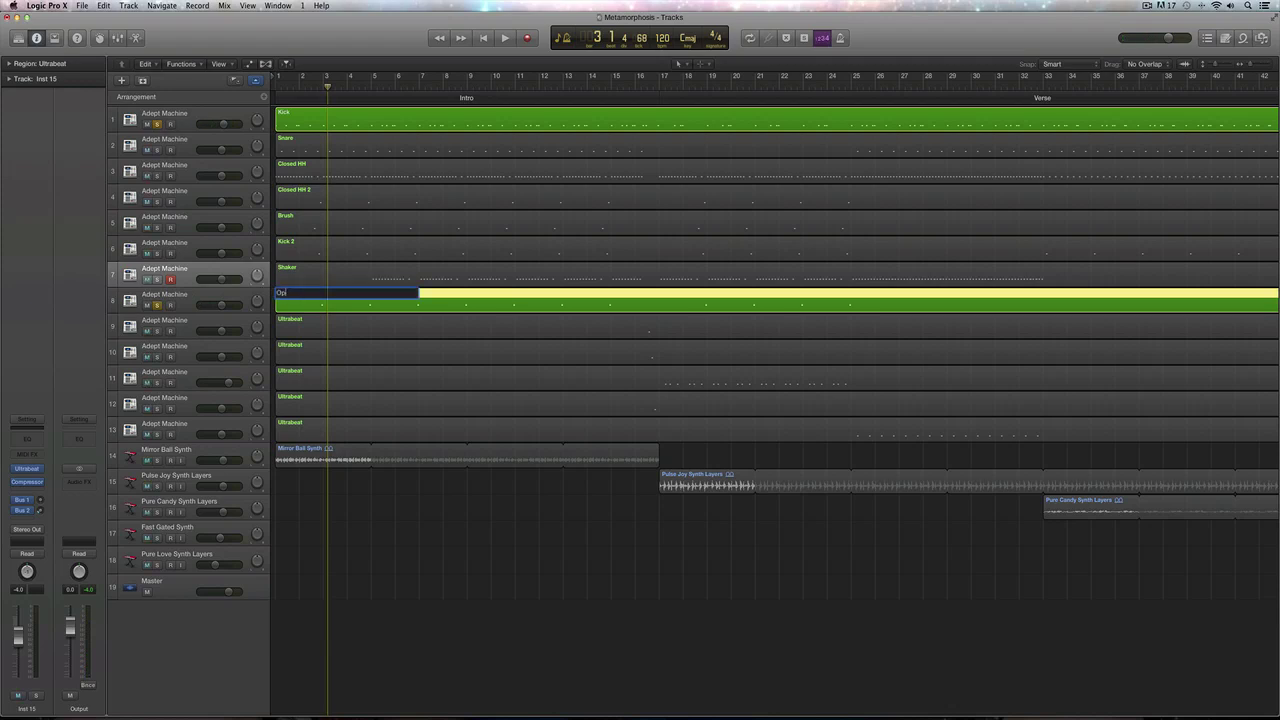
pyautogui.write('en HH')
pyautogui.press('Return')
# Solo and audition track 9 from bar 16, then rename its region Zap
pyautogui.click(148, 331)
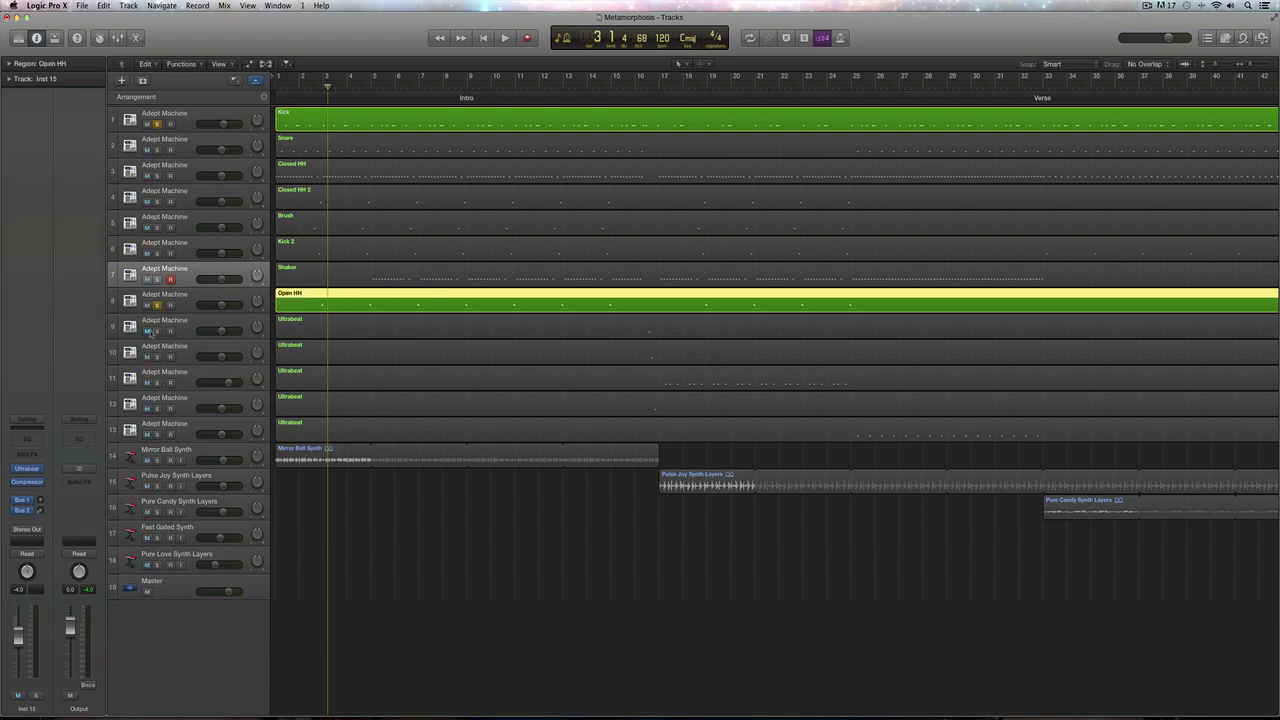
pyautogui.click(156, 331)
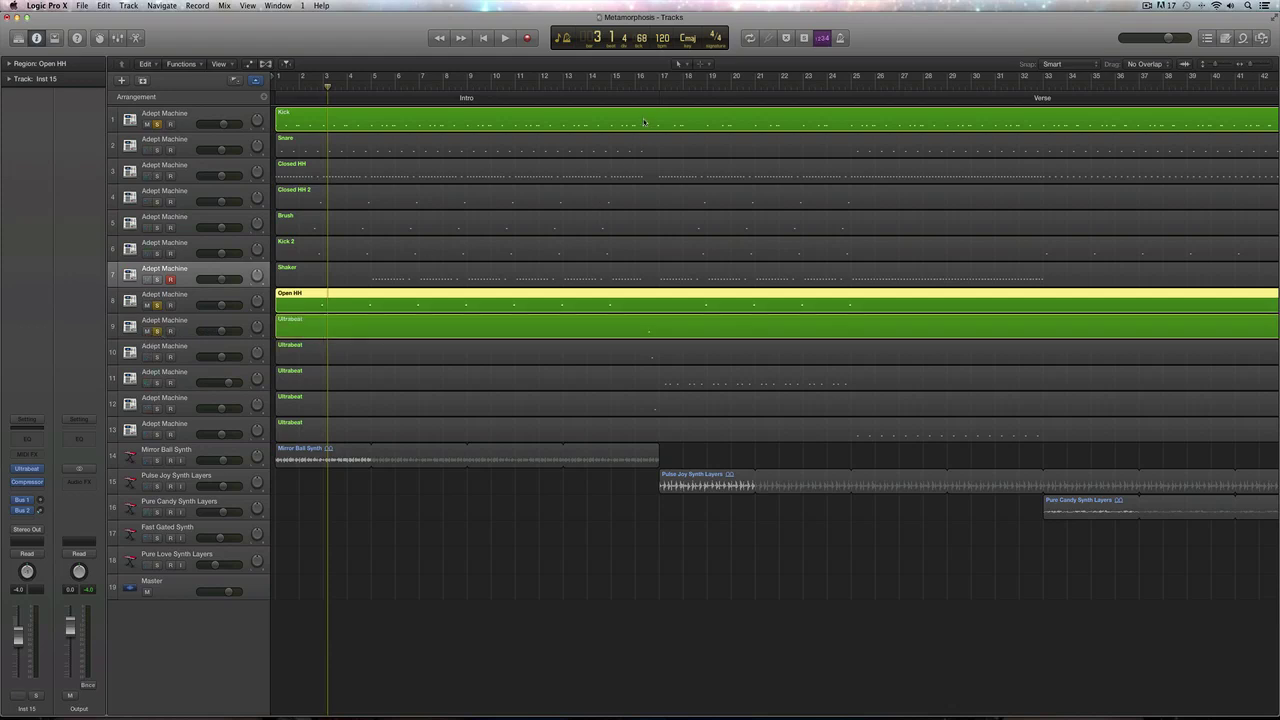
pyautogui.click(633, 86)
pyautogui.press('space')
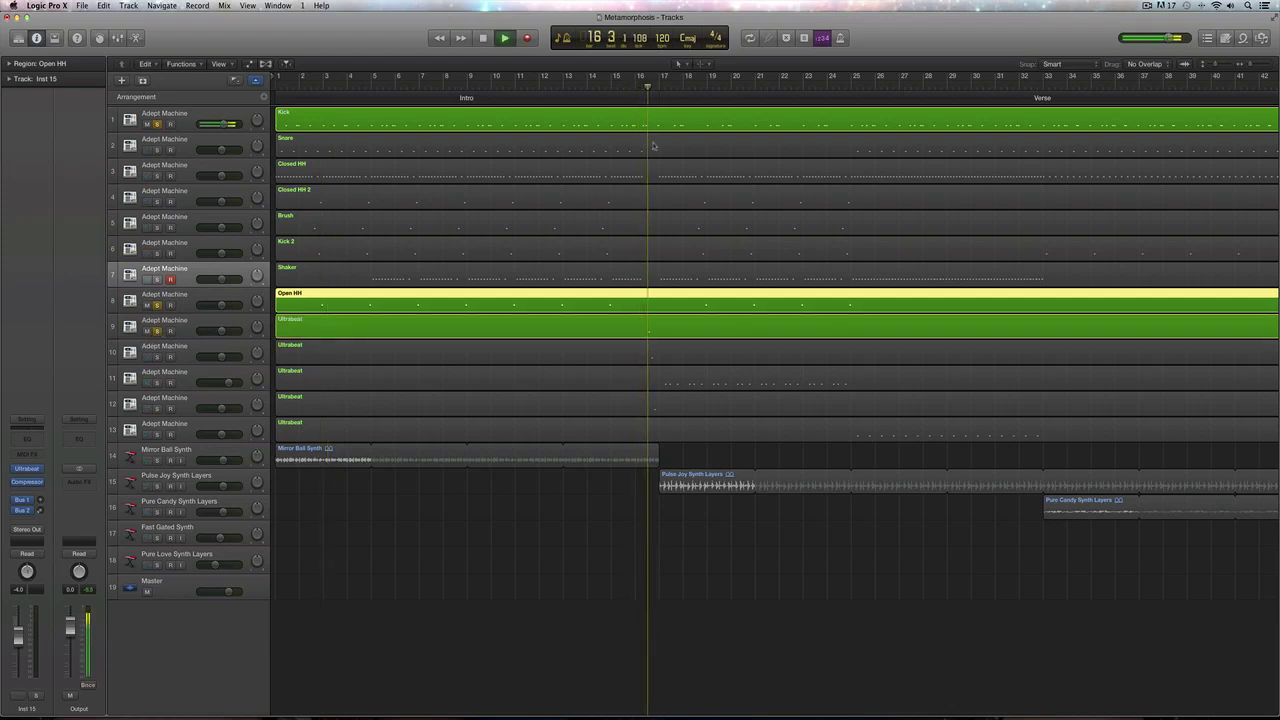
pyautogui.press('space')
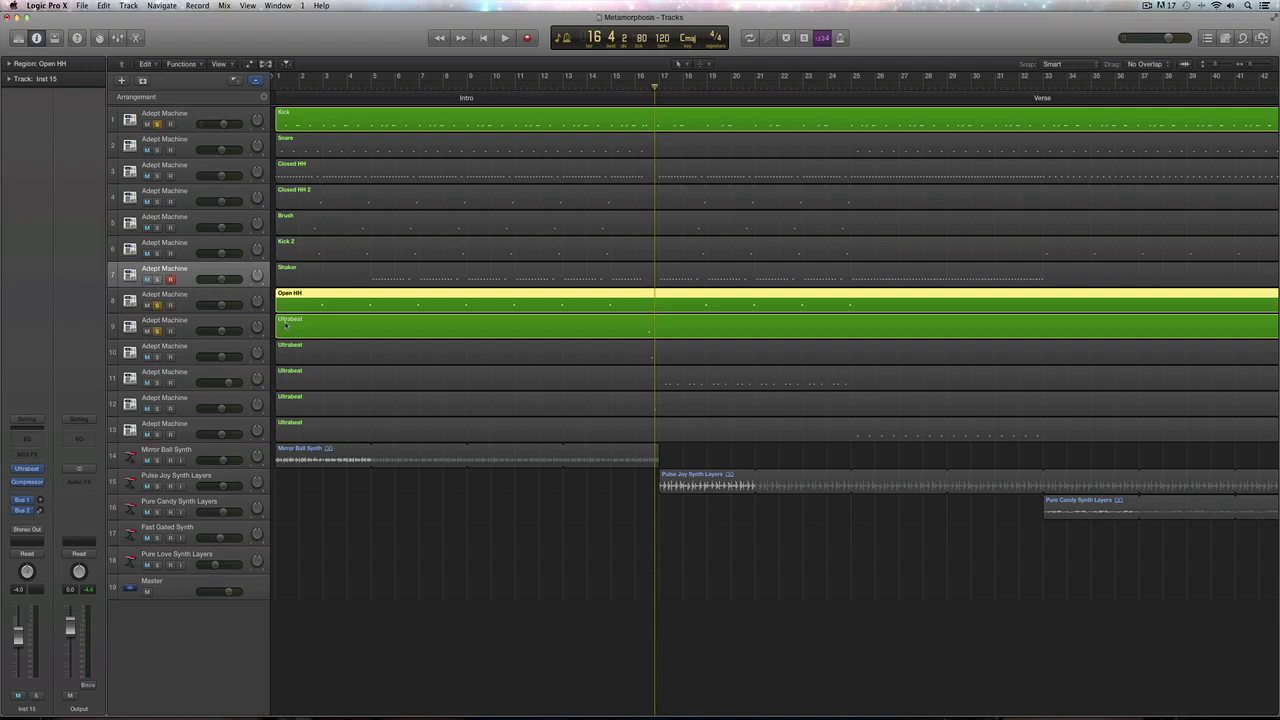
pyautogui.click(286, 326)
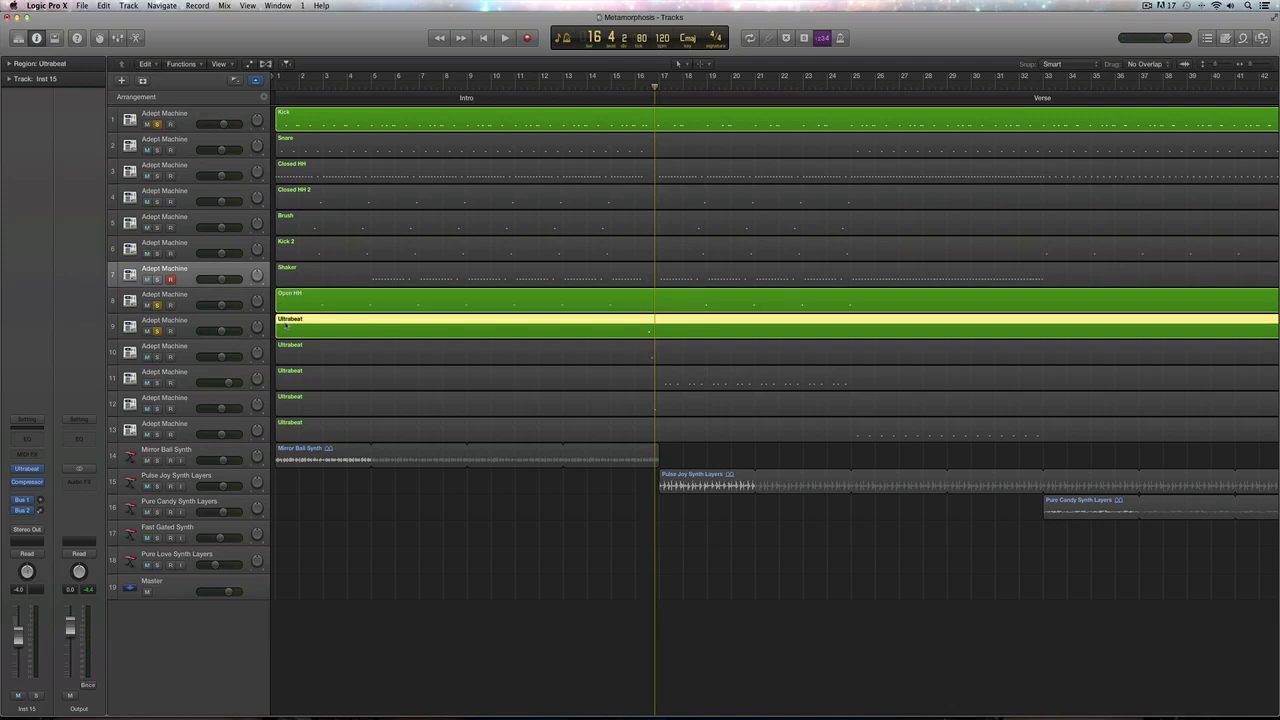
pyautogui.hotkey('shift', 'n')
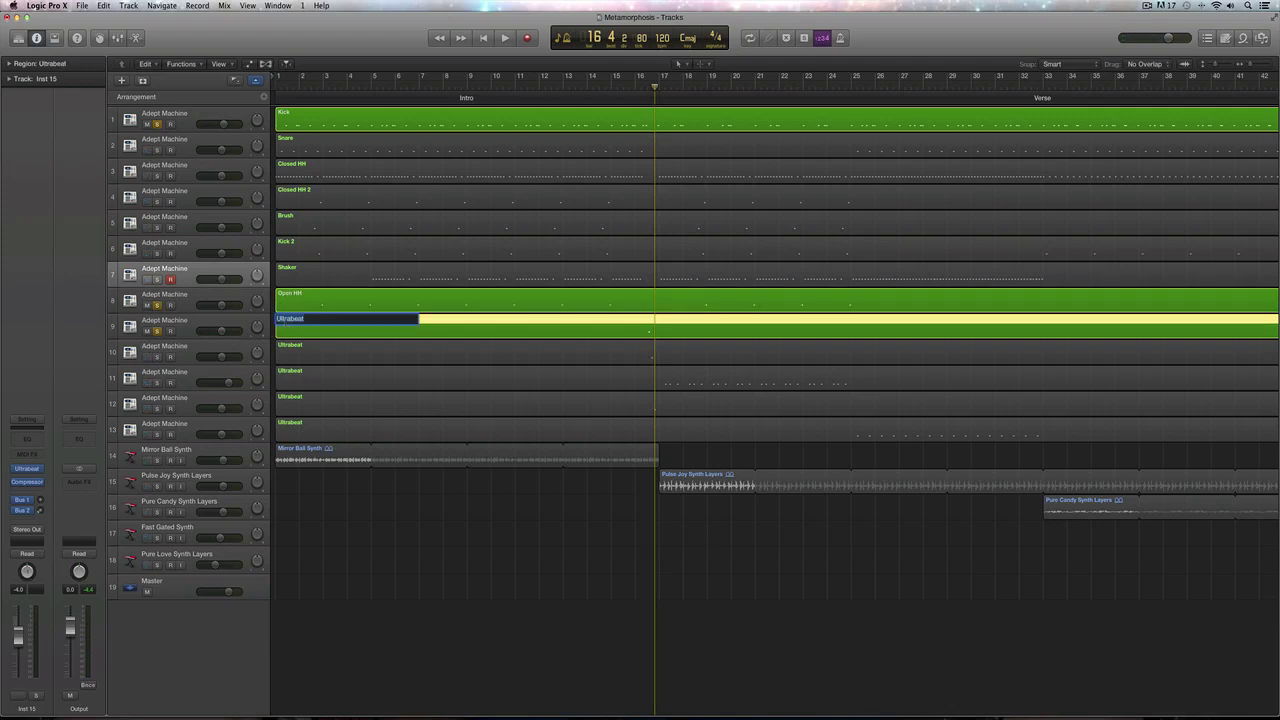
pyautogui.press('BackSpace')
pyautogui.write('Zap')
pyautogui.press('Return')
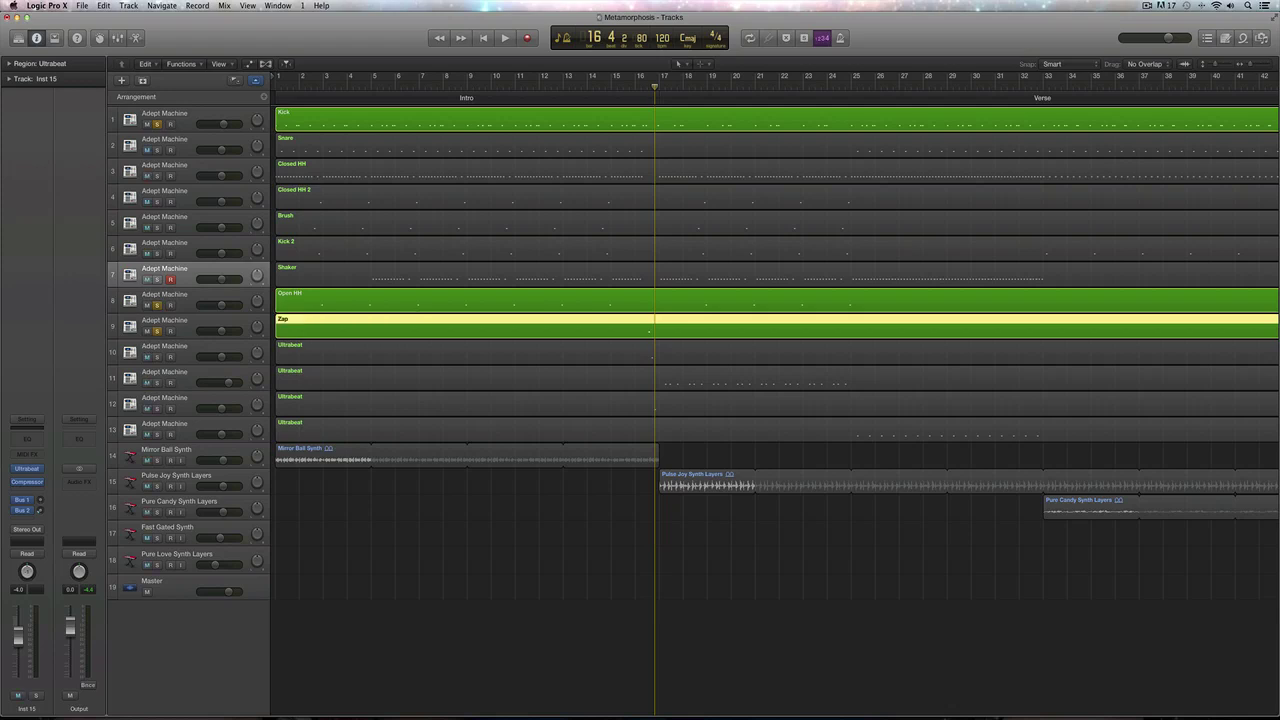
# Solo track 10 and play it from around bar 16
pyautogui.click(157, 356)
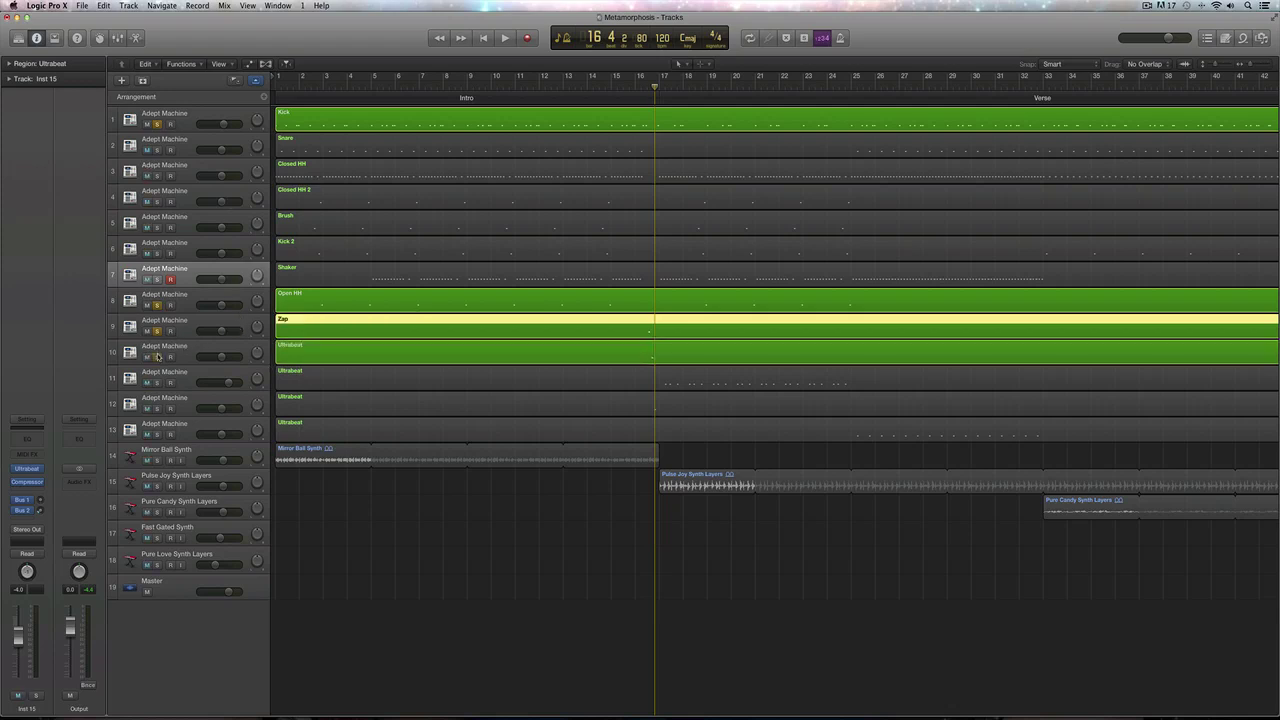
pyautogui.click(634, 90)
pyautogui.press('space')
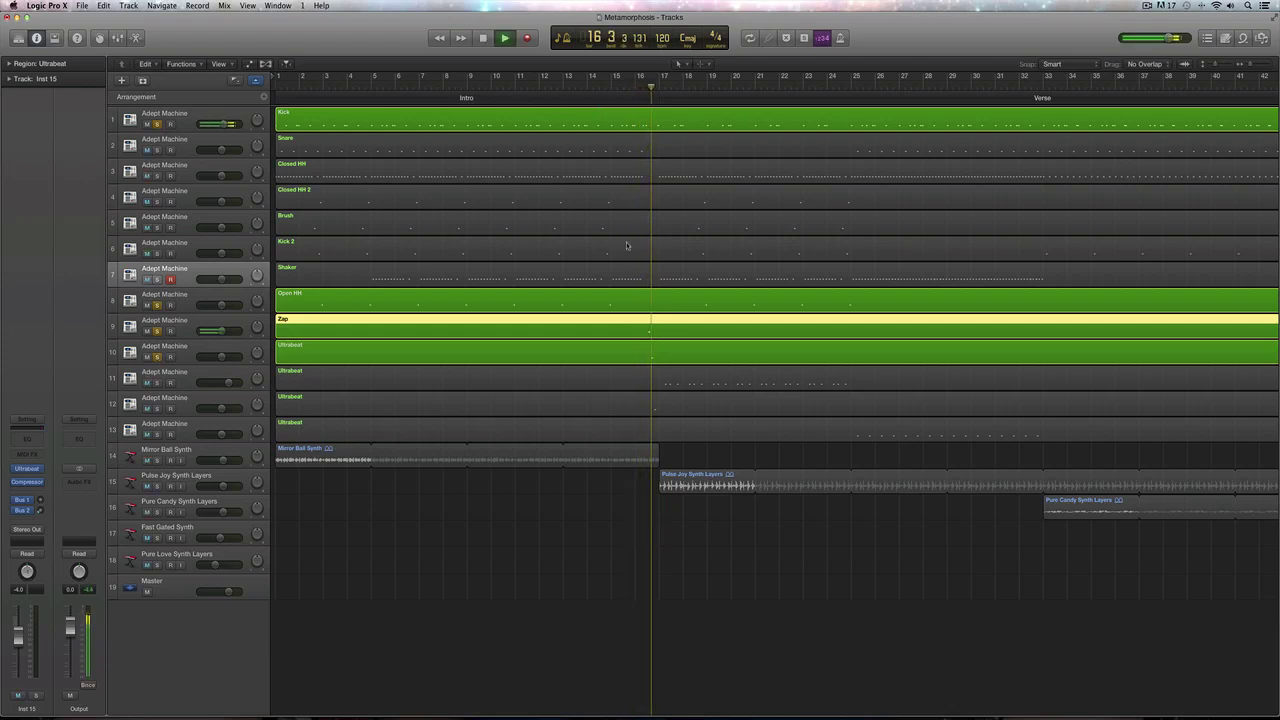
# Rename track 10's region Zap Drop, then solo and play track 11
pyautogui.press('space')
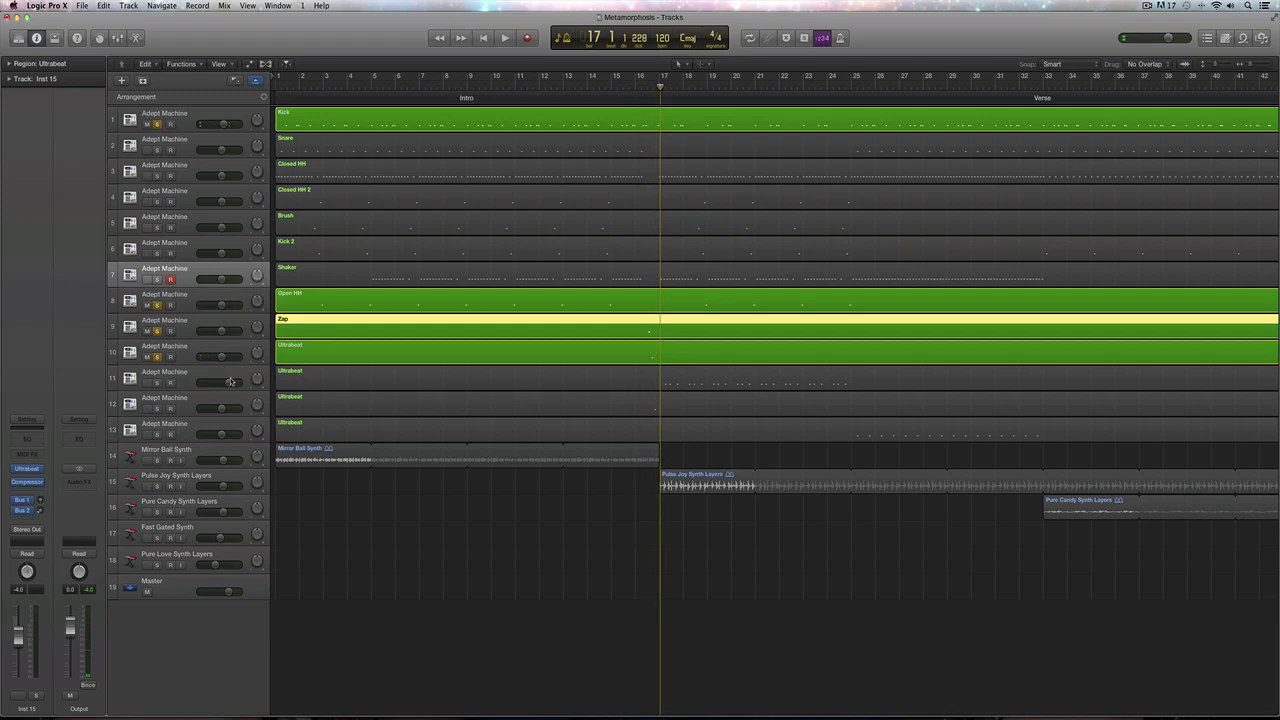
pyautogui.click(290, 347)
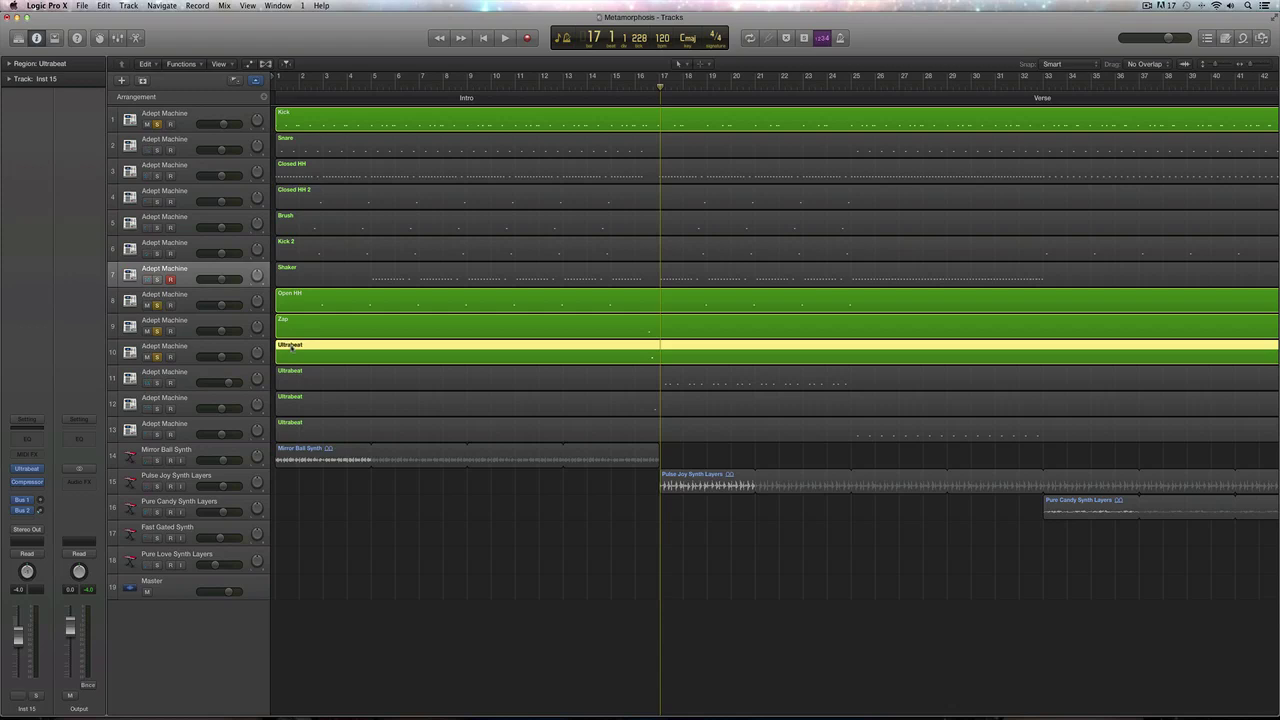
pyautogui.hotkey('shift', 'n')
pyautogui.press('BackSpace')
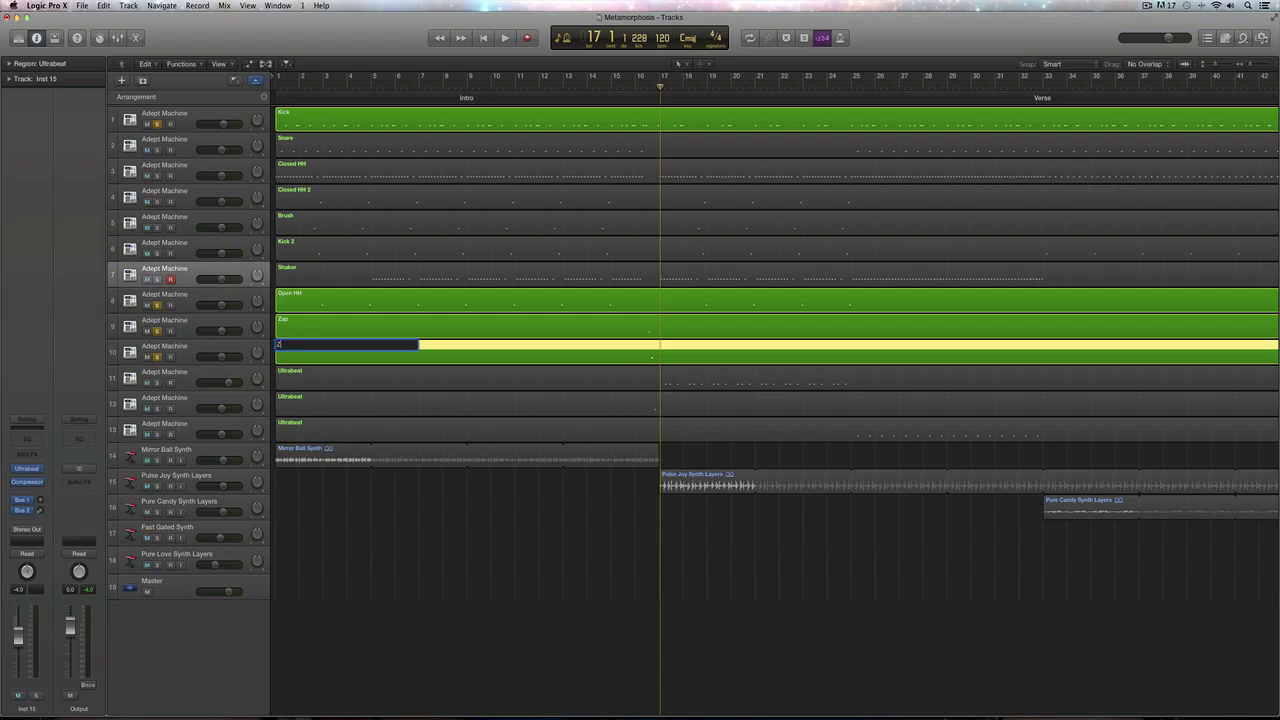
pyautogui.write('Zap Drop')
pyautogui.press('Return')
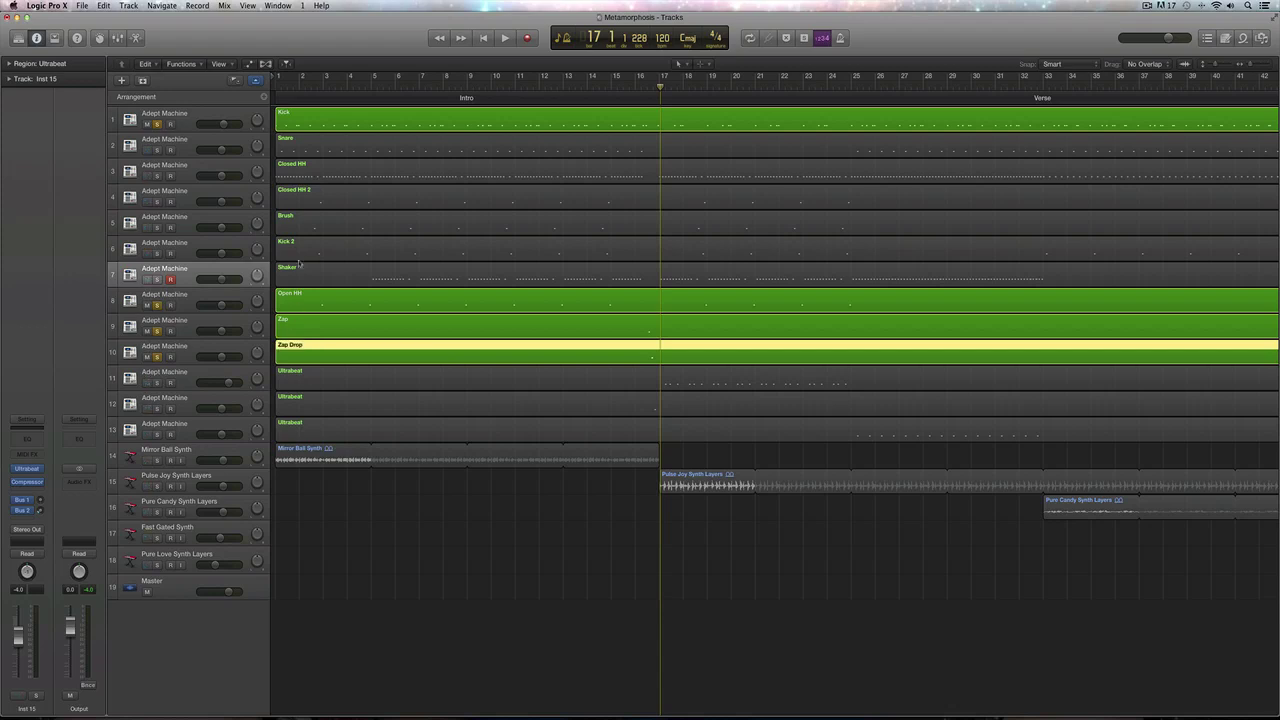
pyautogui.click(153, 382)
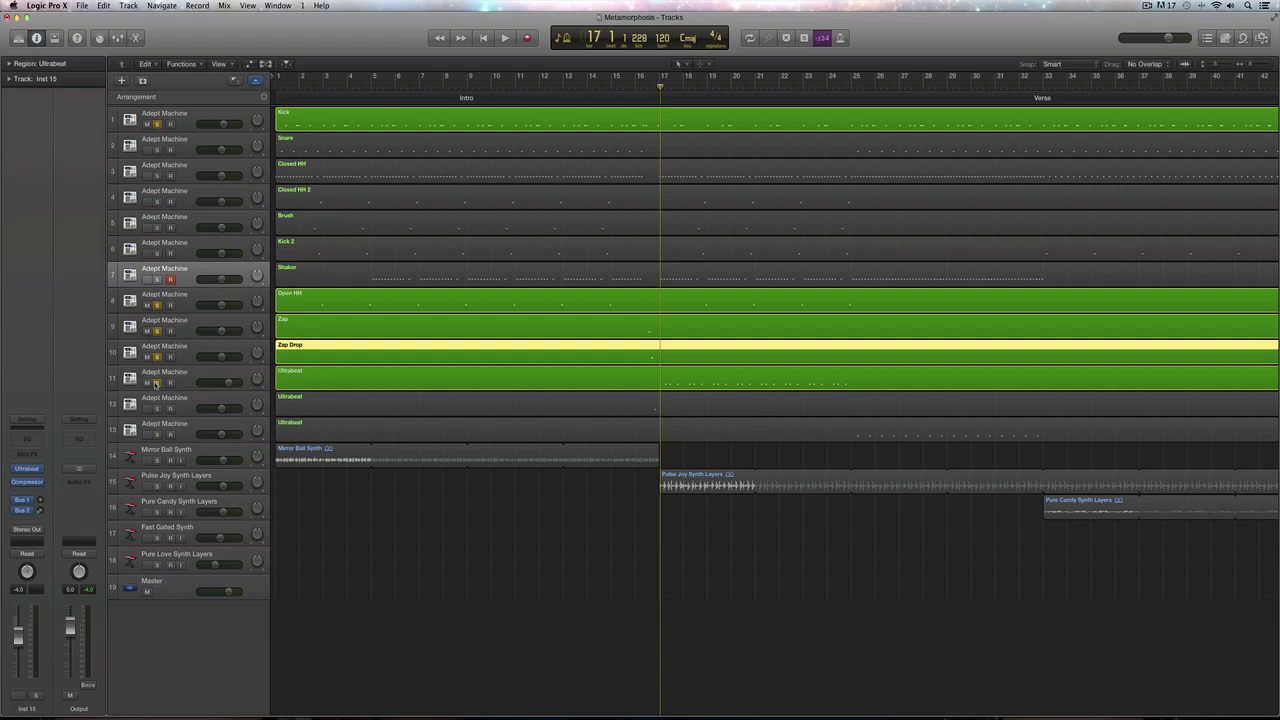
pyautogui.press('space')
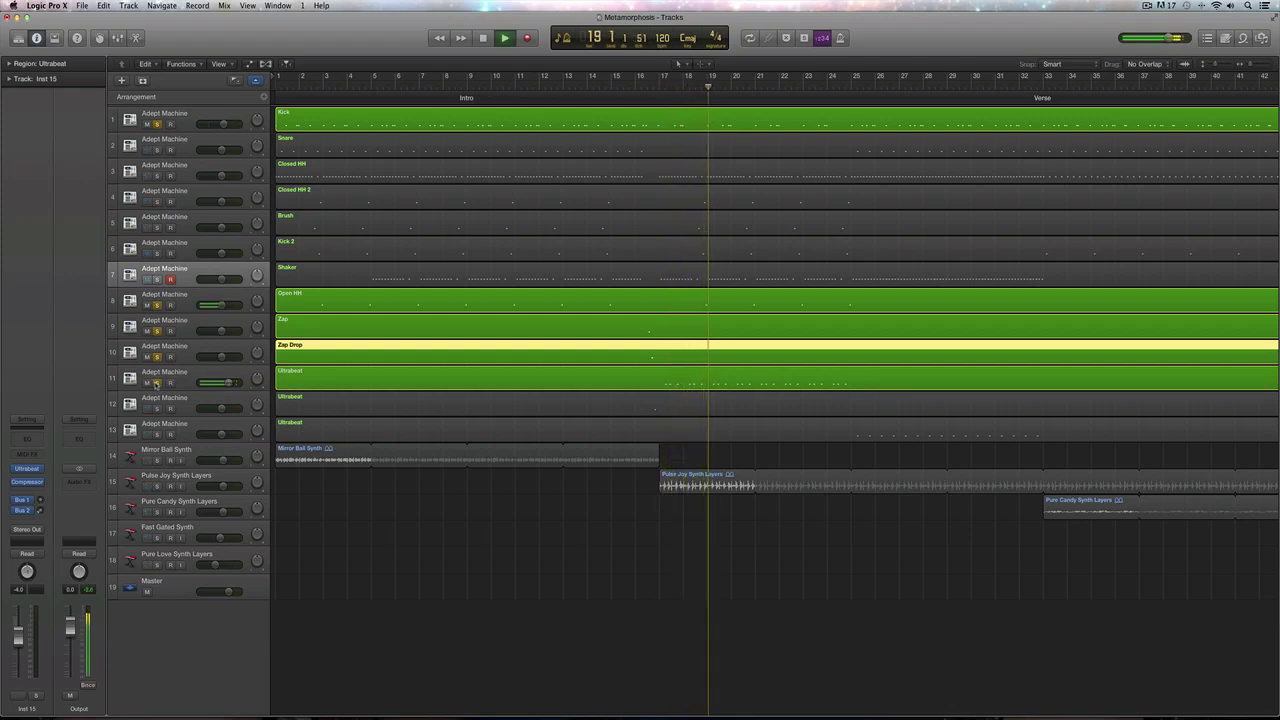
pyautogui.press('space')
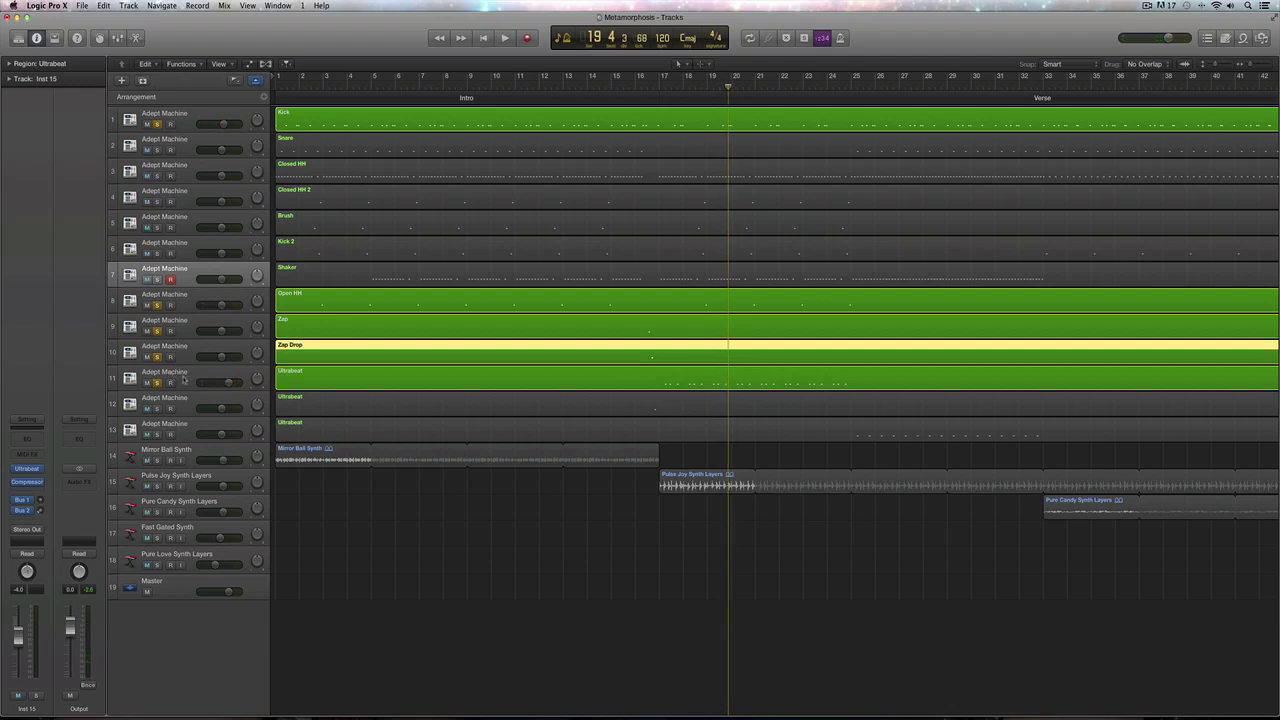
pyautogui.click(300, 371)
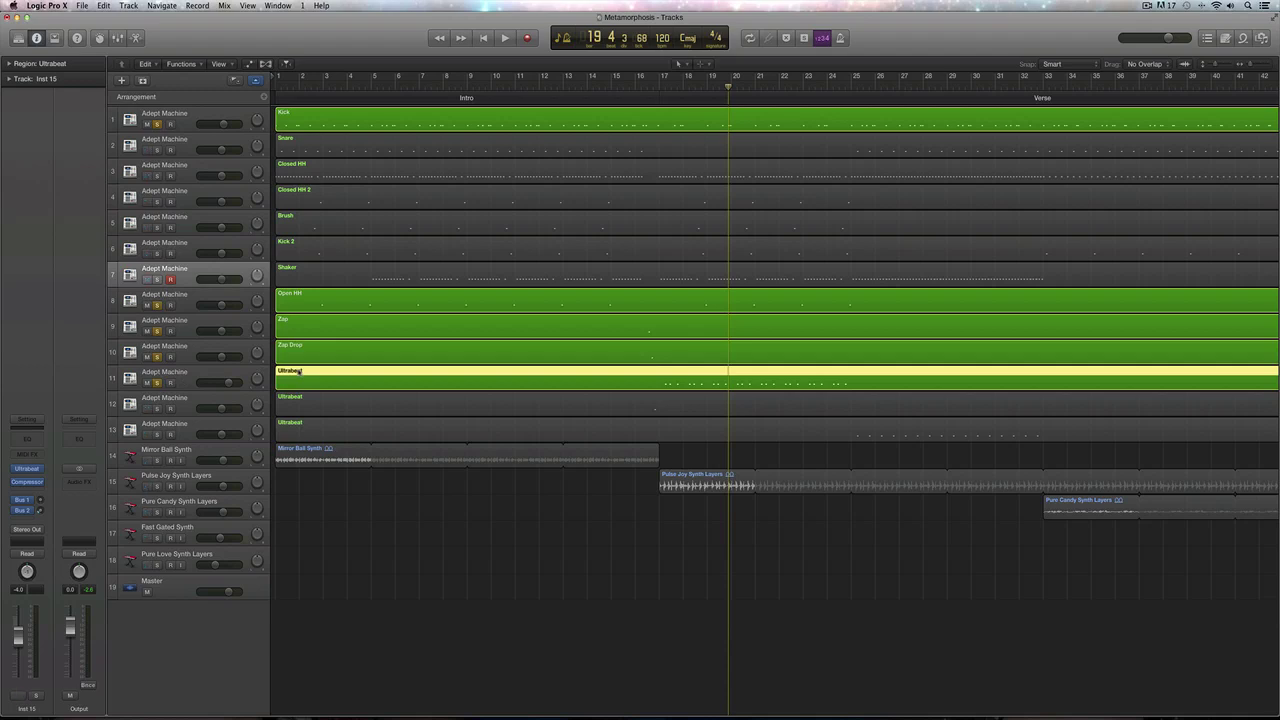
pyautogui.doubleClick(300, 371)
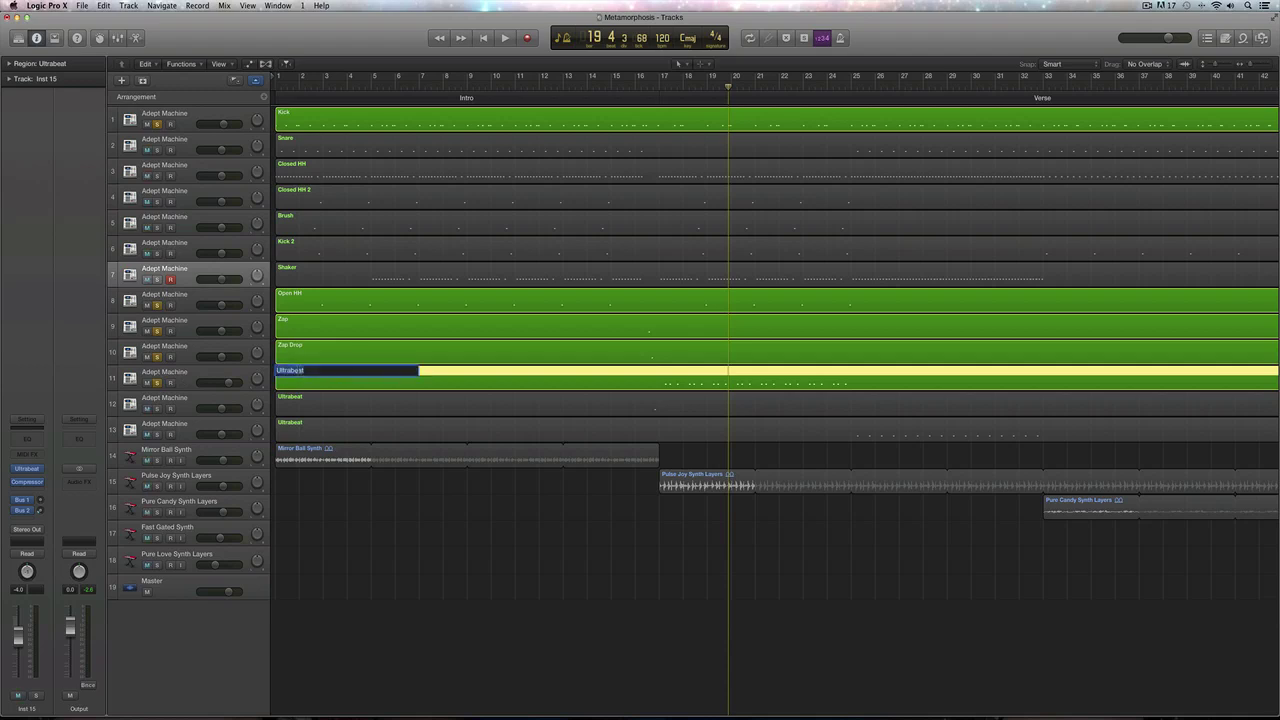
pyautogui.write('Rim')
pyautogui.press('Return')
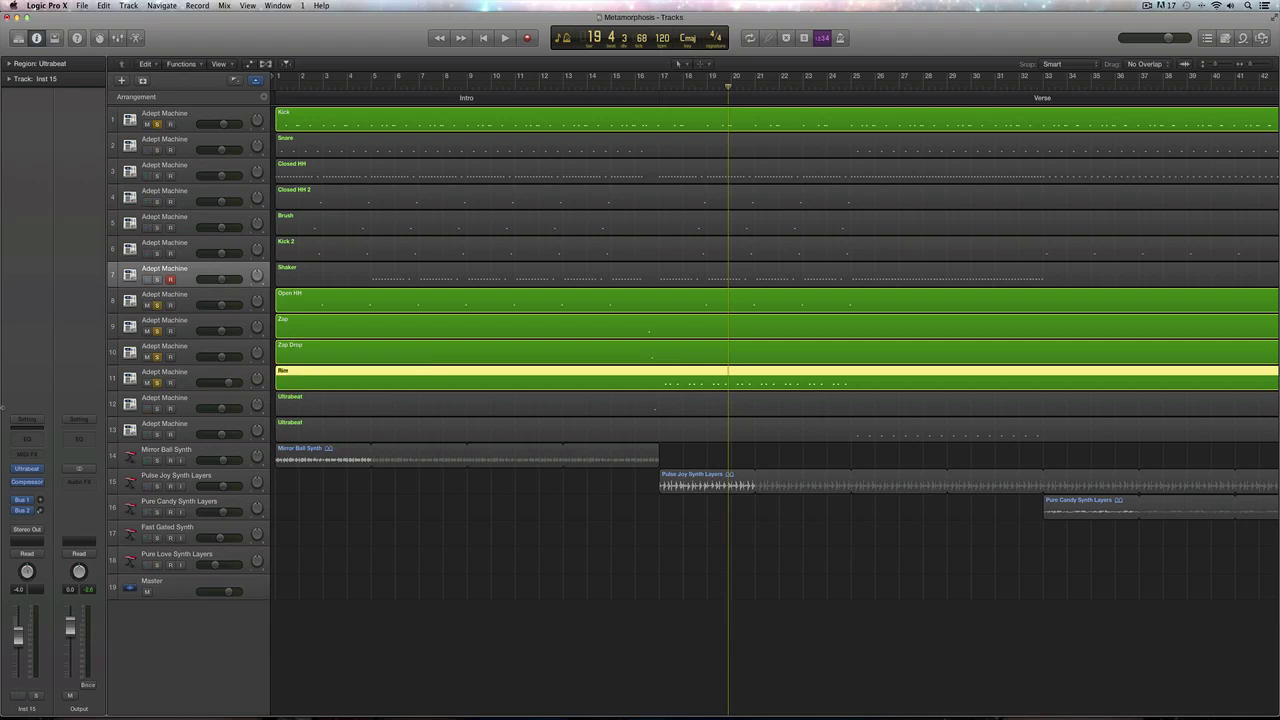
pyautogui.click(157, 409)
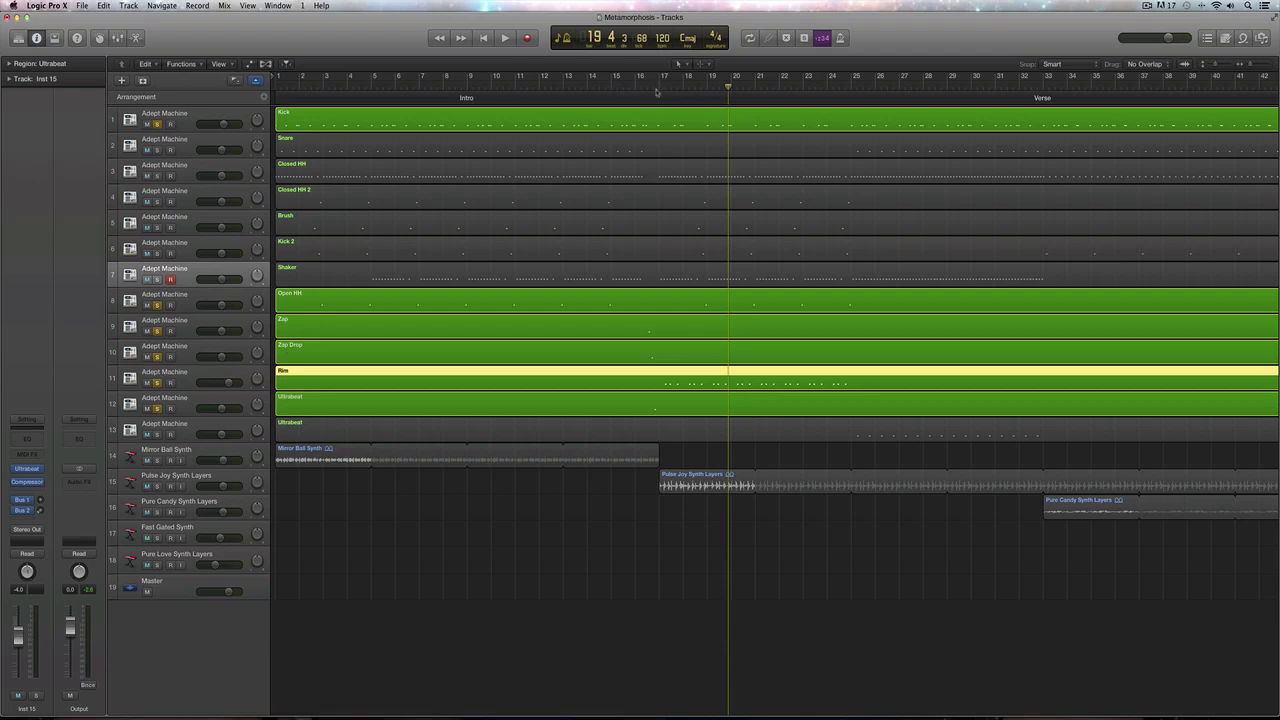
pyautogui.moveTo(656, 92); pyautogui.dragTo(653, 100)
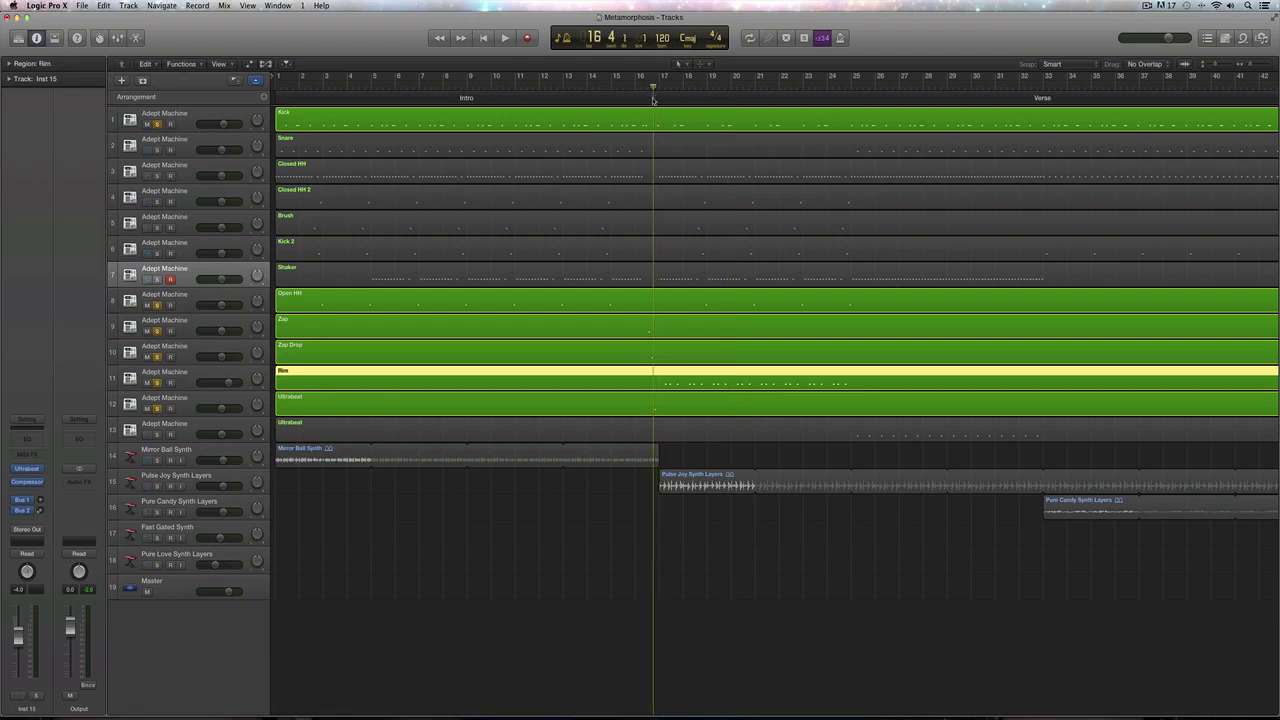
pyautogui.press('space')
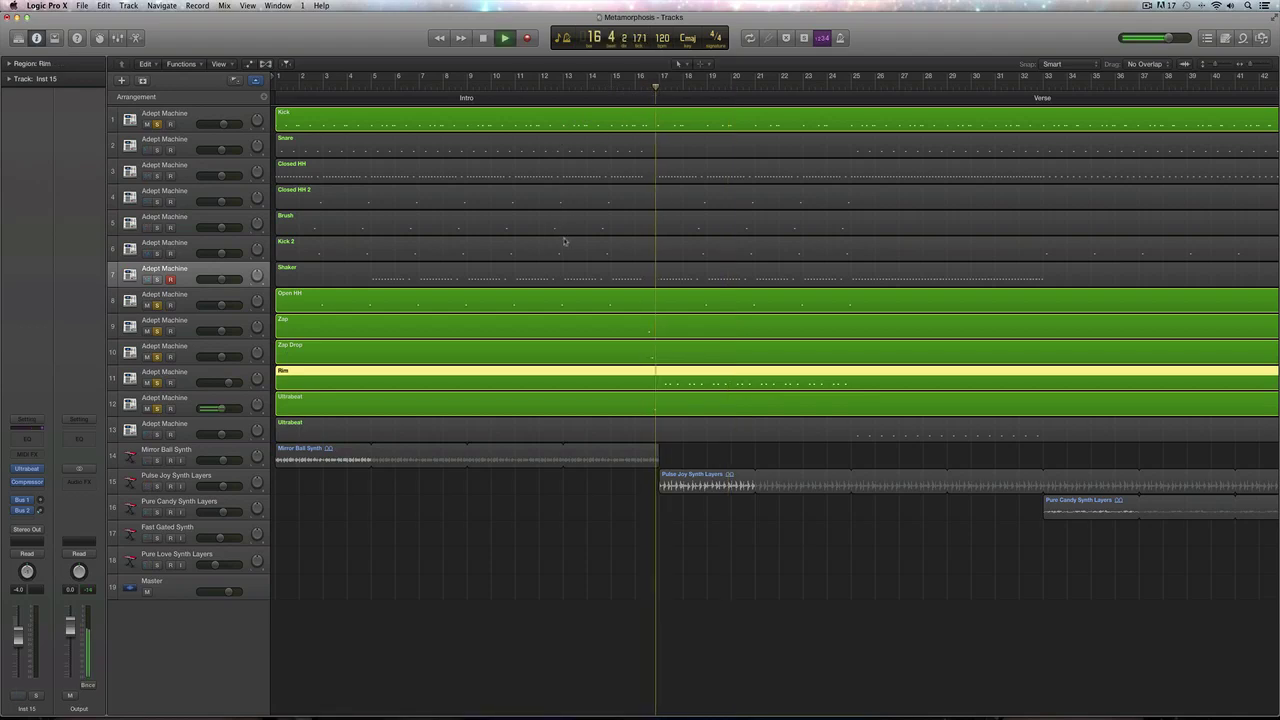
pyautogui.press('space')
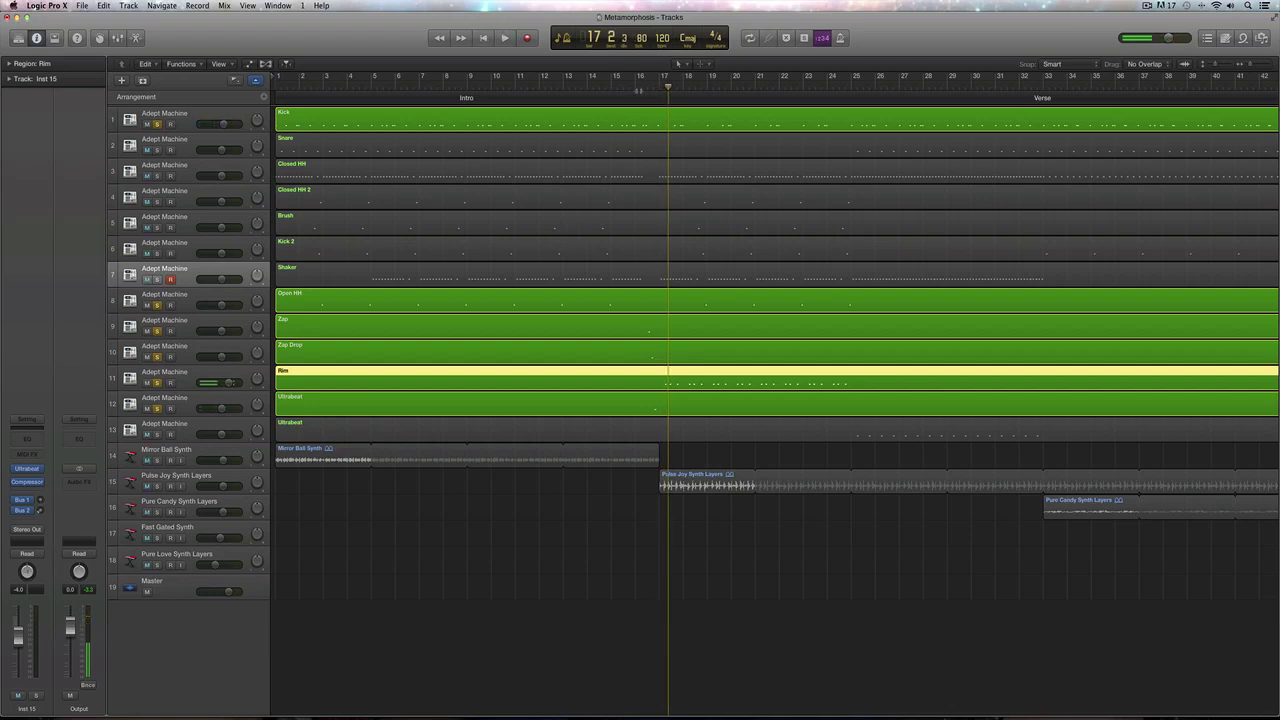
pyautogui.press('space')
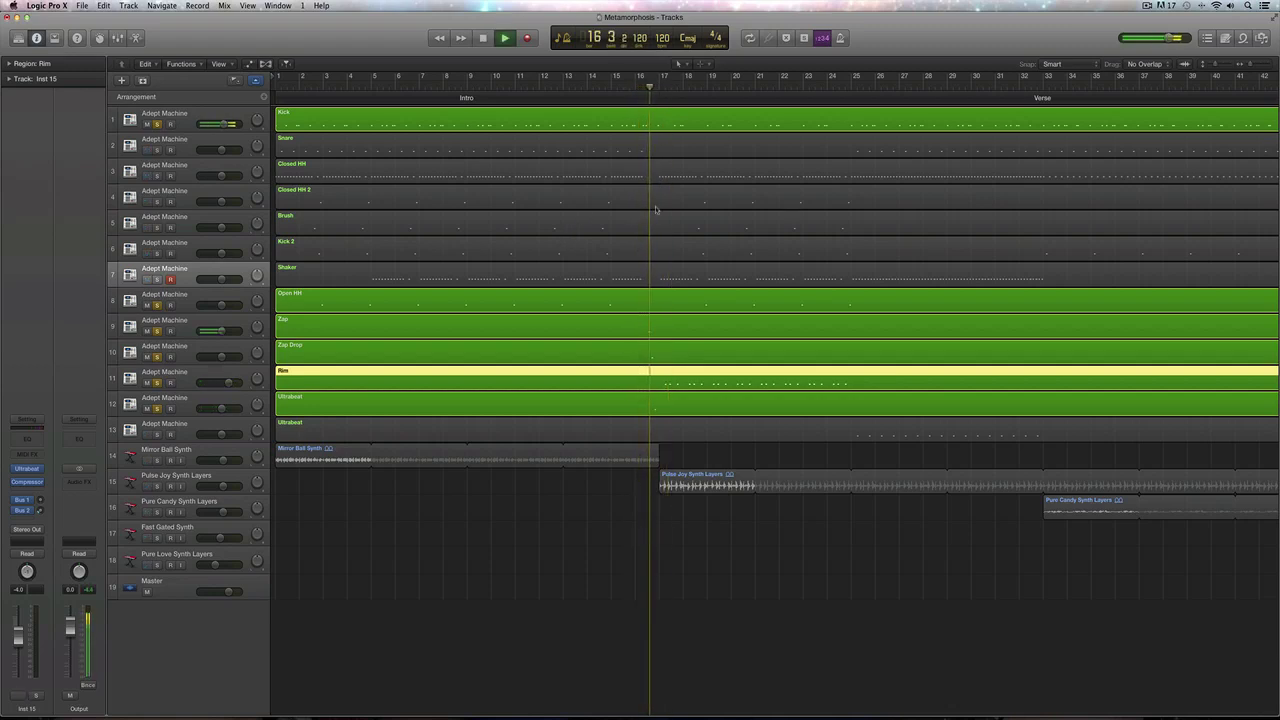
pyautogui.press('space')
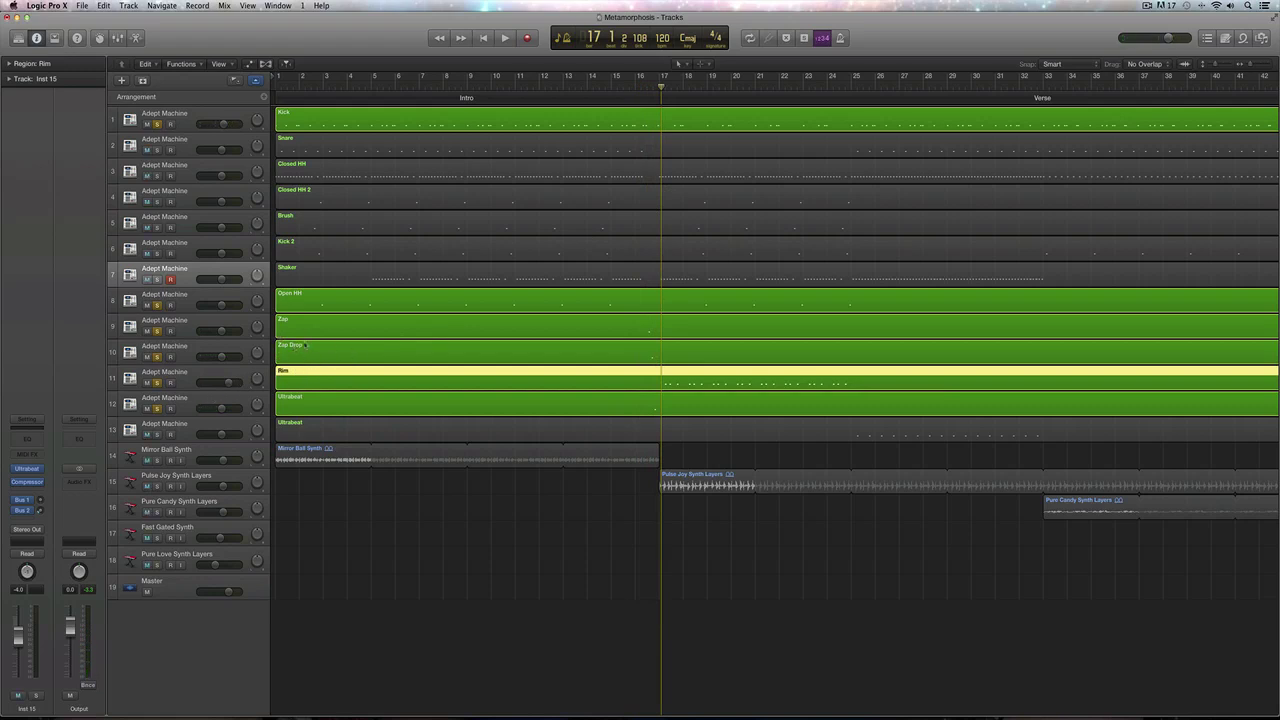
# Rename the Zap region on track 9 to Tom High
pyautogui.click(305, 345)
pyautogui.click(291, 326)
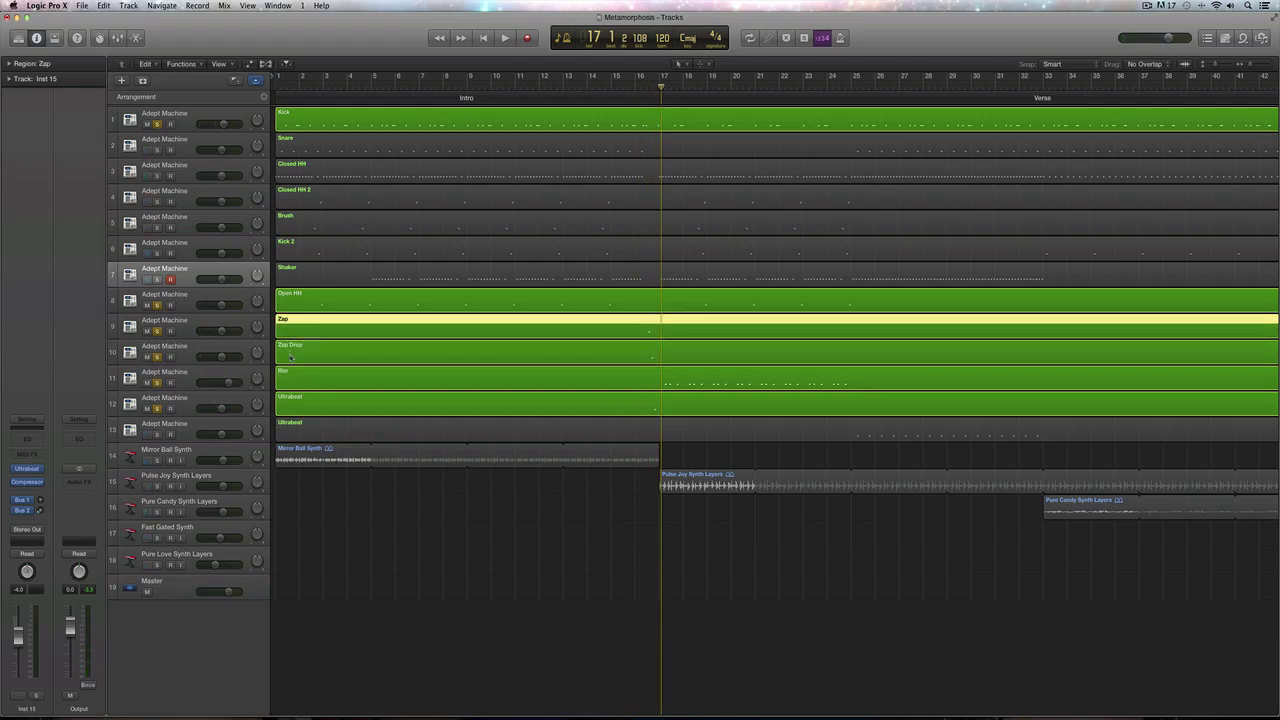
pyautogui.click(292, 345)
pyautogui.click(289, 326)
pyautogui.doubleClick(284, 319)
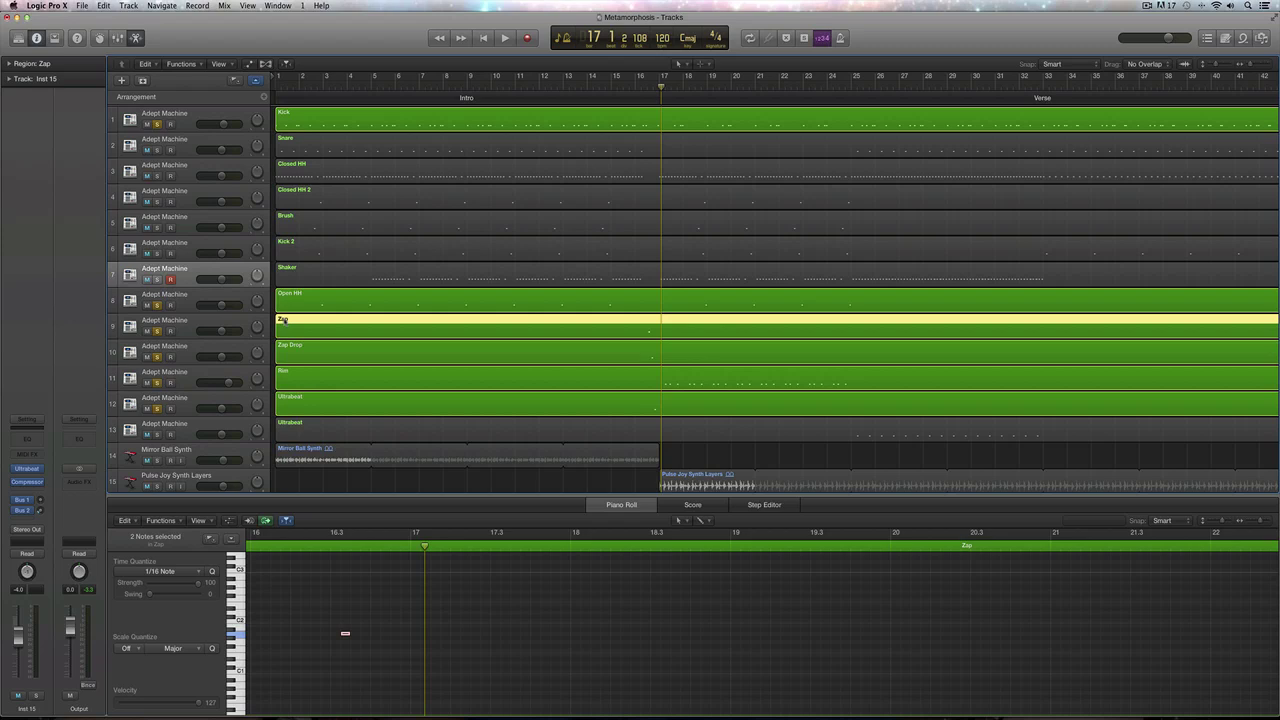
pyautogui.press('p')
pyautogui.press('p')
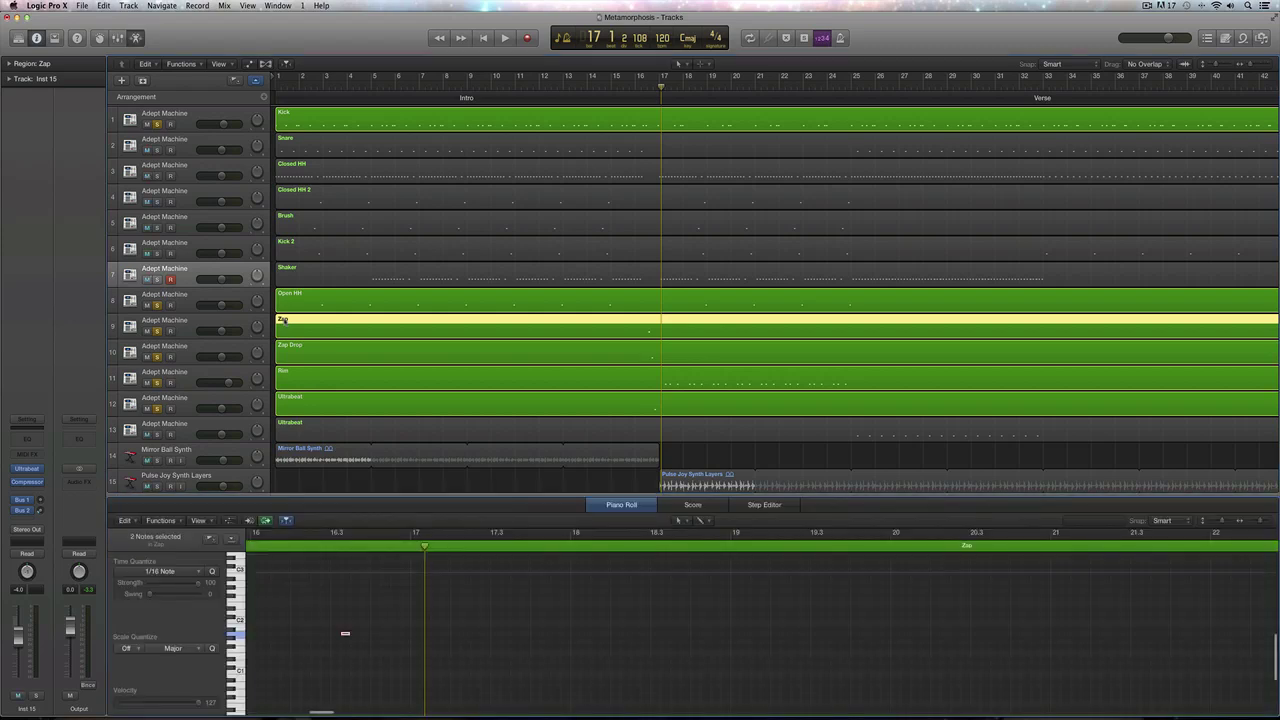
pyautogui.doubleClick(283, 319)
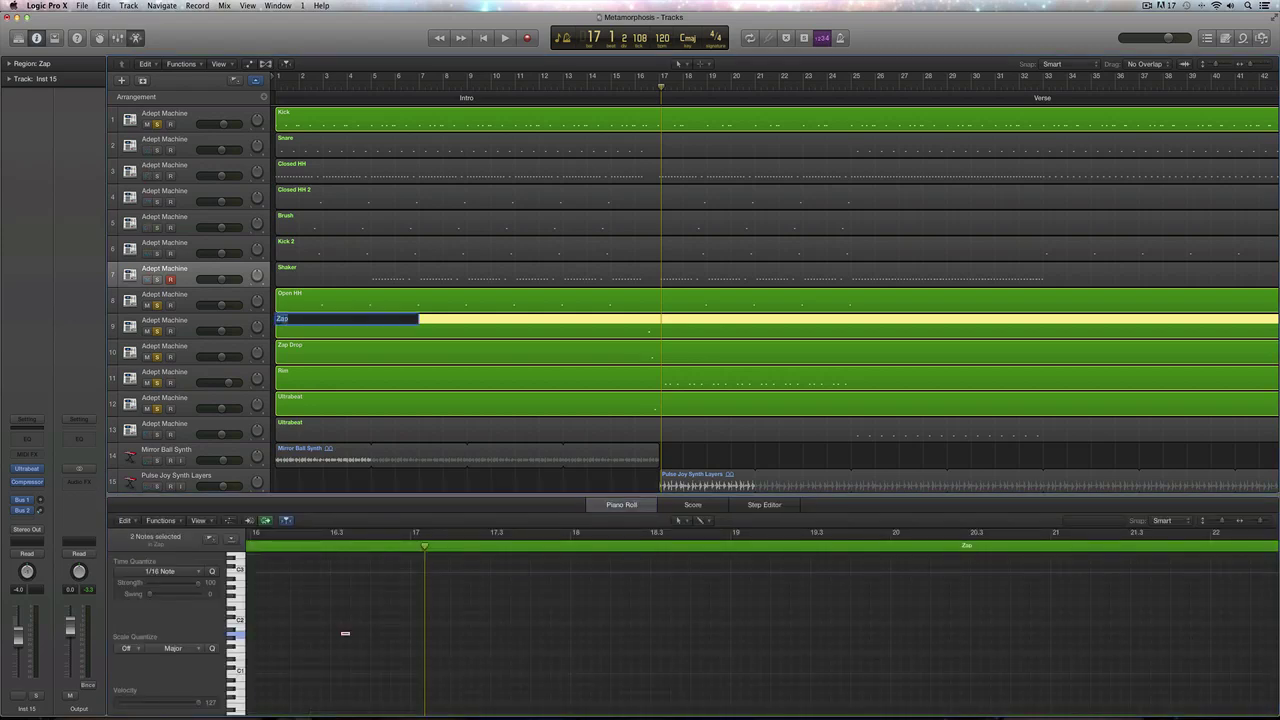
pyautogui.write('Za')
pyautogui.write('g')
pyautogui.write('h')
pyautogui.press('Up')
pyautogui.write('Tom')
pyautogui.press('Return')
# Rename the Zap Drop region on track 10 to Tom Med
pyautogui.click(291, 349)
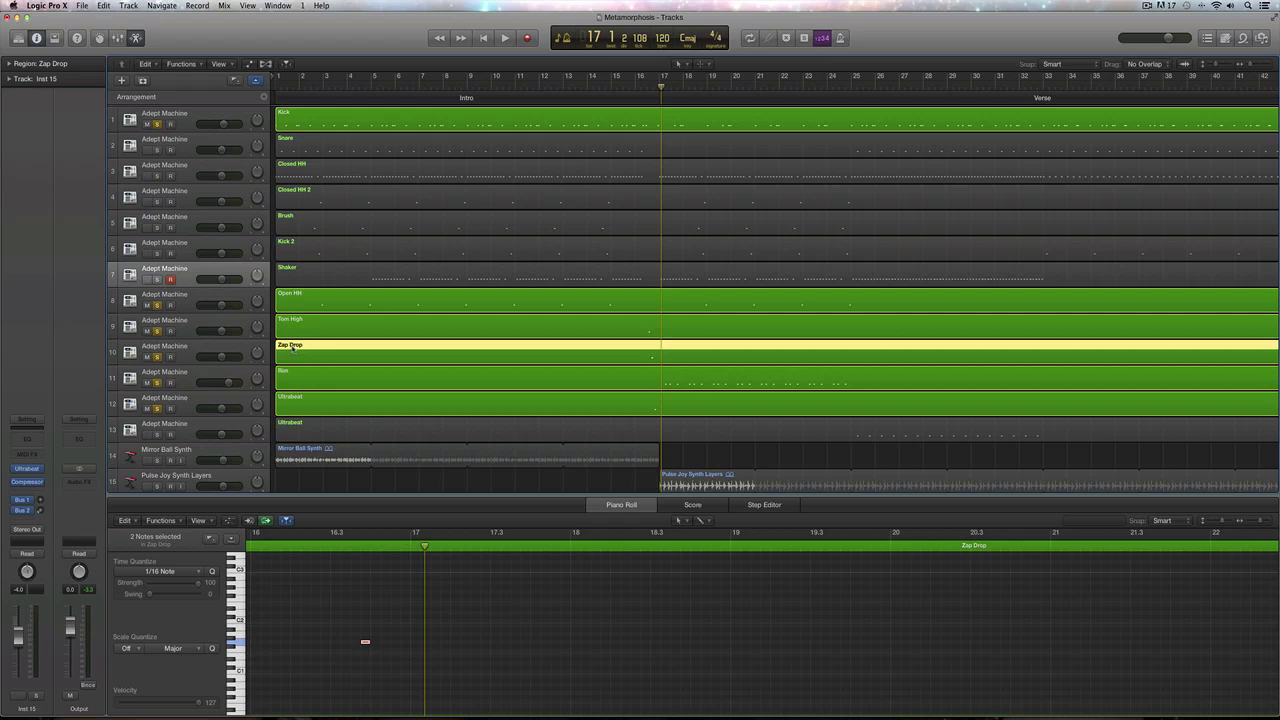
pyautogui.hotkey('shift', 'n')
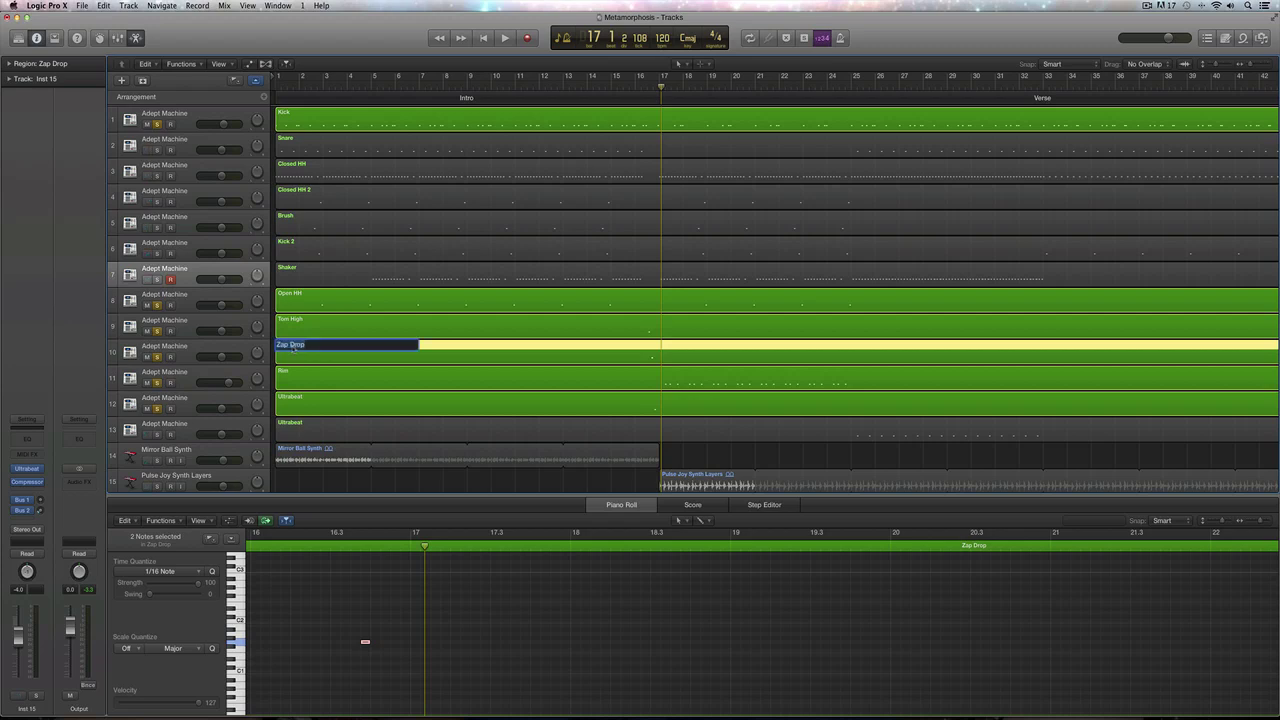
pyautogui.press('BackSpace')
pyautogui.write('Tom Med')
pyautogui.press('Return')
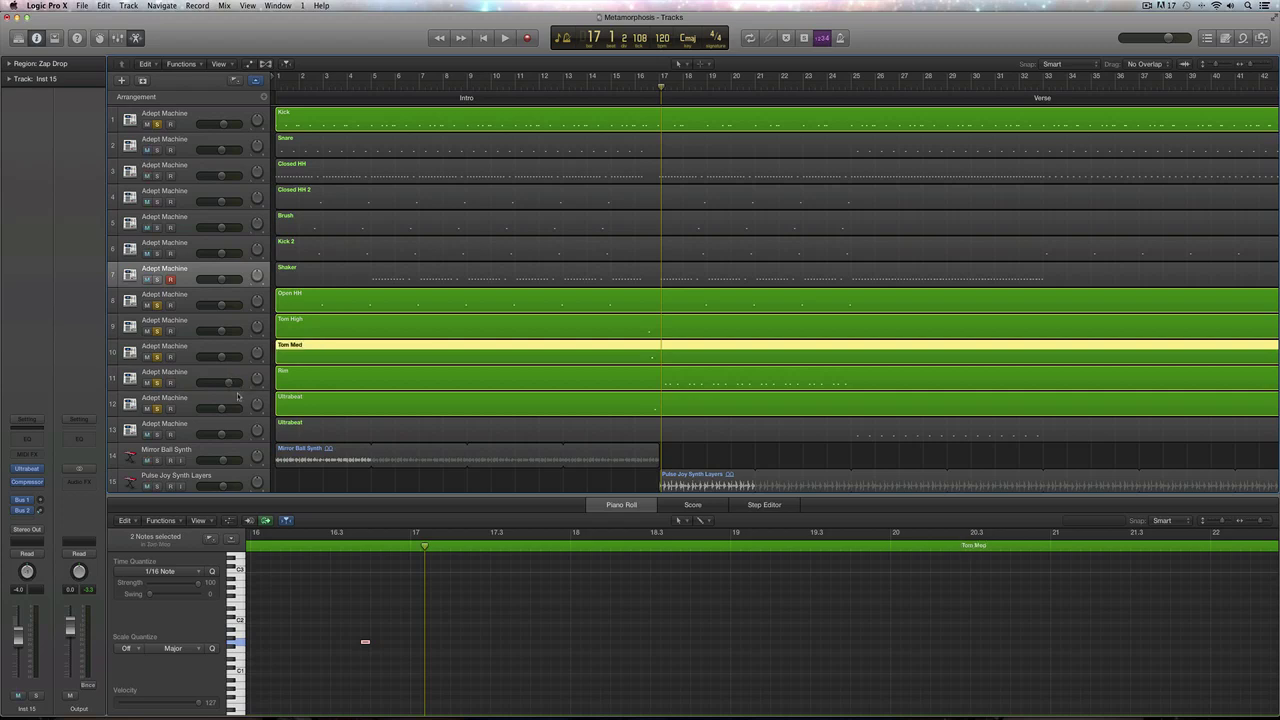
# Rename the track 12 Ultrabeat region Tom Low and move that track above Rim
pyautogui.click(295, 399)
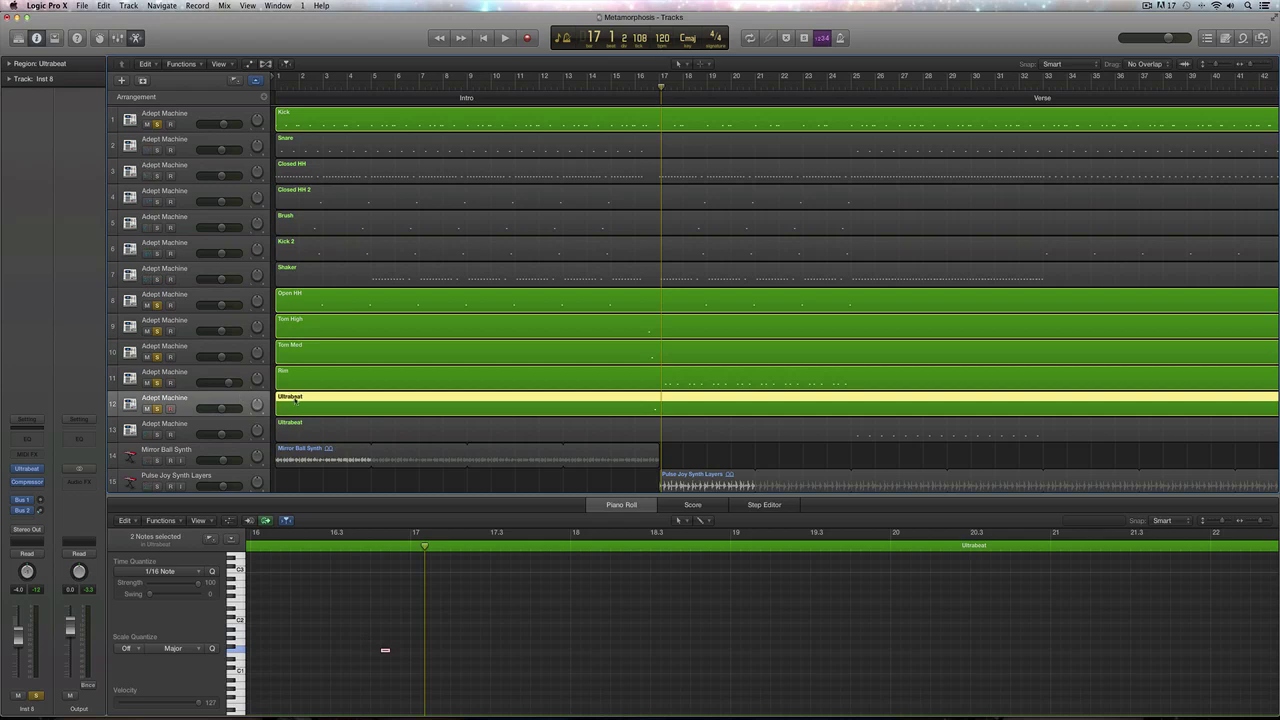
pyautogui.hotkey('shift', 'n')
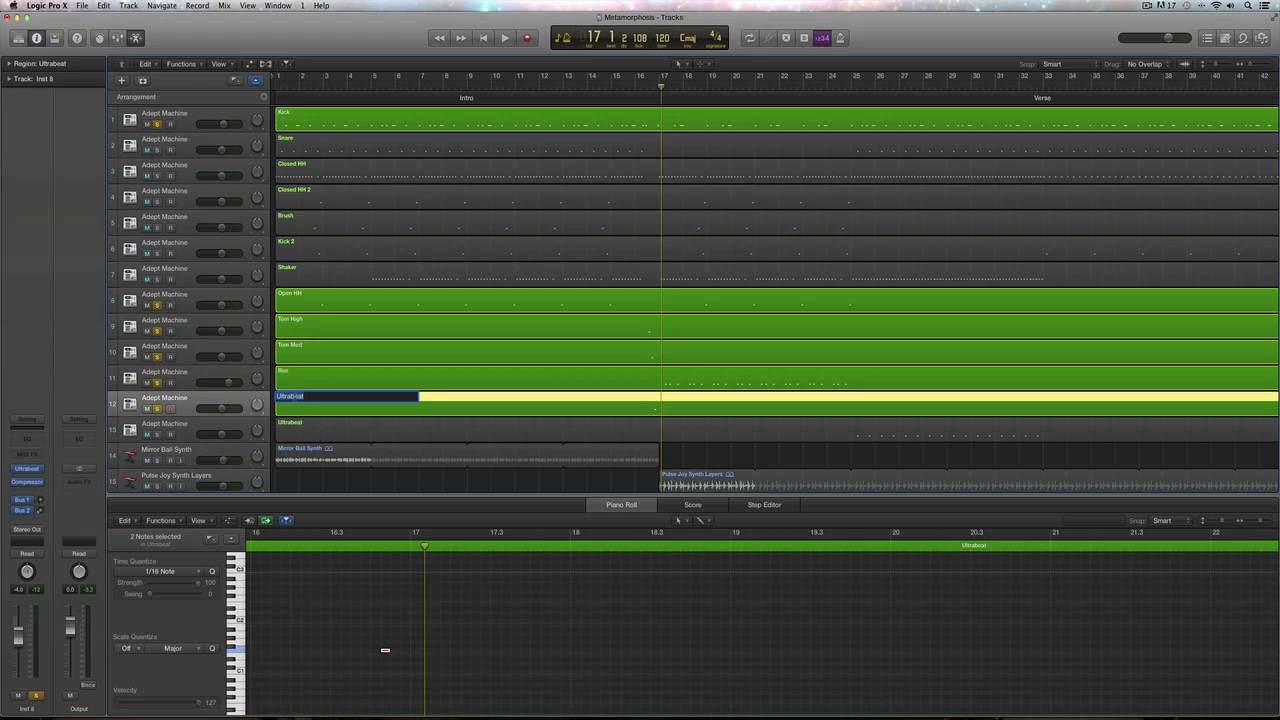
pyautogui.press('BackSpace')
pyautogui.write('Tom Low')
pyautogui.press('Return')
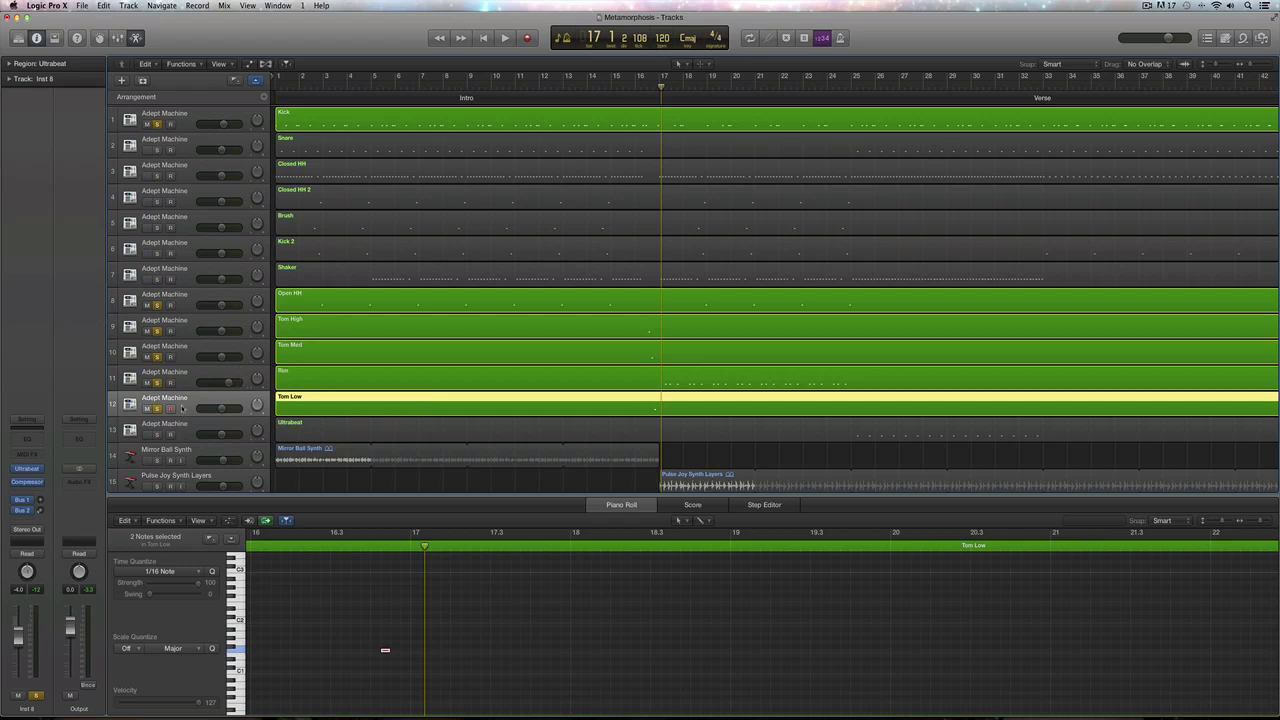
pyautogui.moveTo(182, 407); pyautogui.dragTo(186, 374)
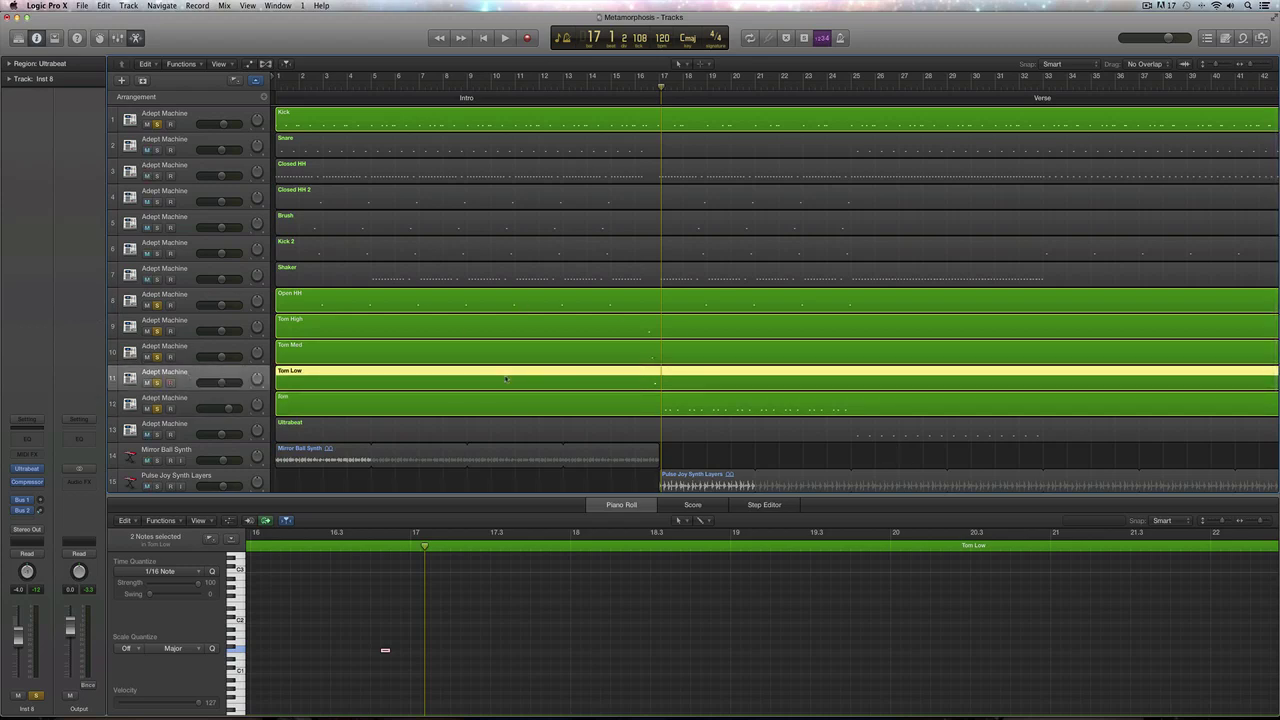
# Solo and audition track 13's Ultrabeat region from near bar 24, then name it 'Clap'
pyautogui.click(190, 425)
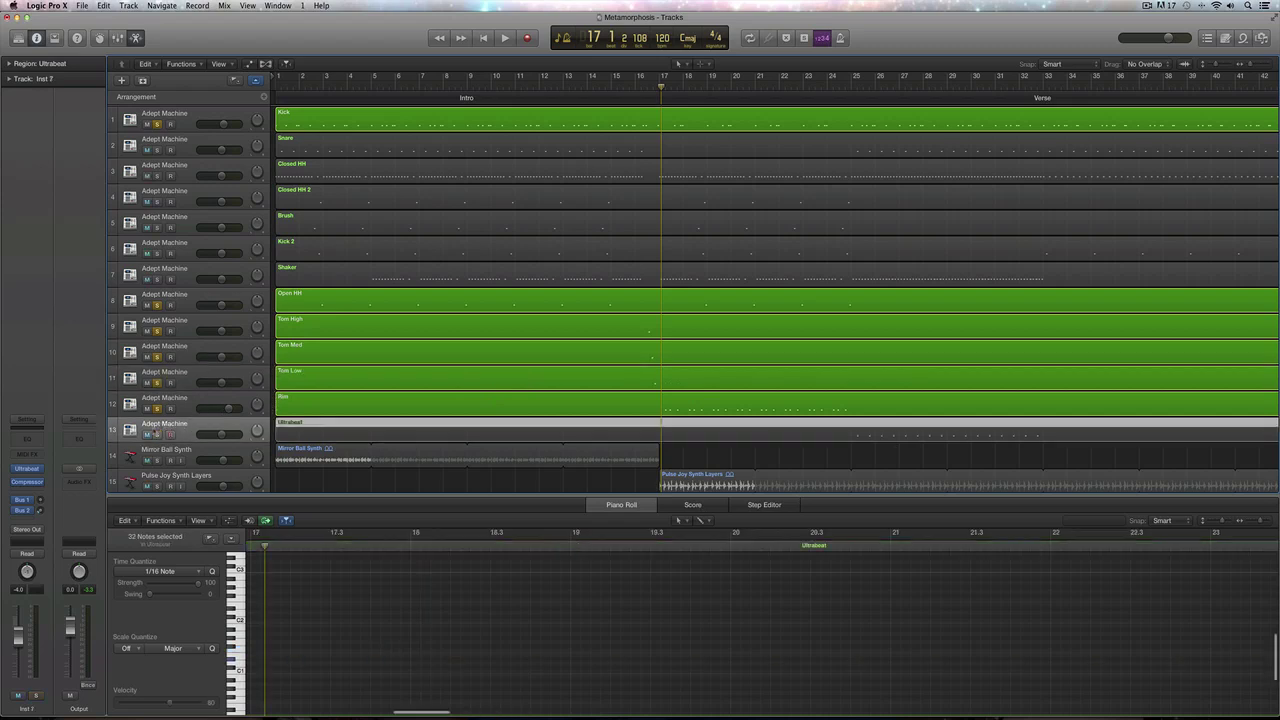
pyautogui.click(156, 435)
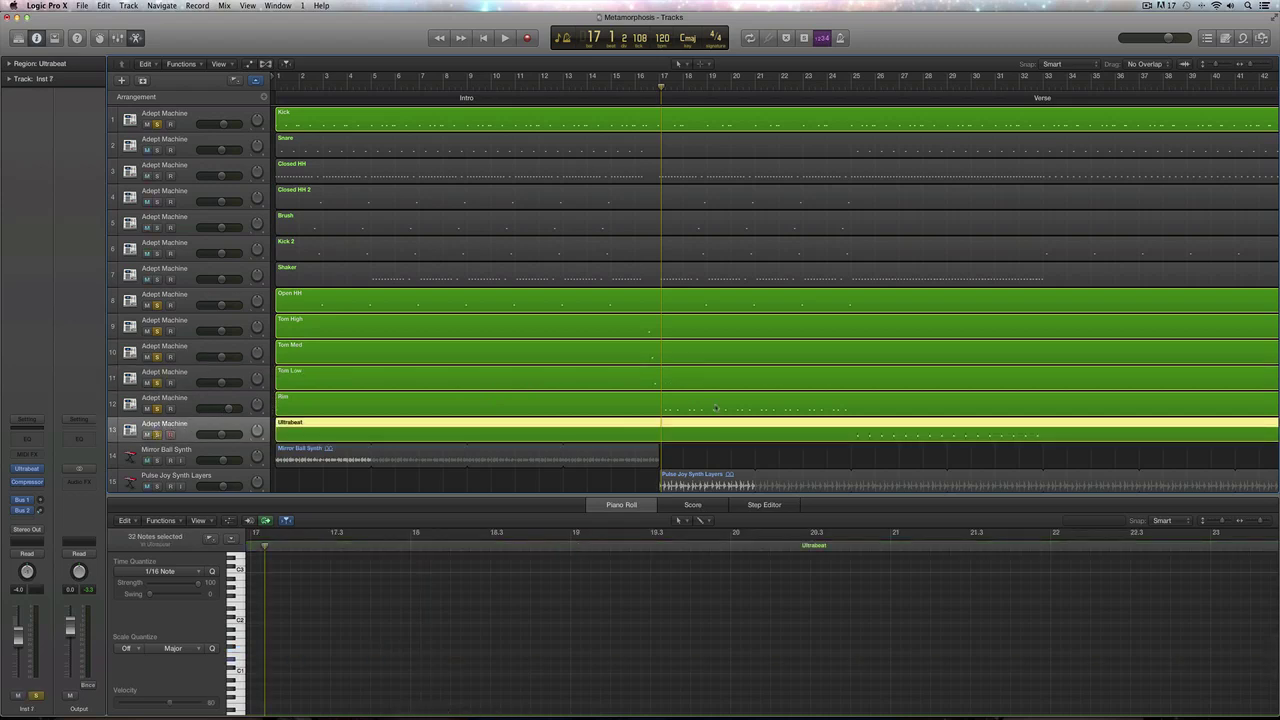
pyautogui.click(841, 88)
pyautogui.press('space')
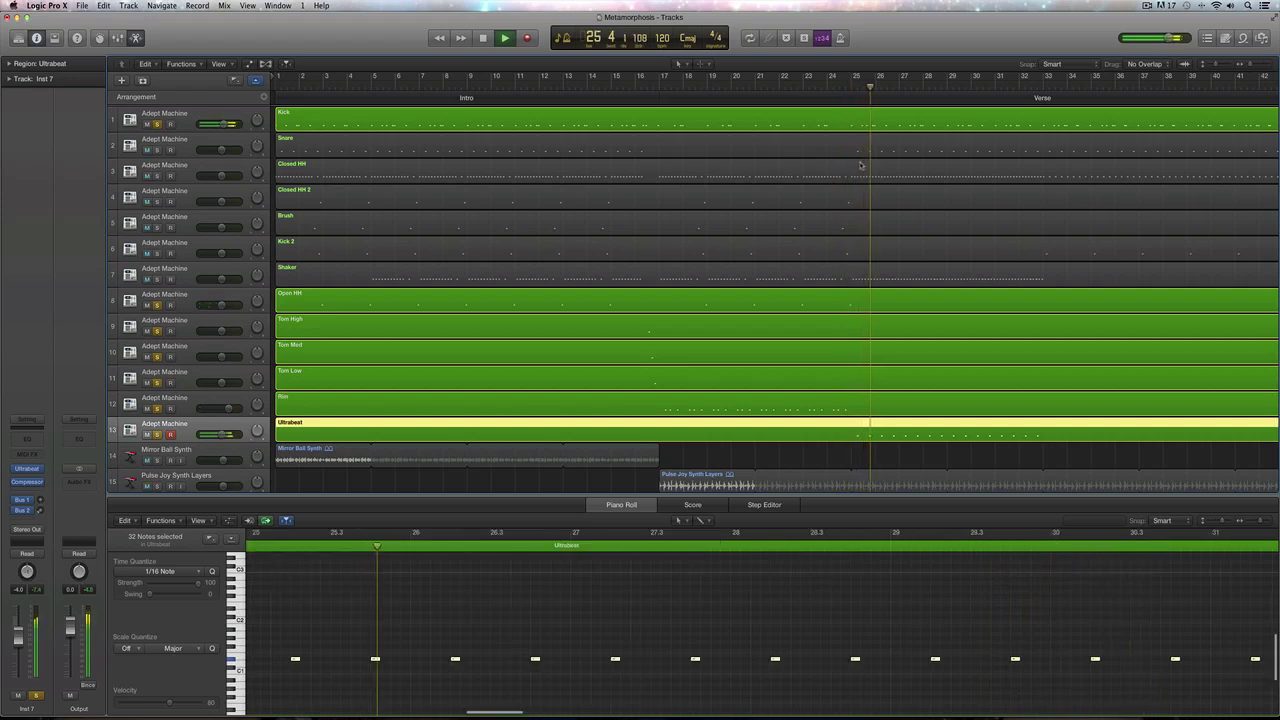
pyautogui.press('space')
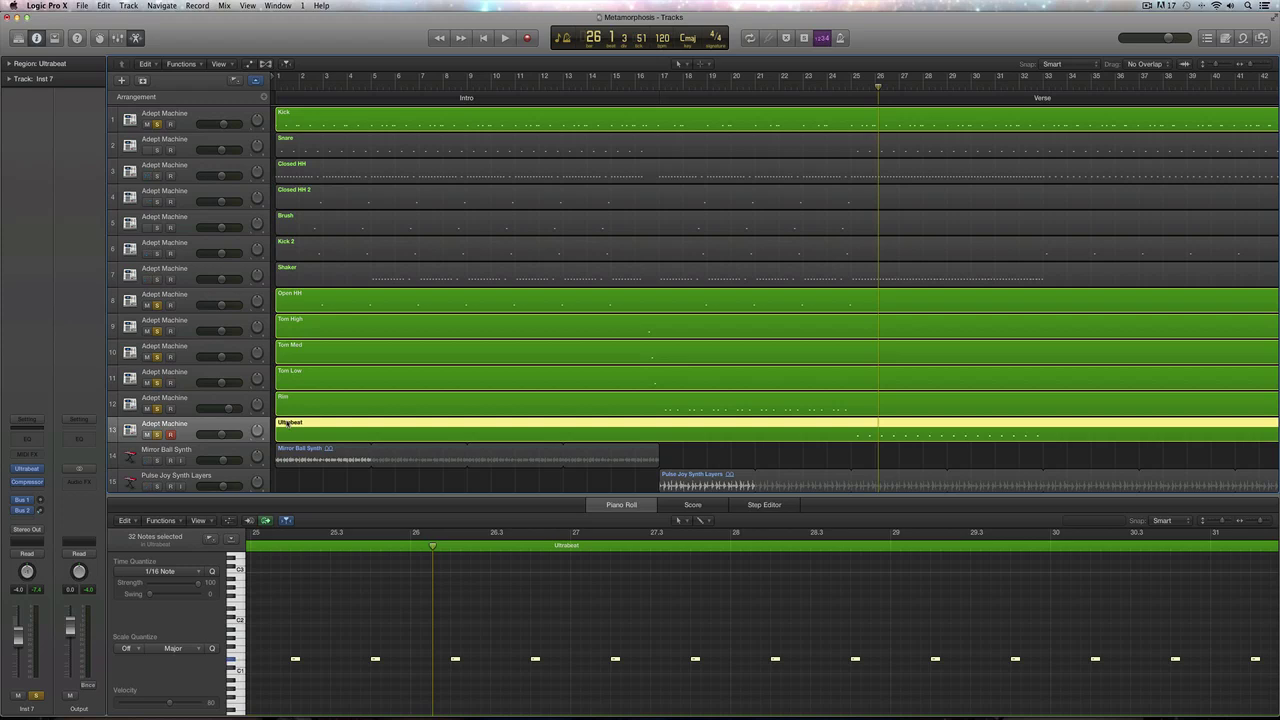
pyautogui.hotkey('shift', 'n')
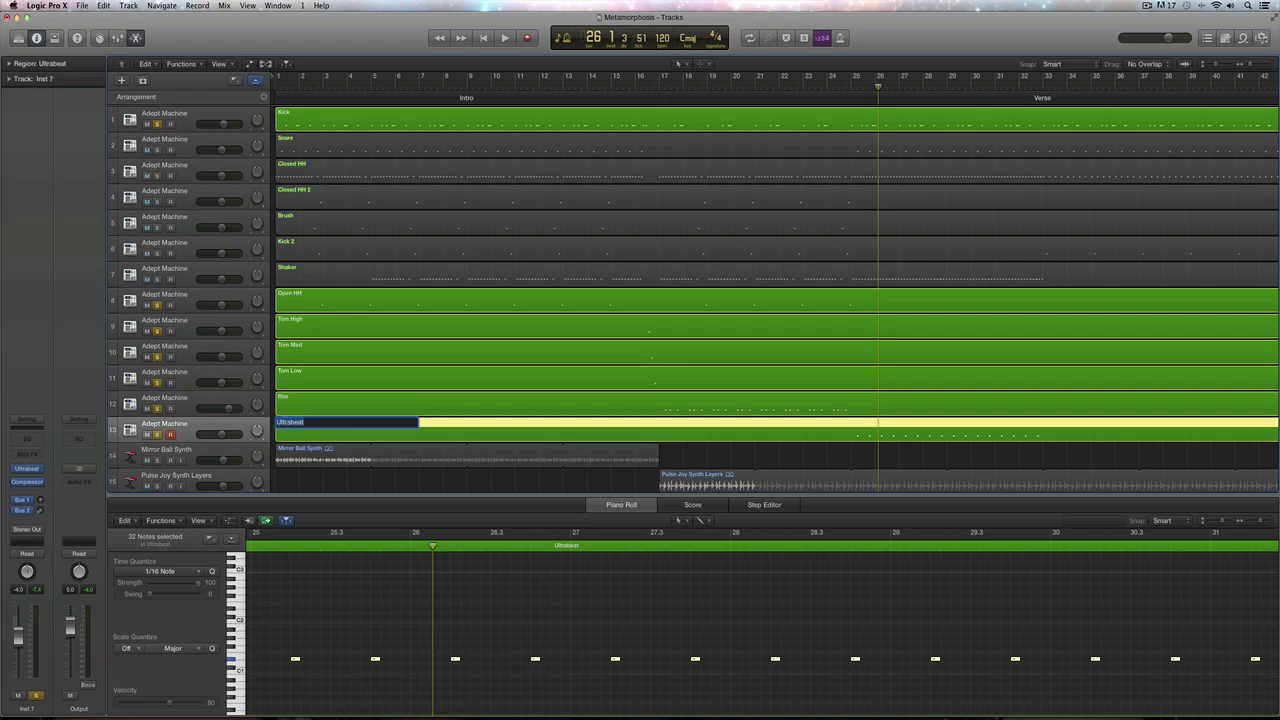
pyautogui.write('Clap')
pyautogui.press('Return')
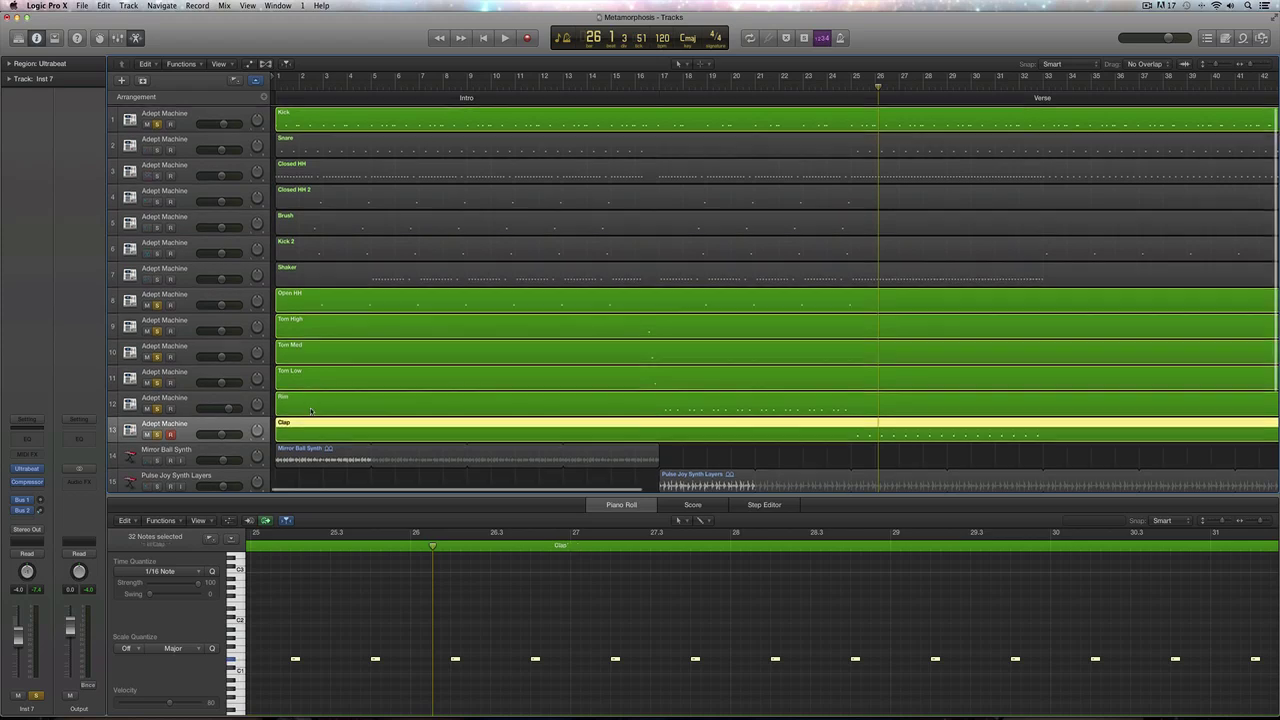
# Unsolo the Open HH, Tom High, Tom Med, Tom Low, Rim, Clap and Kick tracks
pyautogui.click(157, 305)
pyautogui.click(156, 331)
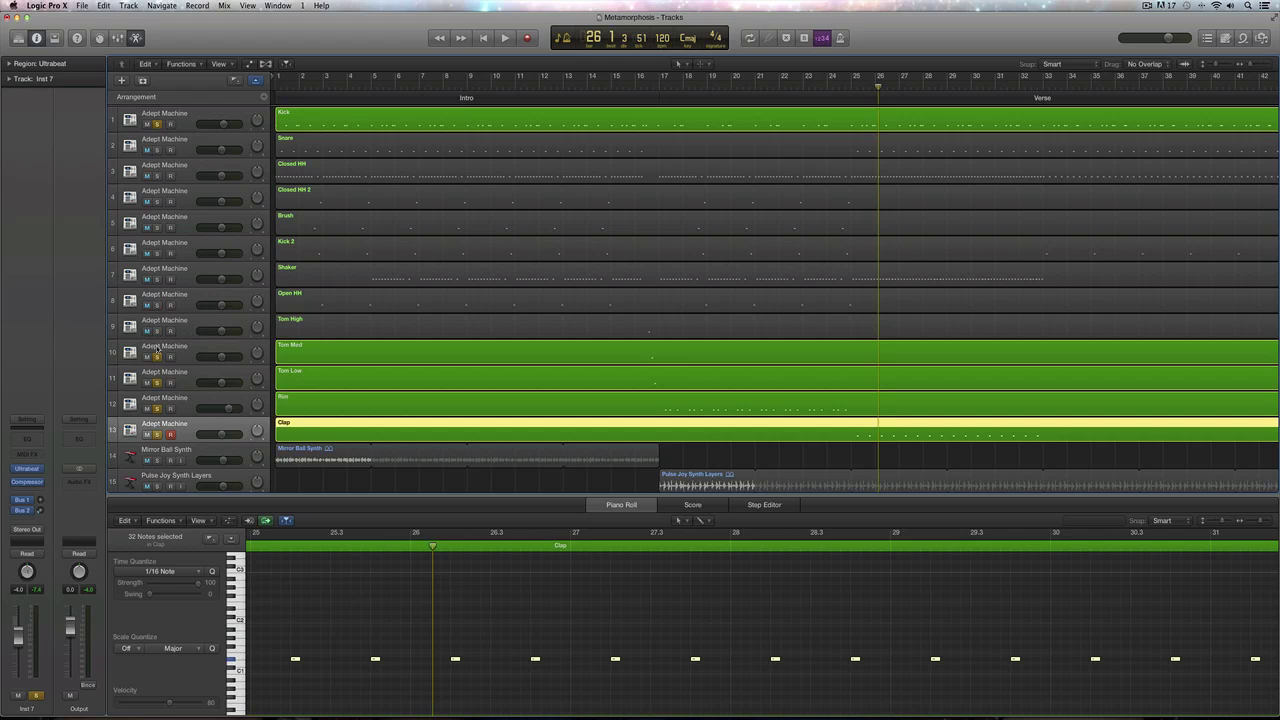
pyautogui.click(157, 357)
pyautogui.click(157, 383)
pyautogui.click(156, 409)
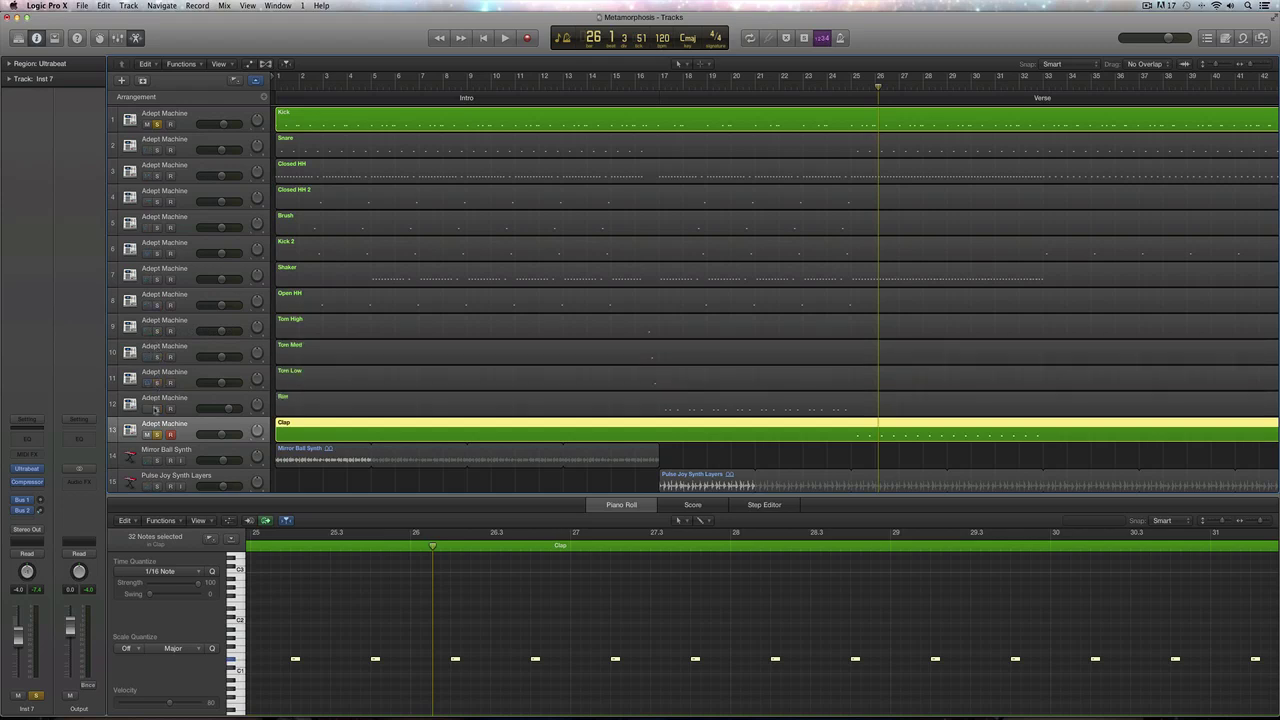
pyautogui.click(157, 435)
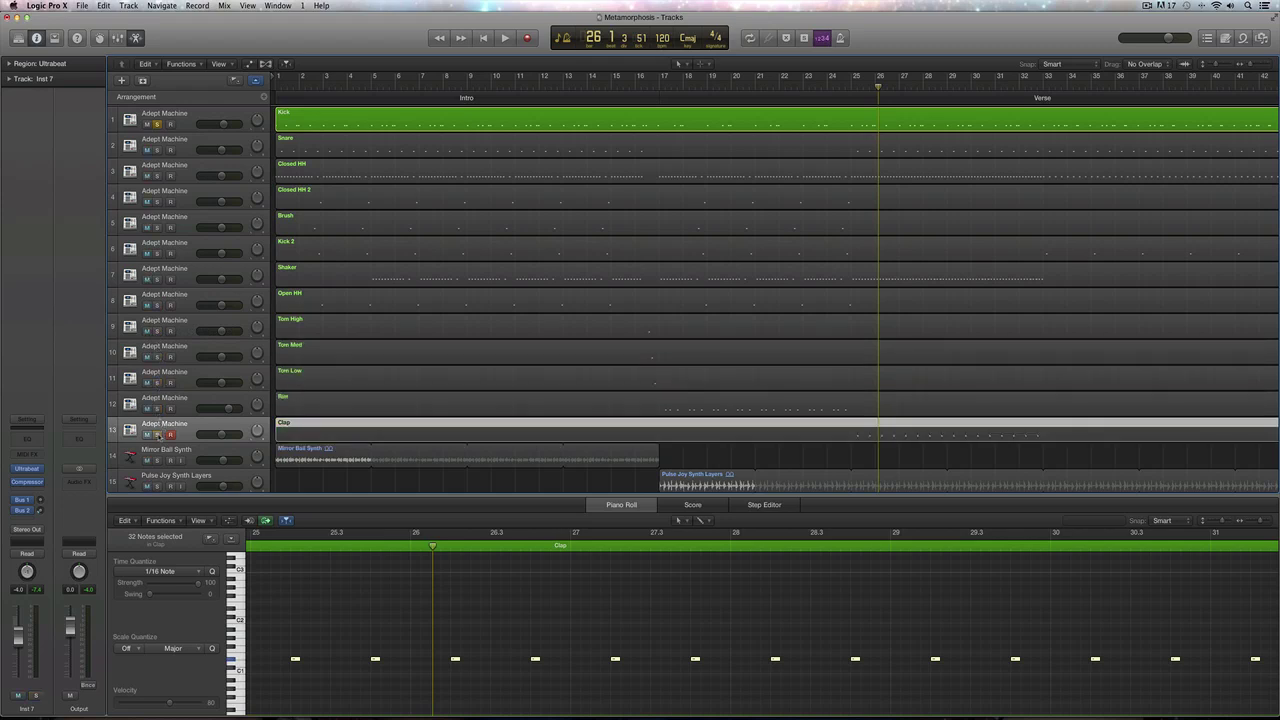
pyautogui.click(157, 124)
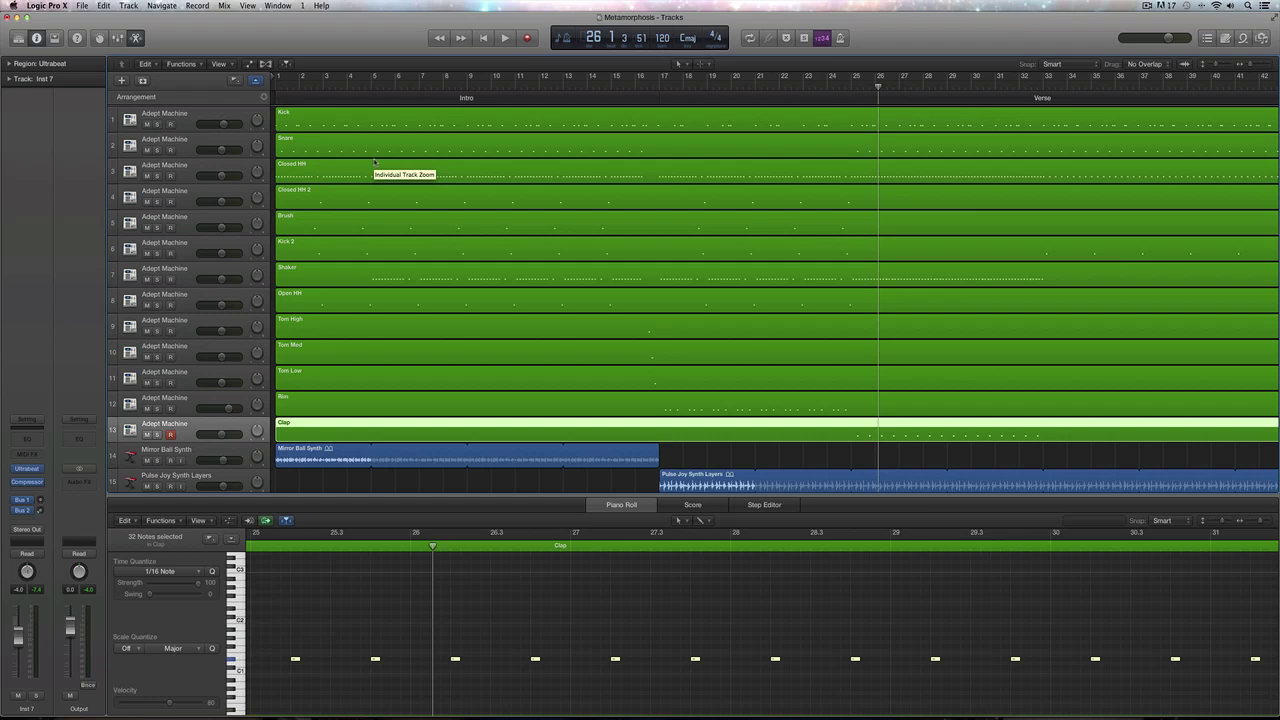
# Select the Snare region on track 2 to show its notes in the Piano Roll
pyautogui.click(329, 139)
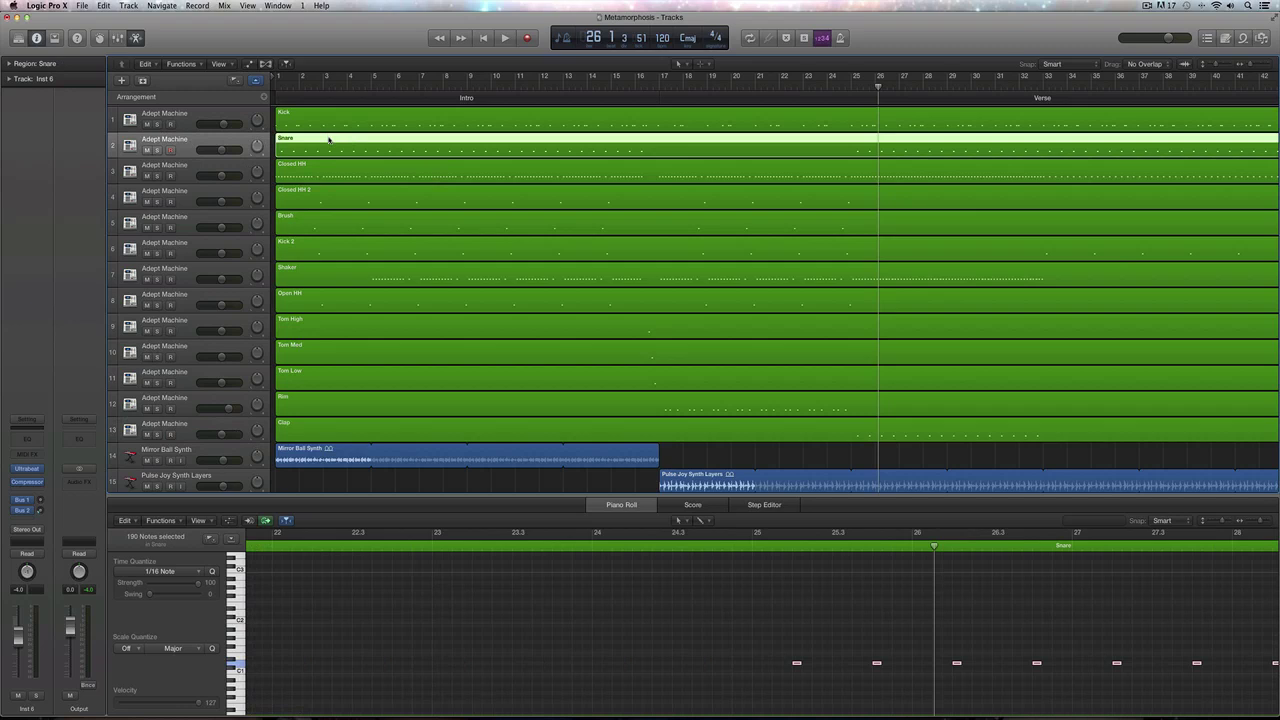